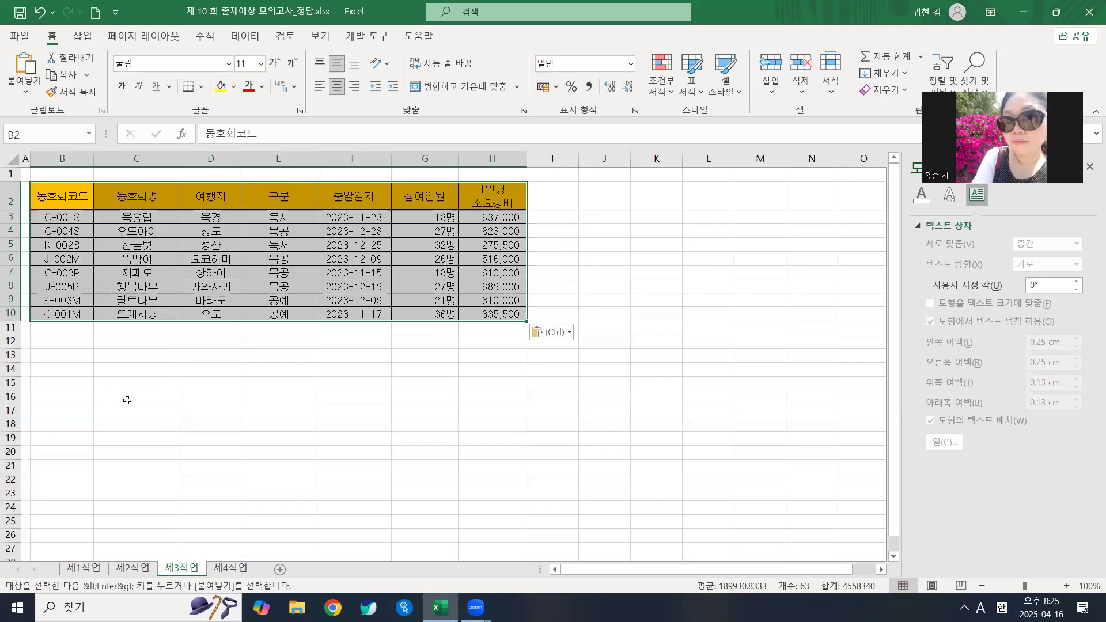
left_click(284, 236)
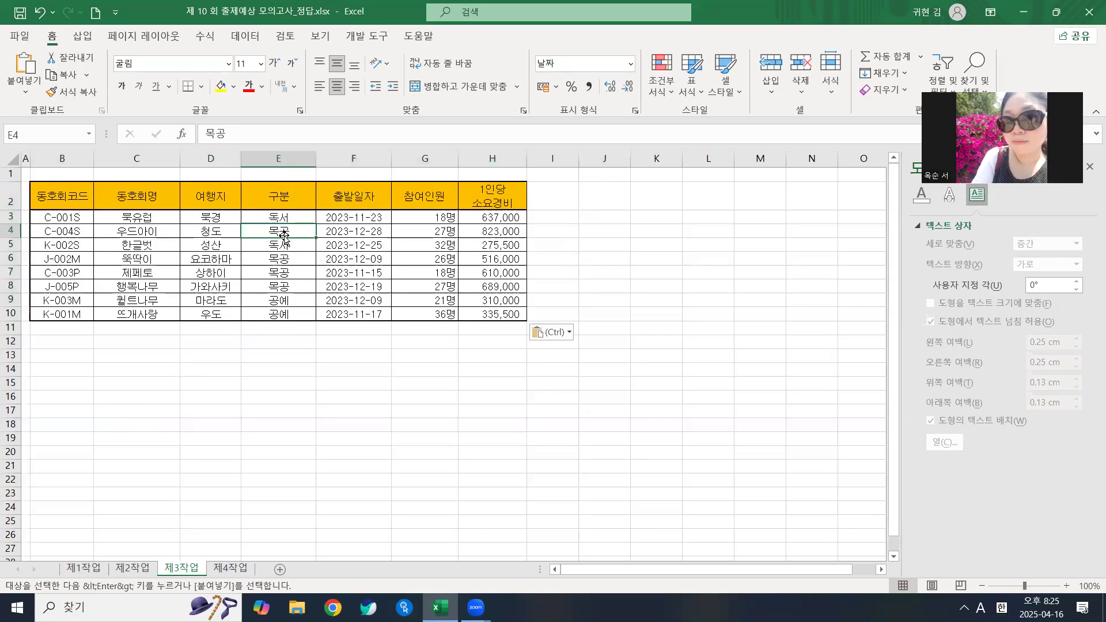
left_click_drag(279, 215, 280, 314)
left_click(276, 227)
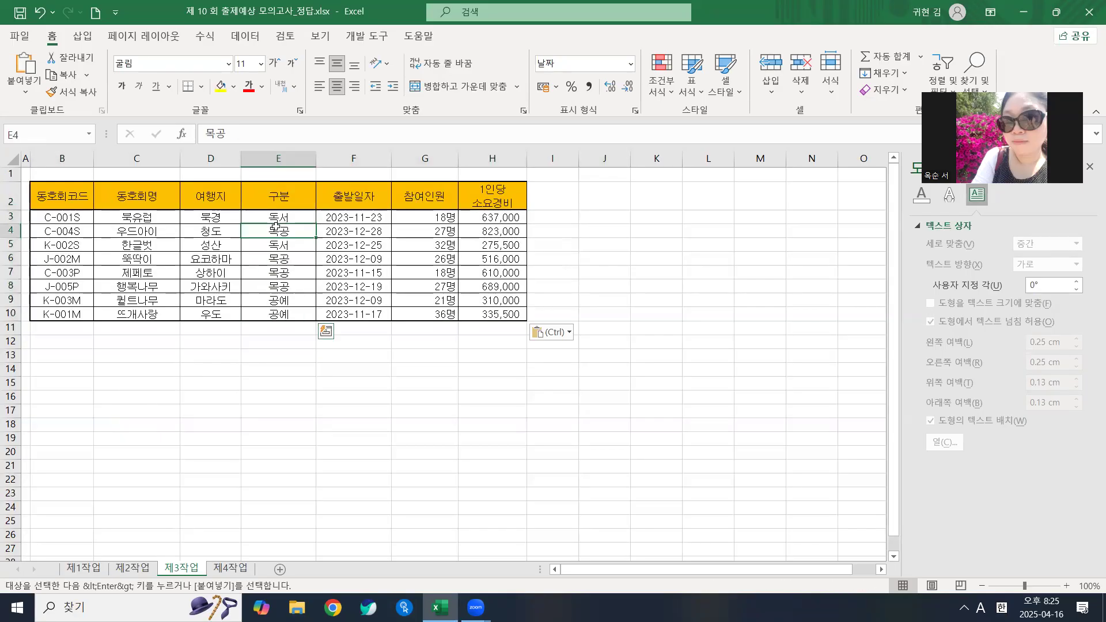
left_click(190, 248)
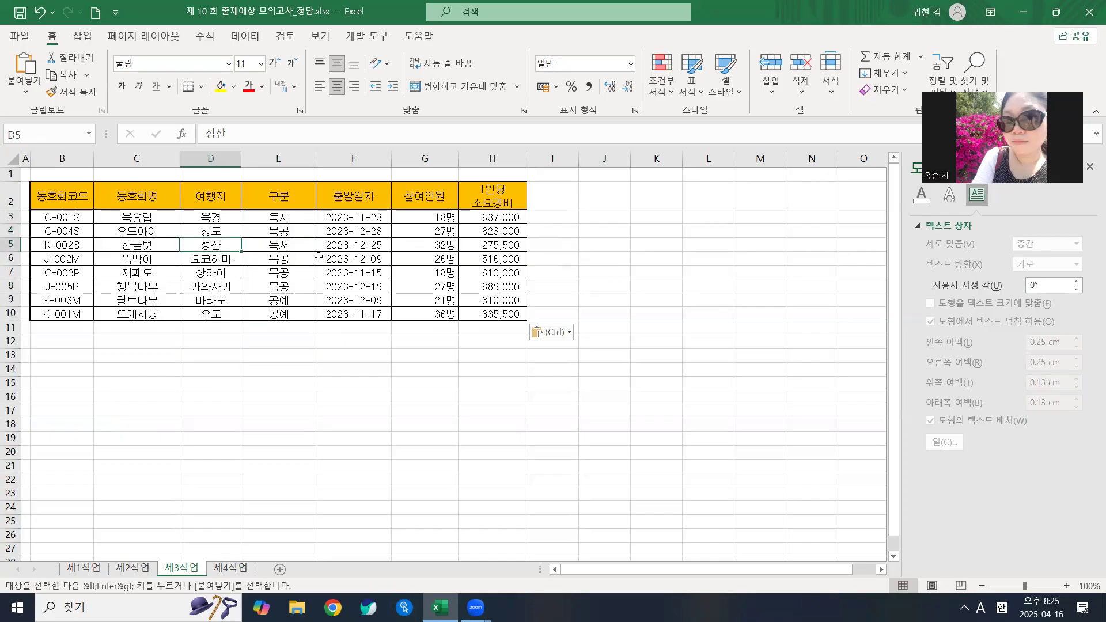
Step: Try to set up an advanced filter for the table B2:H10 with the results copied to another location
left_click(345, 259)
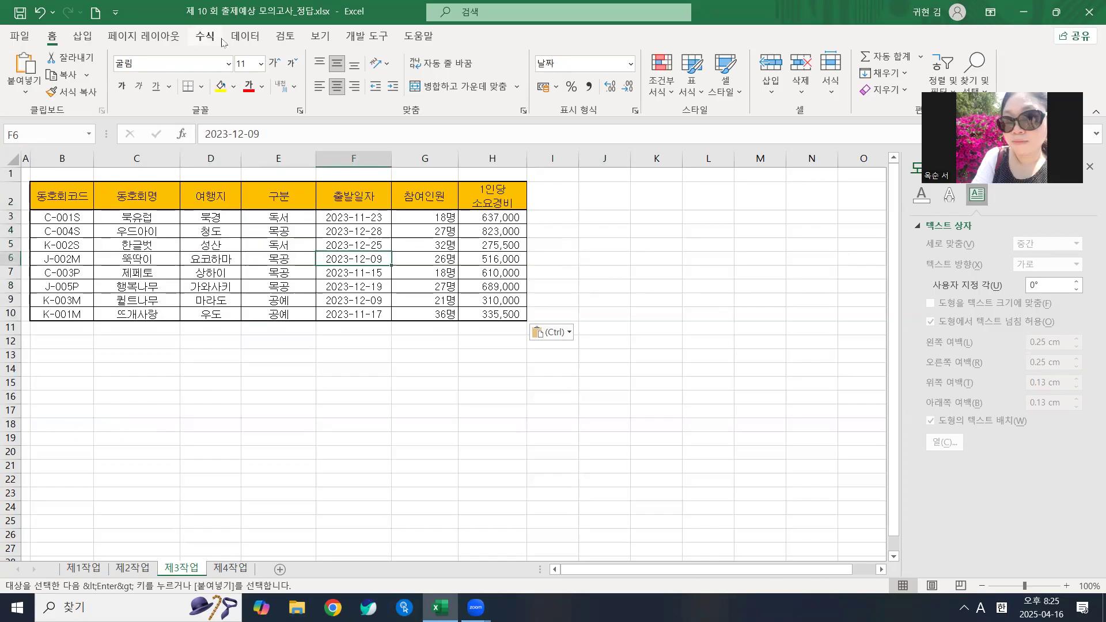
left_click(244, 38)
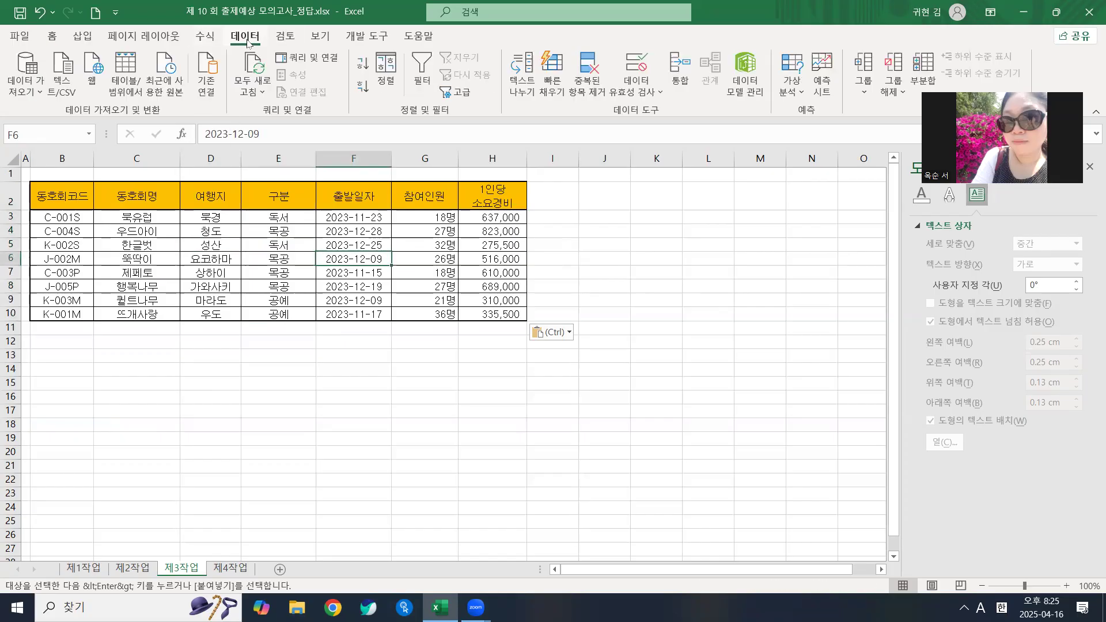
left_click(466, 93)
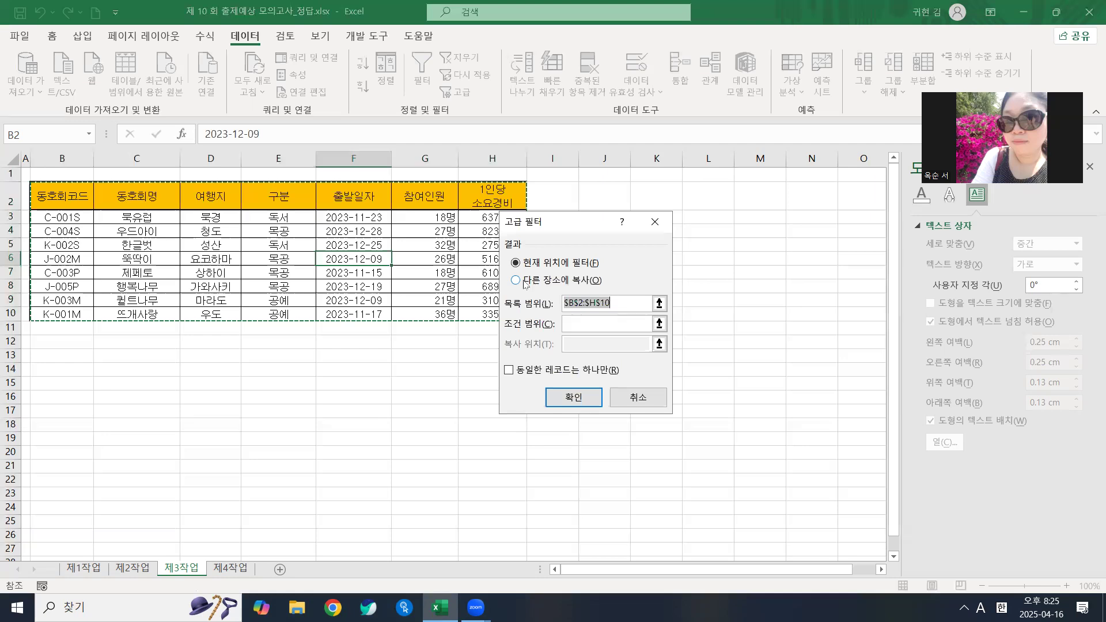
left_click(525, 282)
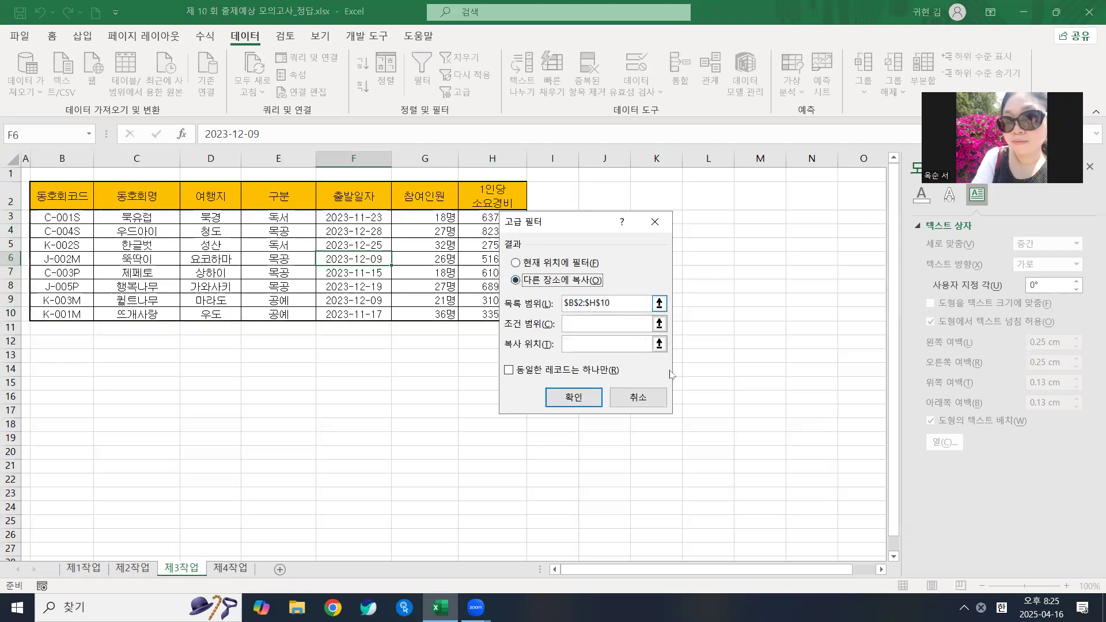
left_click(654, 396)
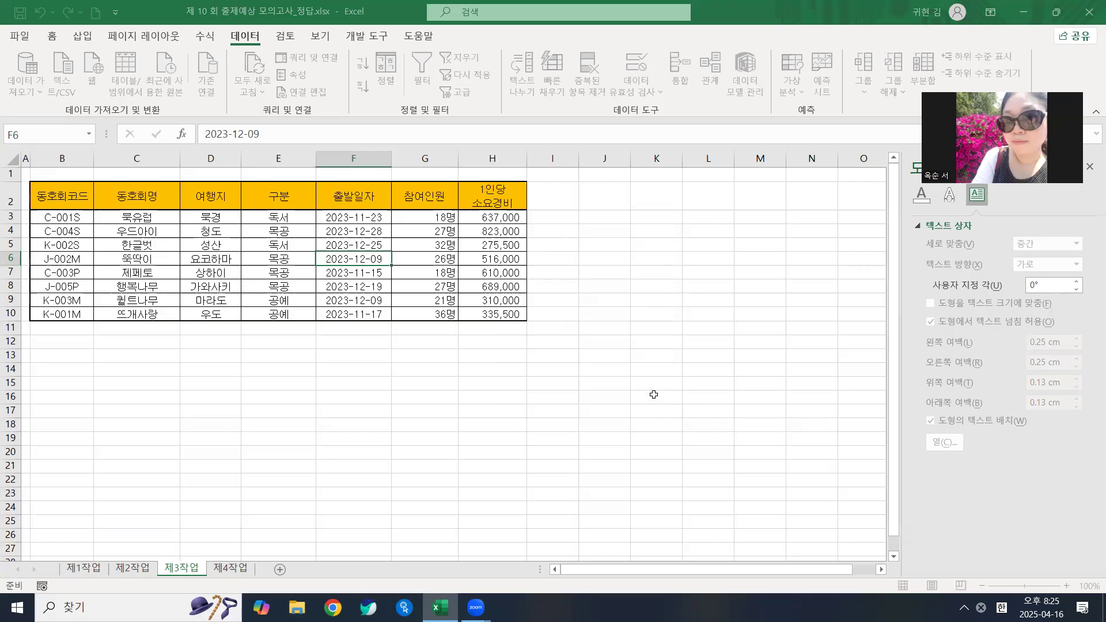
left_click(185, 275)
left_click(268, 203)
left_click(299, 228)
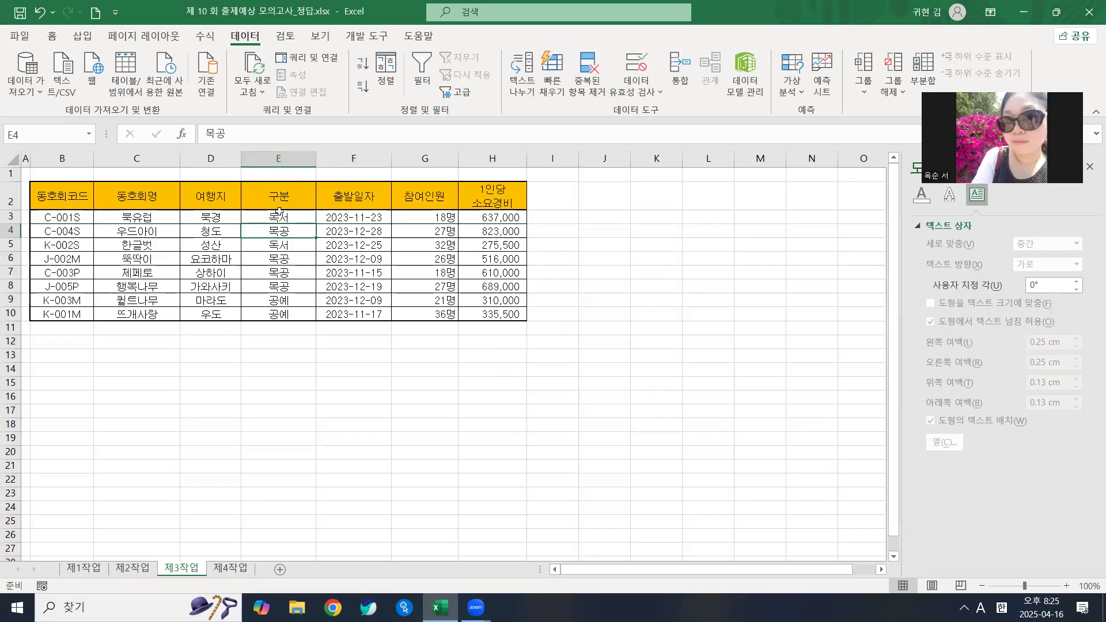
left_click(280, 209)
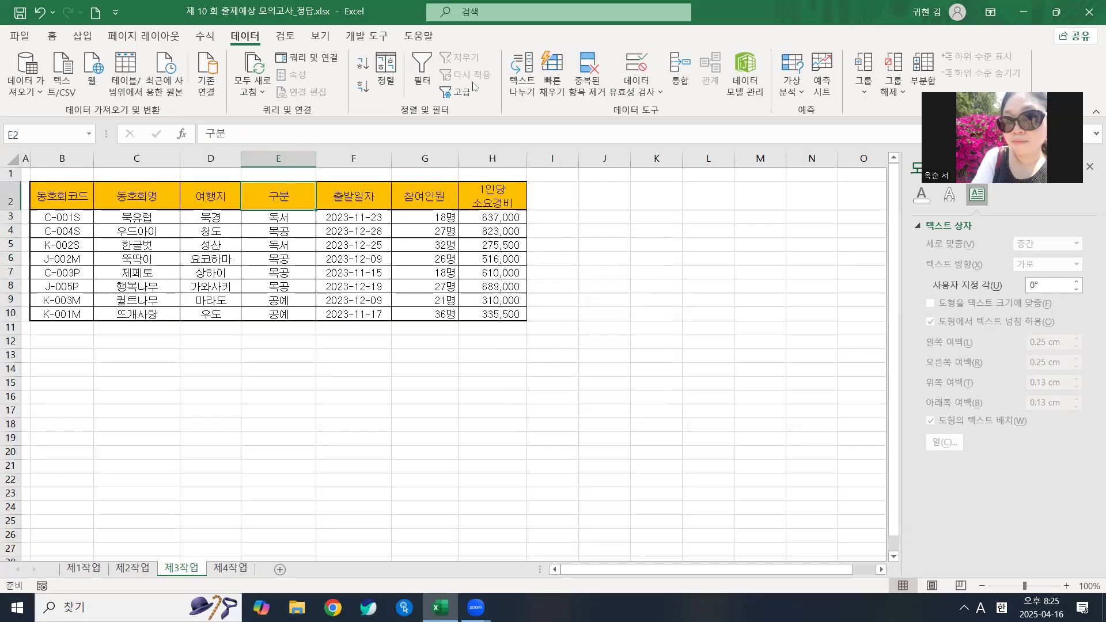
left_click(268, 233)
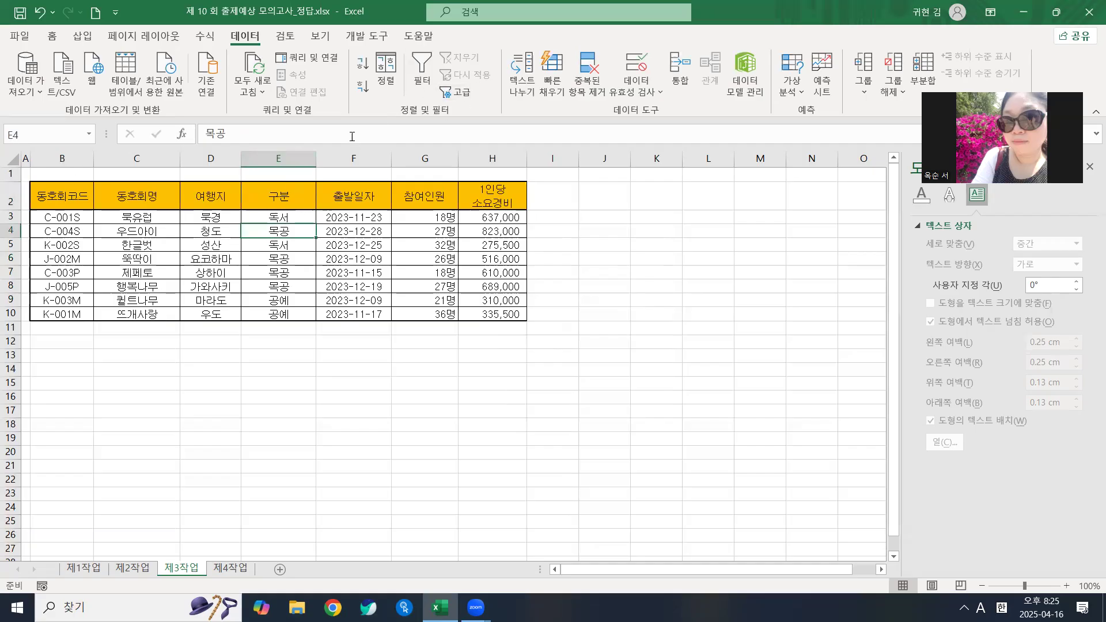
Step: Sort the table on the 제3작업 sheet by the cell values of 구분 in descending order
left_click(208, 235)
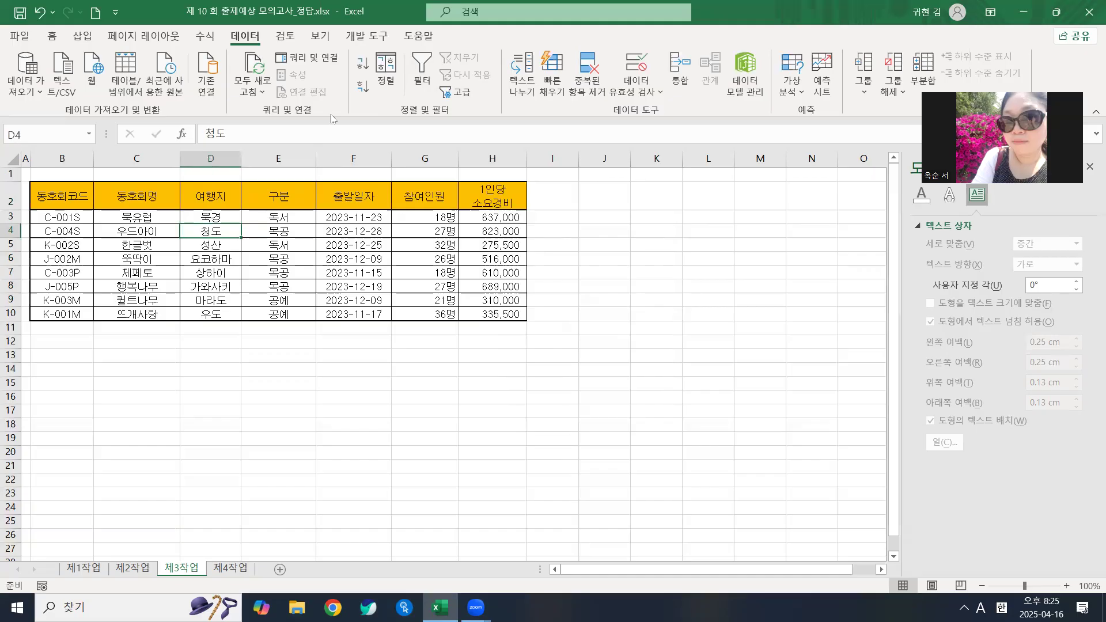
left_click(392, 76)
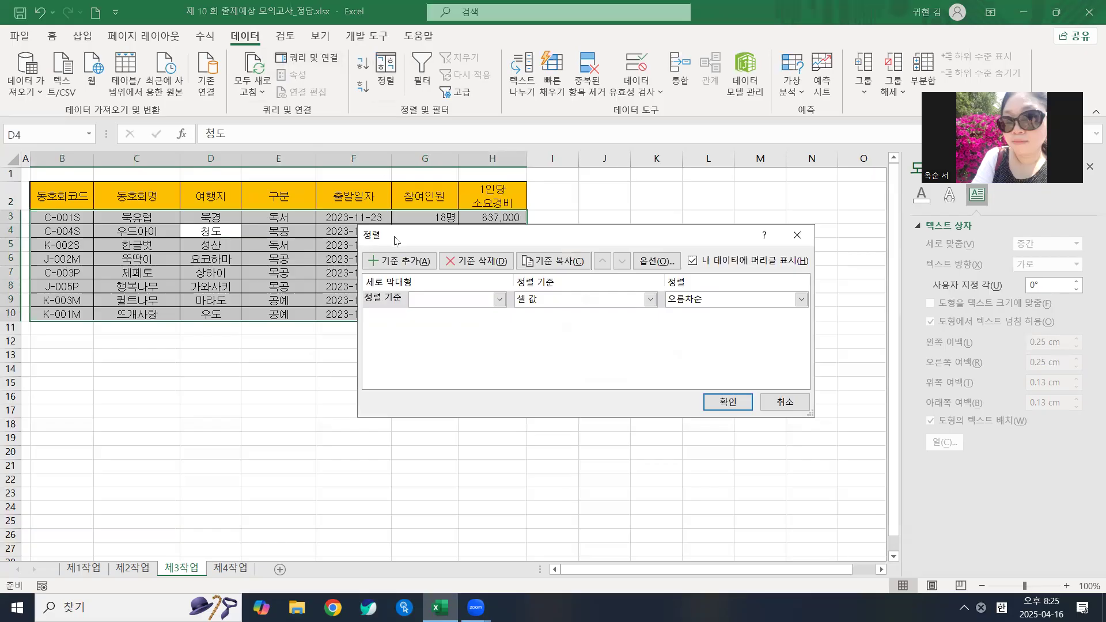
left_click_drag(397, 240, 354, 315)
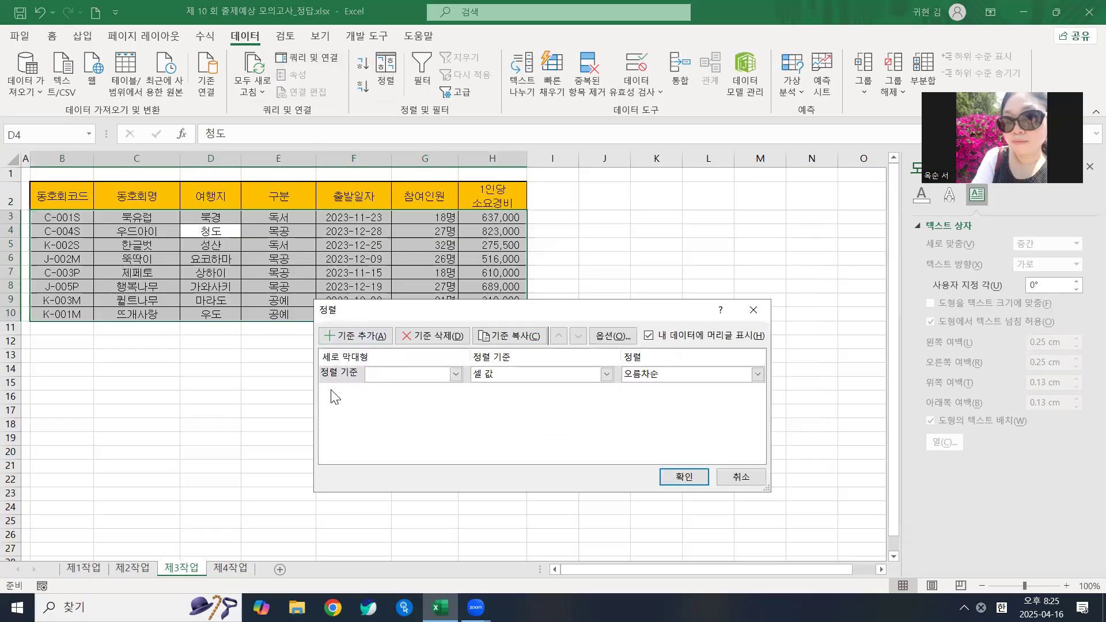
left_click(455, 374)
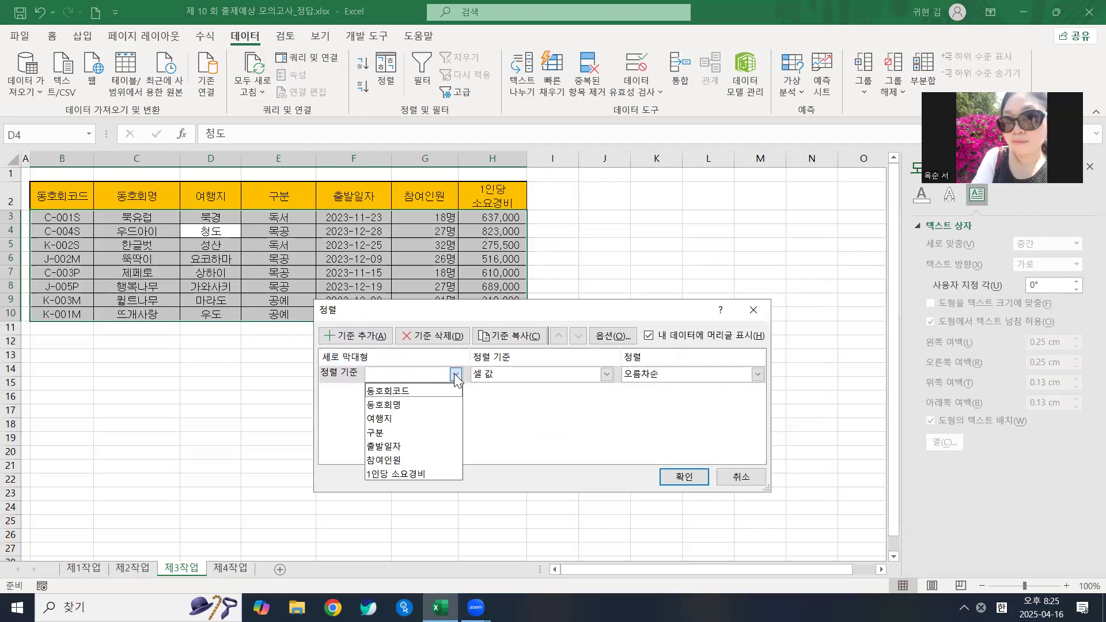
left_click(415, 433)
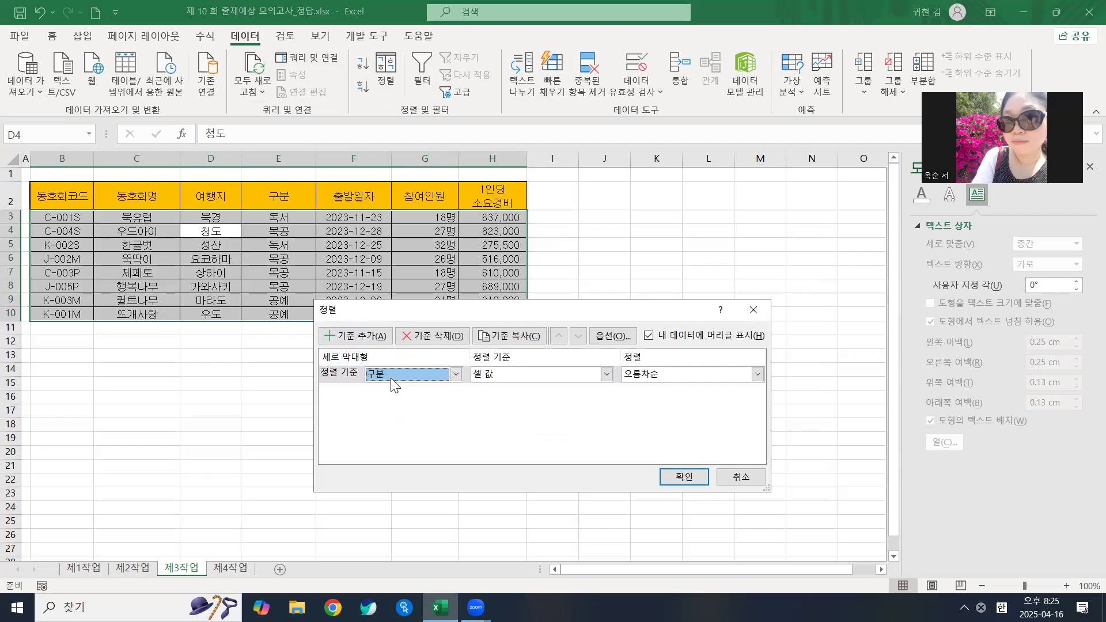
left_click(674, 375)
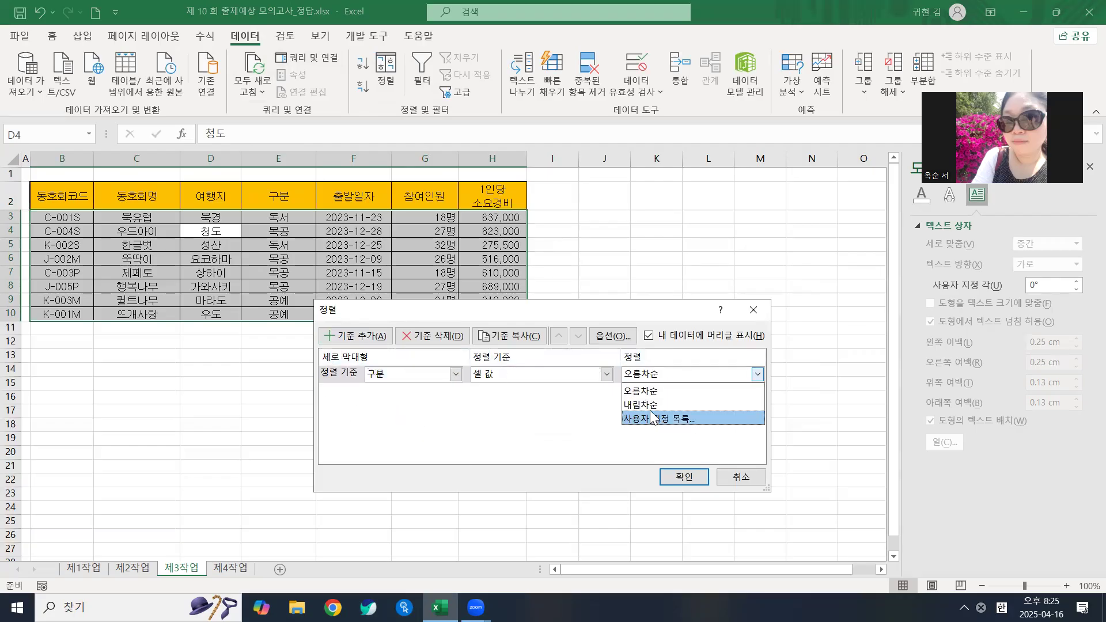
left_click(654, 400)
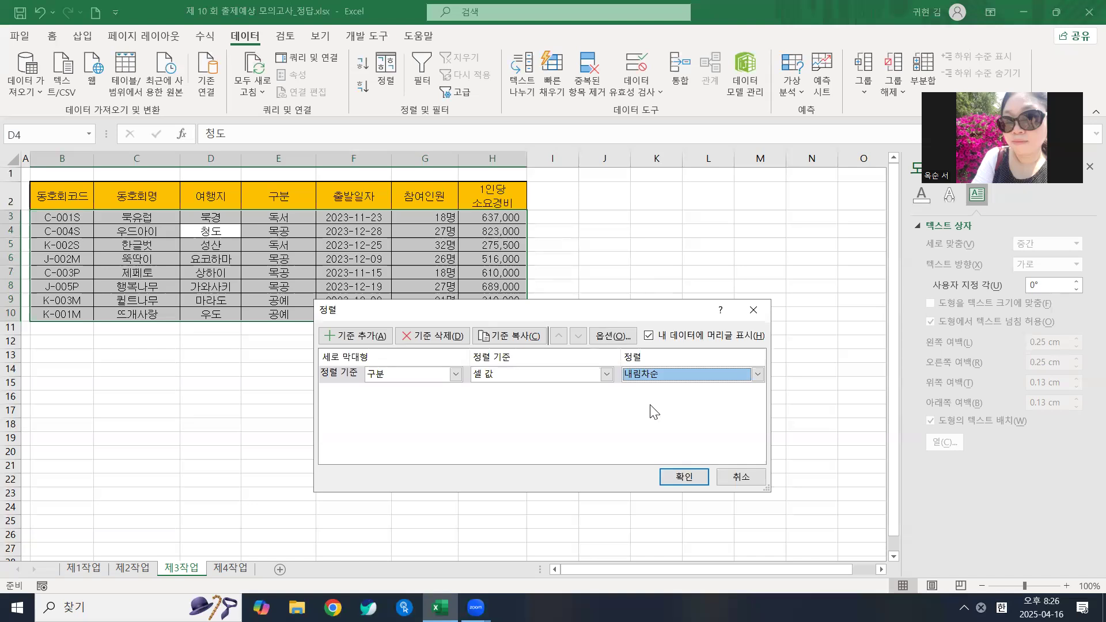
left_click(671, 477)
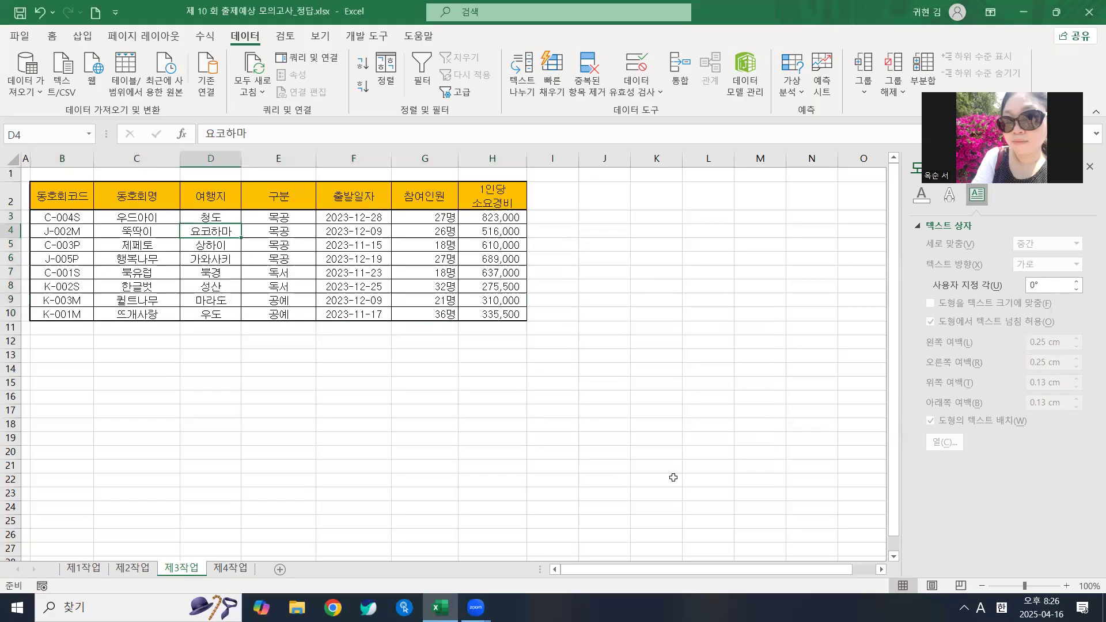
Step: Examine the order of the sorted rows in the 구분 and 동호회명 columns
left_click(278, 235)
left_click(283, 284)
left_click(279, 315)
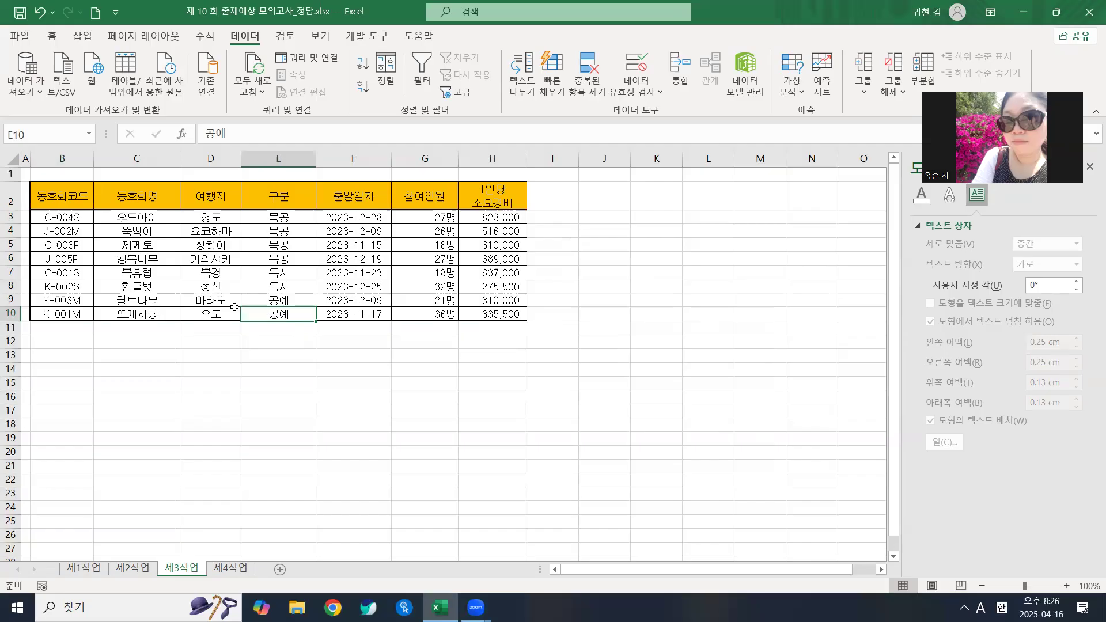
left_click(130, 217)
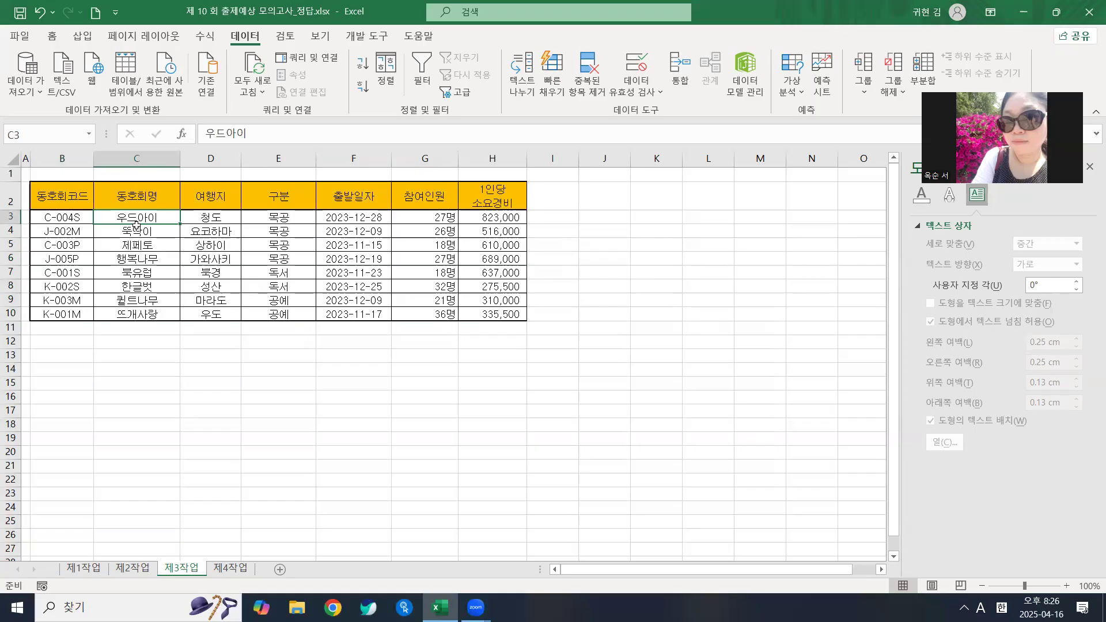
left_click(136, 227)
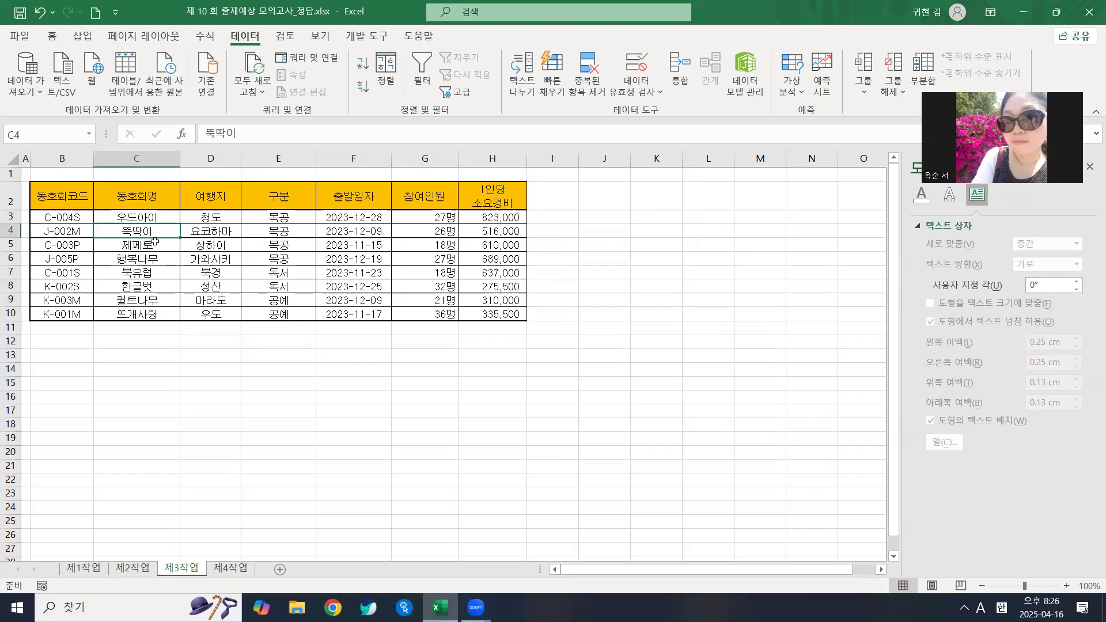
left_click(151, 259)
left_click(146, 275)
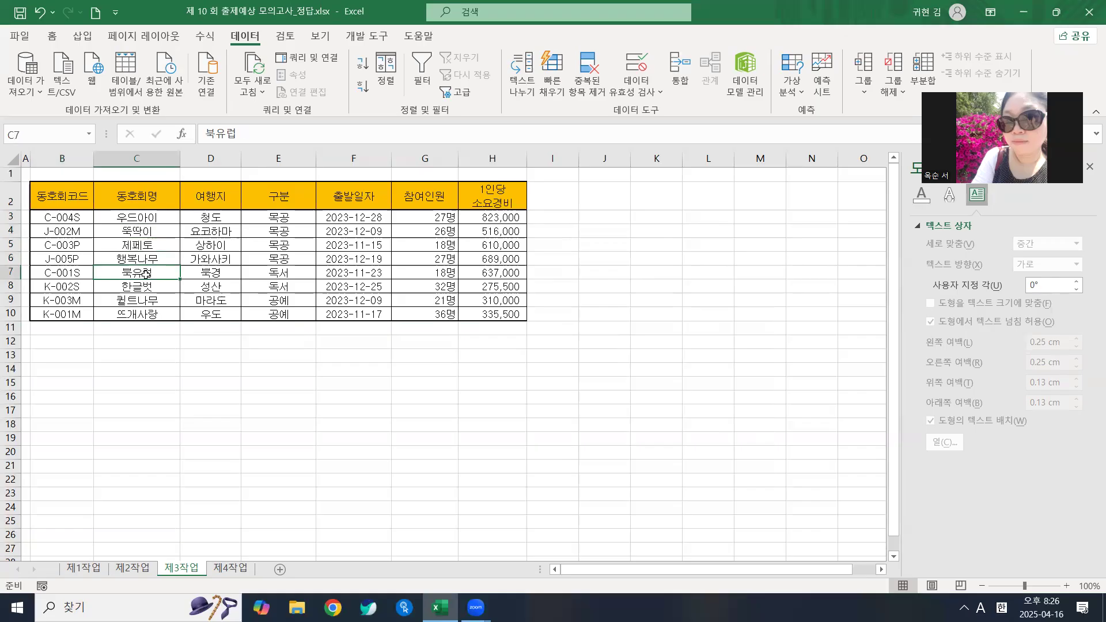
left_click(147, 283)
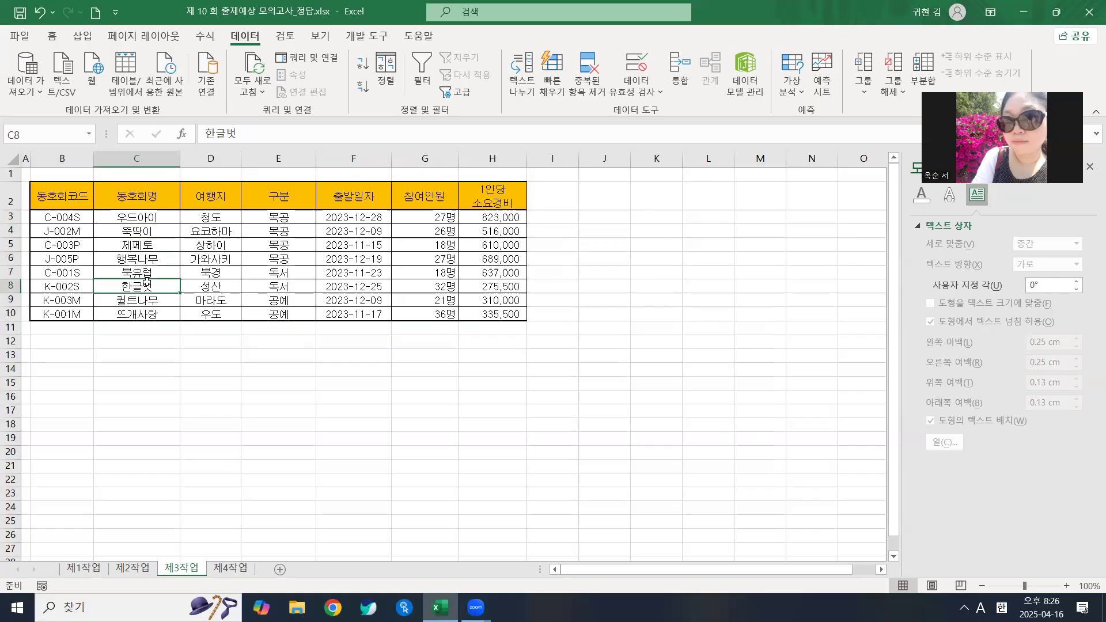
left_click(150, 299)
left_click(138, 311)
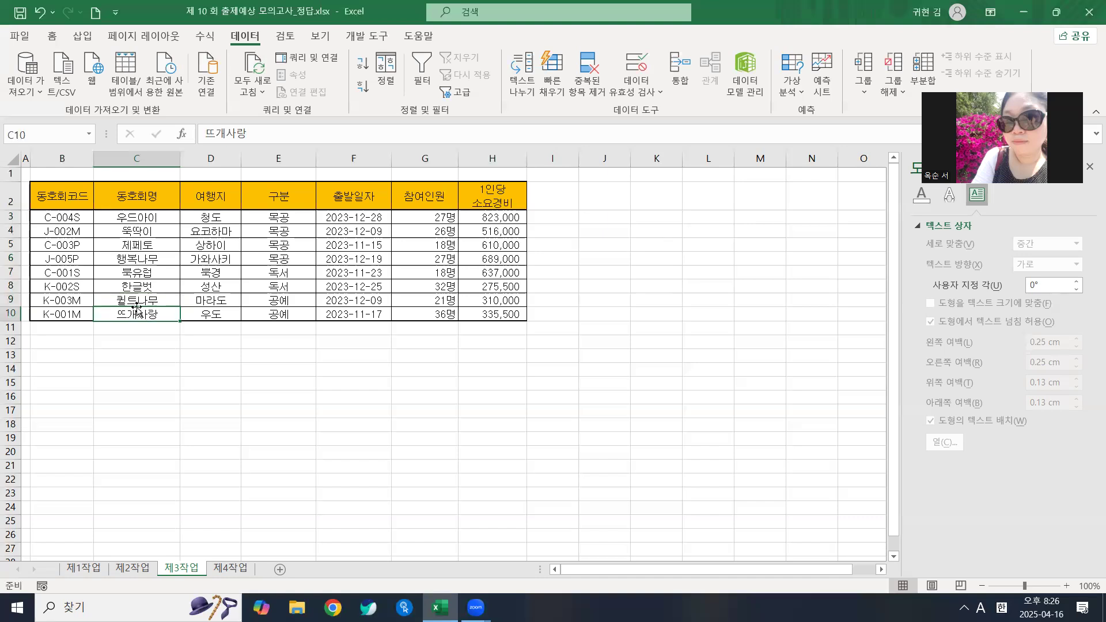
left_click(194, 356)
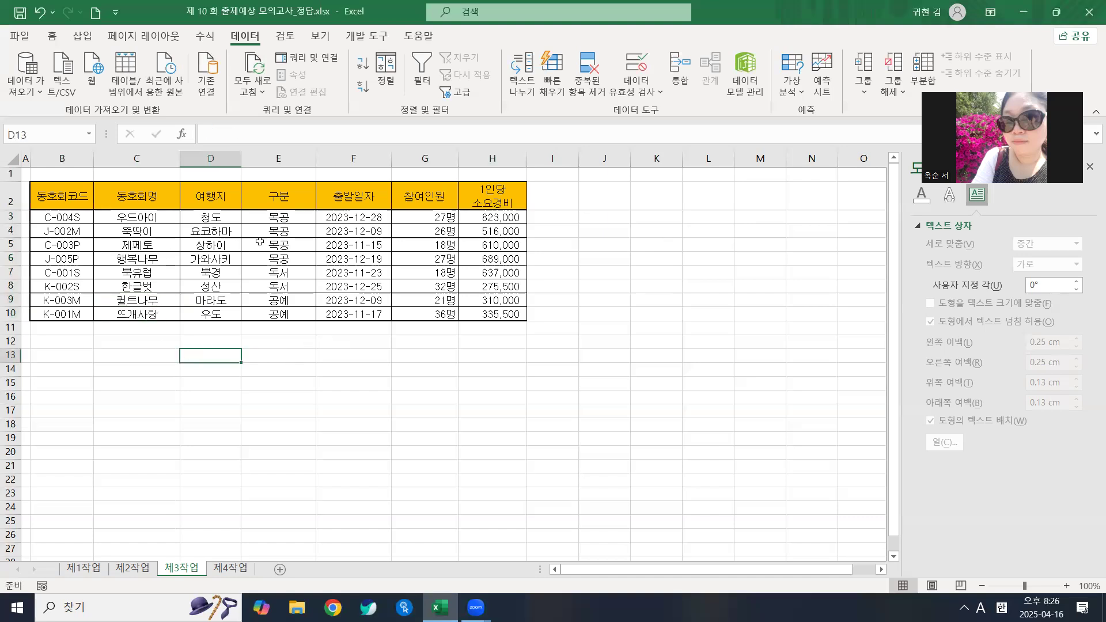
left_click(288, 285)
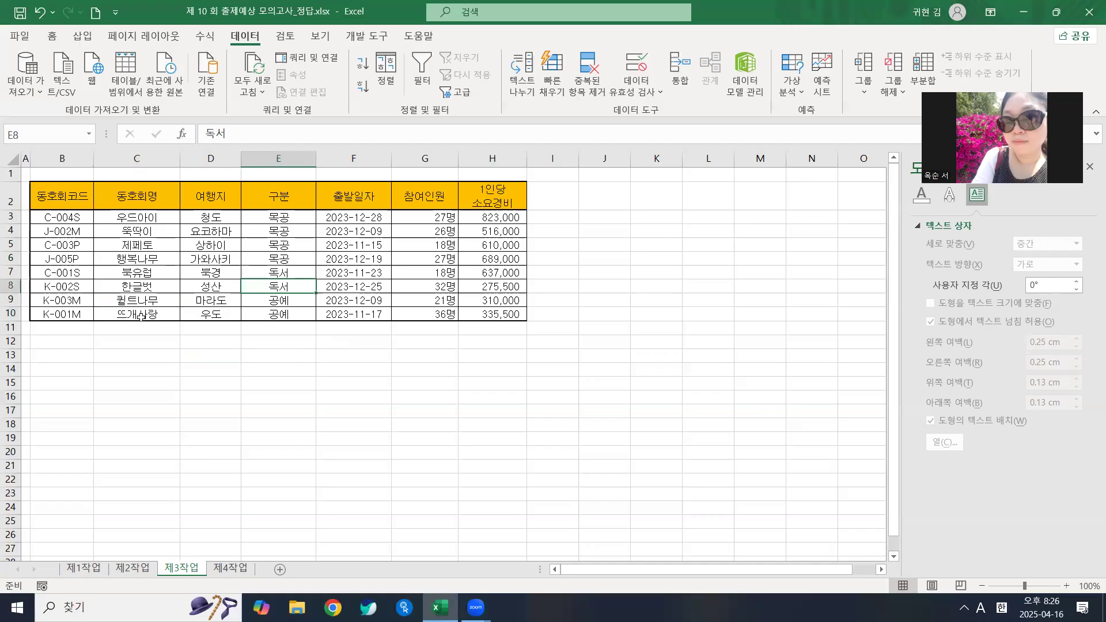
left_click_drag(130, 218, 127, 233)
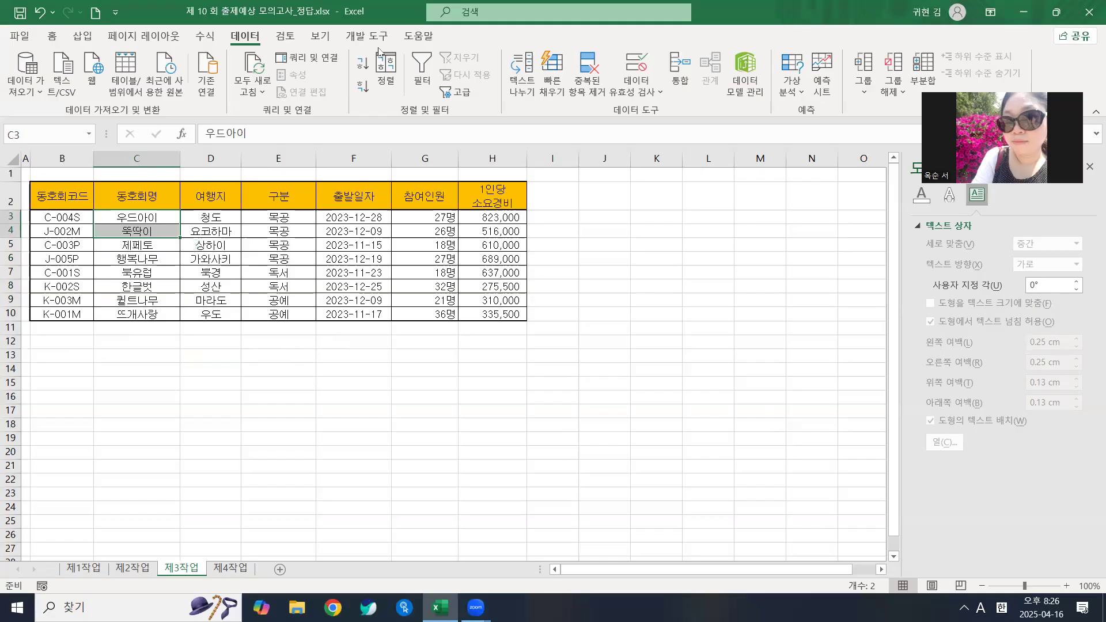
left_click(386, 72)
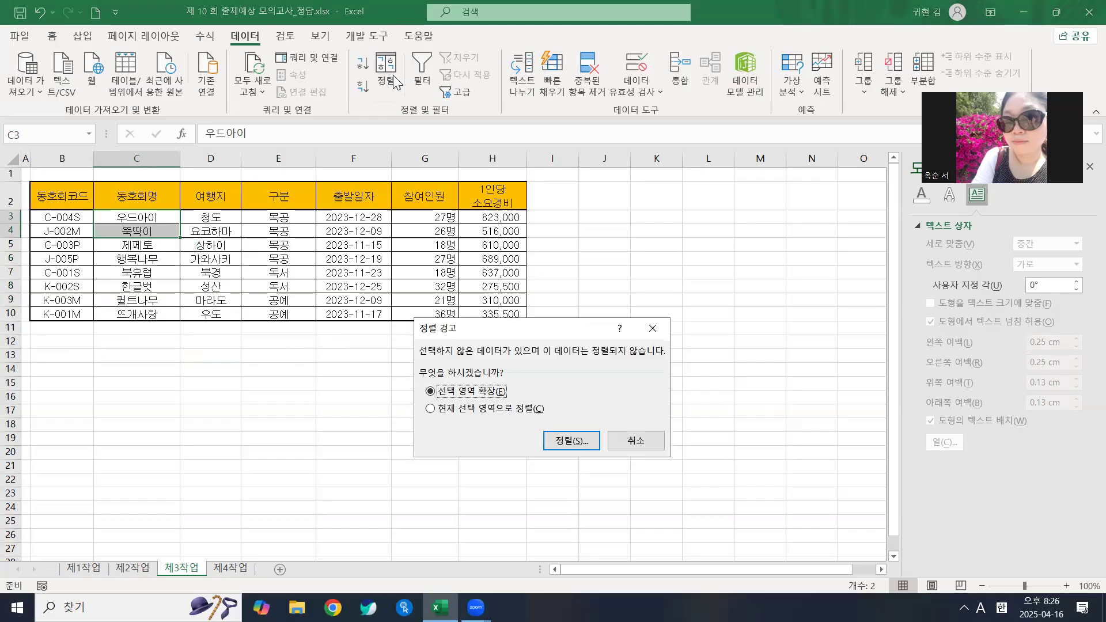
left_click(611, 446)
Step: Reopen the table's sort settings, add an empty second sort level below 구분, and delete it again
left_click(327, 260)
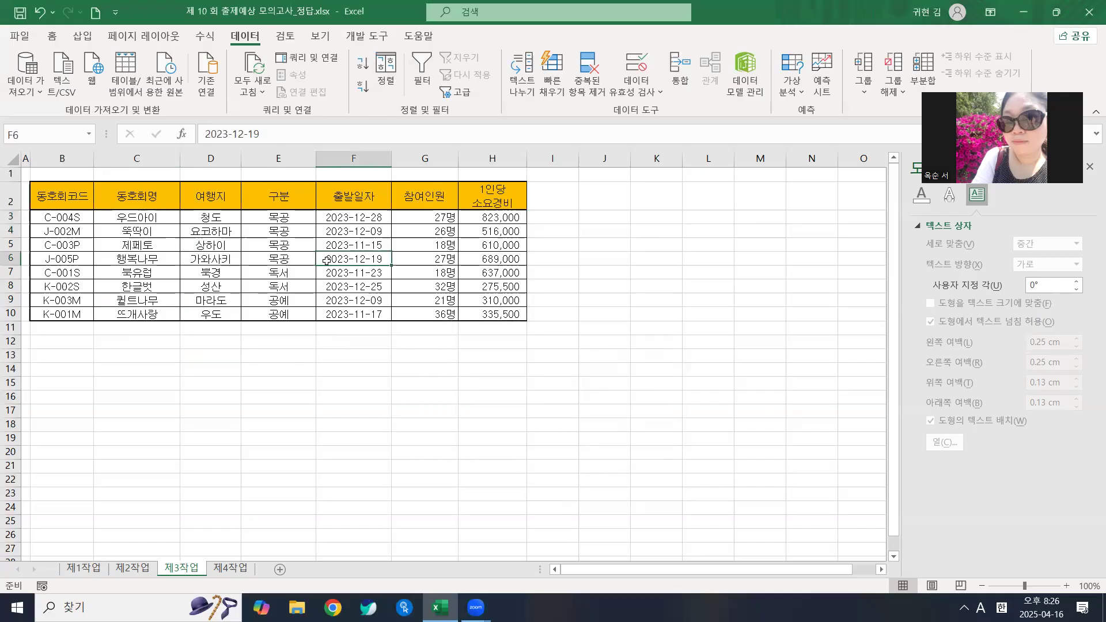
left_click(386, 72)
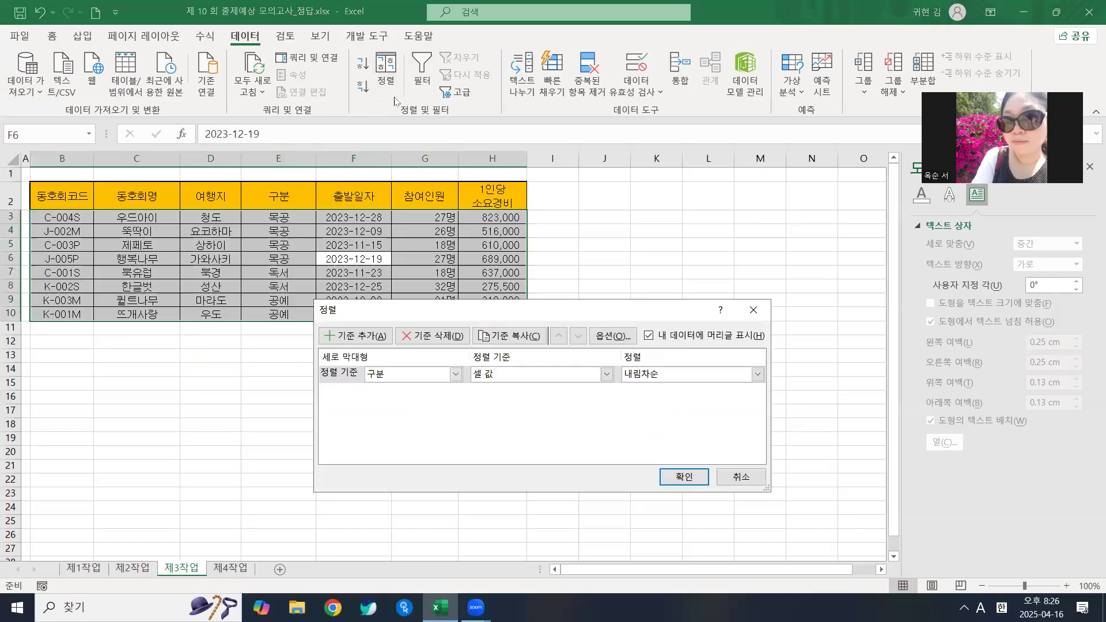
left_click(363, 340)
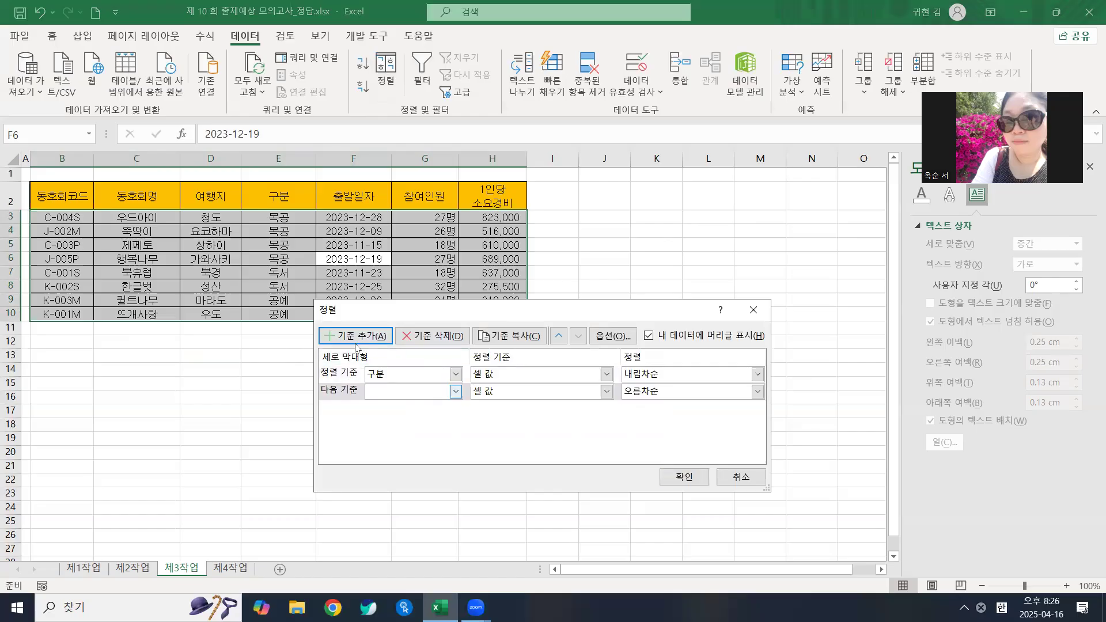
left_click(376, 397)
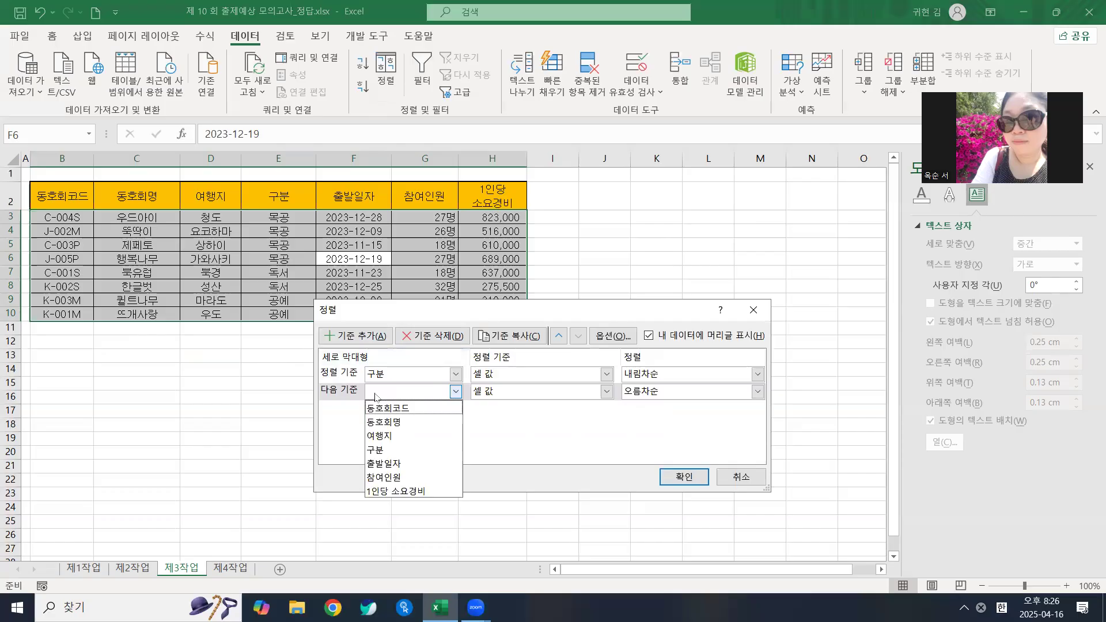
left_click(343, 398)
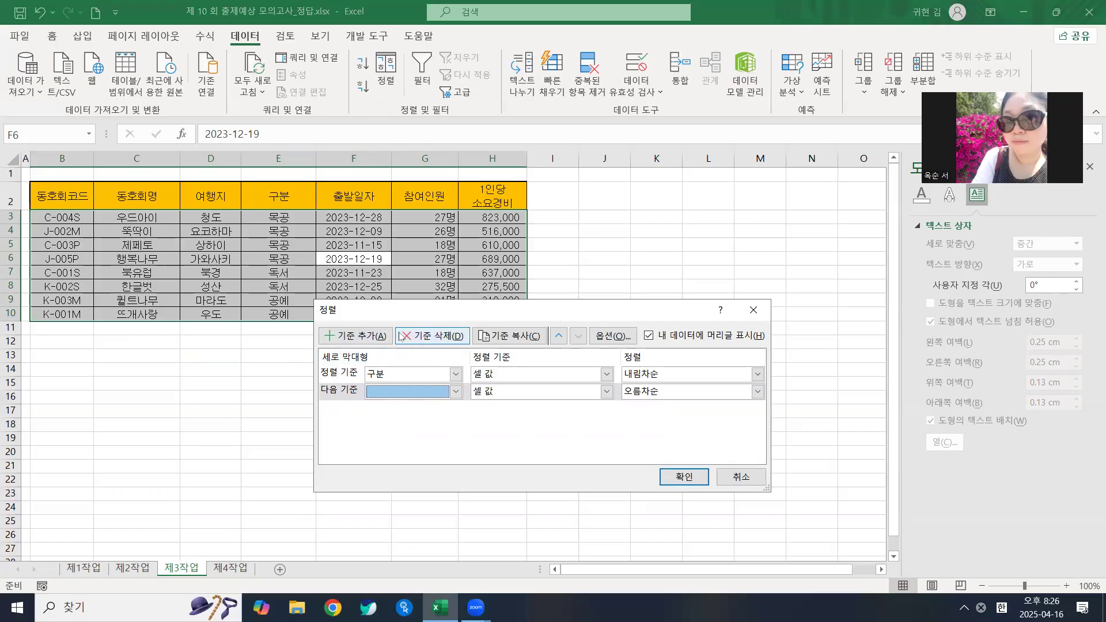
left_click(455, 346)
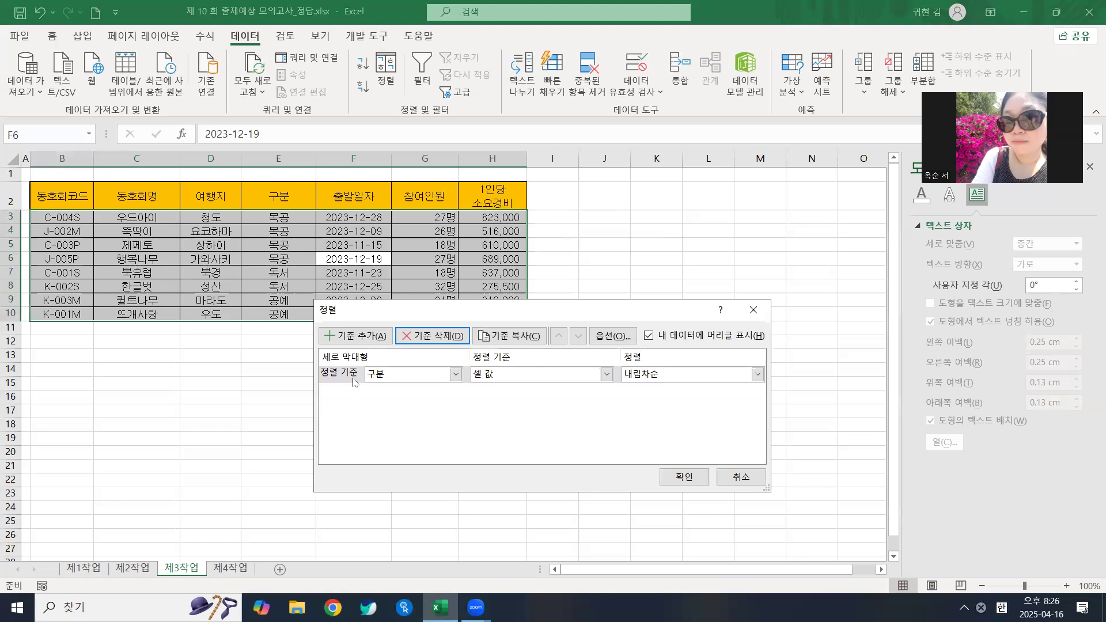
Step: Apply the table's sort settings with 구분 as the only sort level and deselect the table
left_click(698, 480)
left_click(420, 372)
left_click(343, 285)
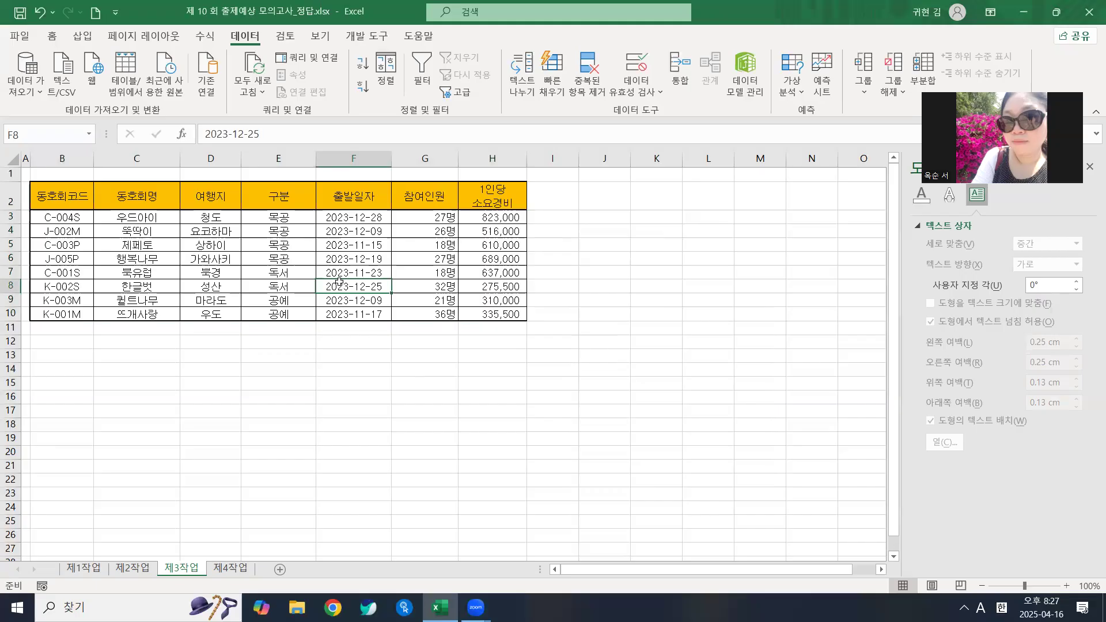
Step: Start a subtotal for the sorted table, grouped by 구분 and using the 개수 function
left_click(245, 259)
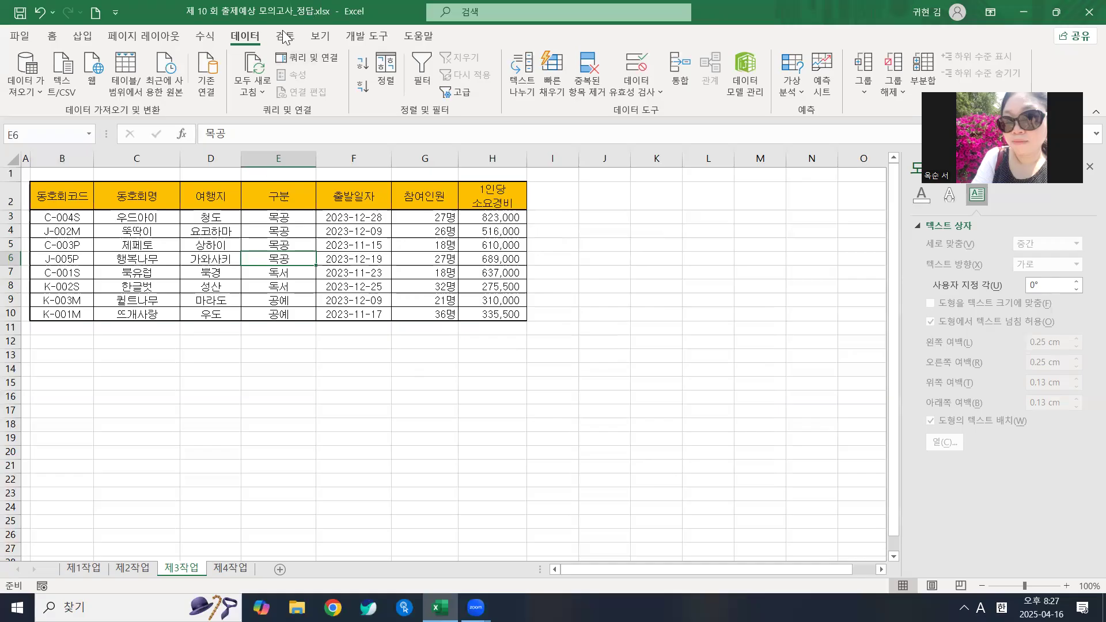
left_click(922, 67)
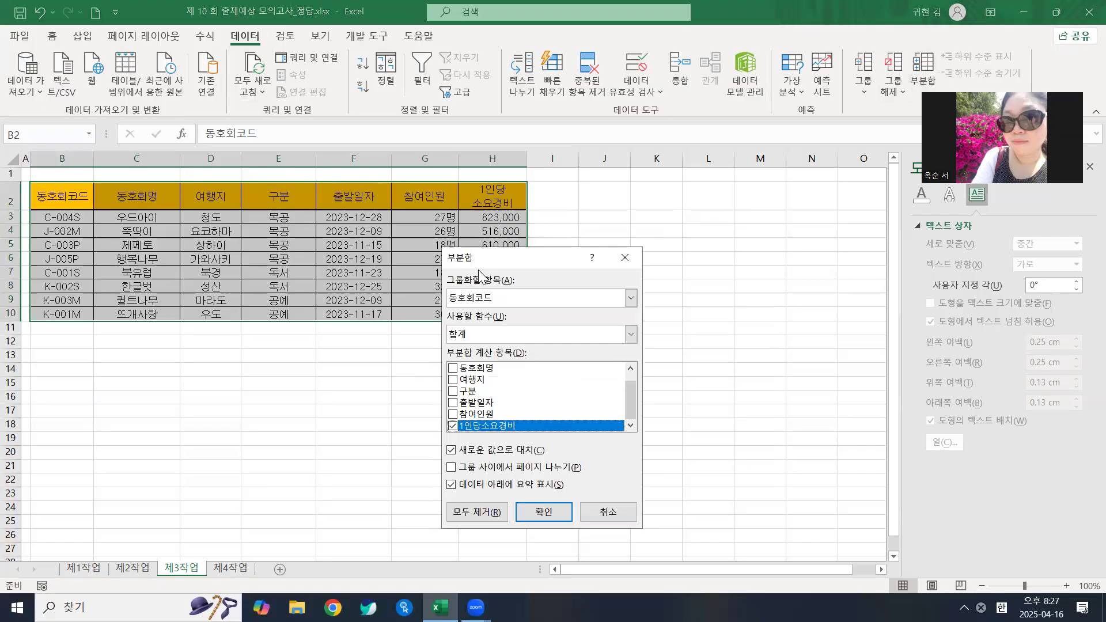
left_click_drag(504, 258, 578, 185)
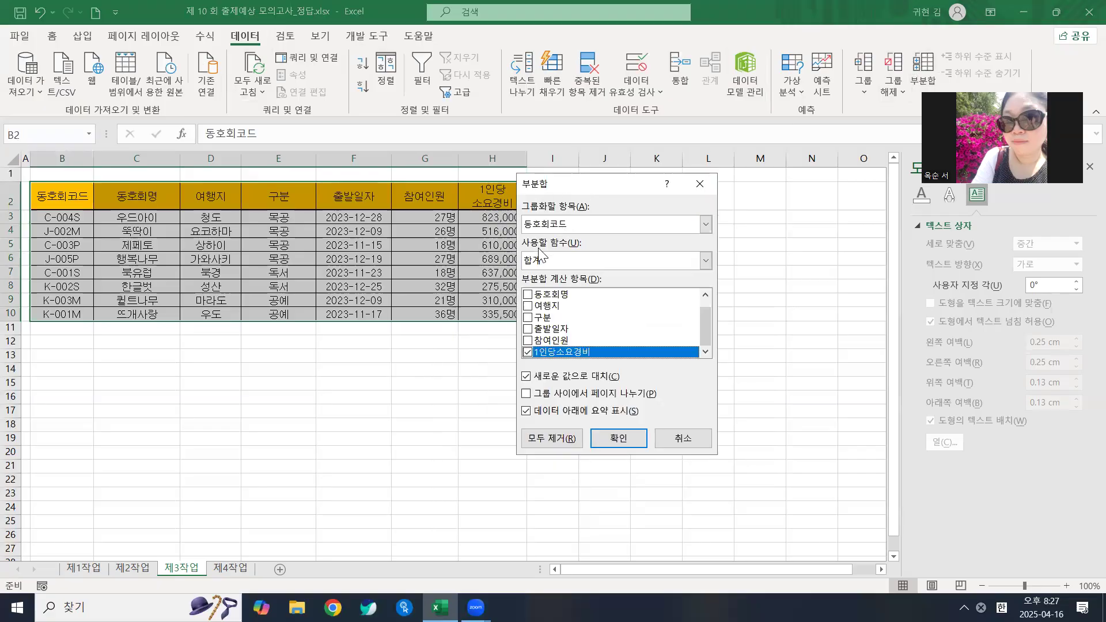
left_click(581, 225)
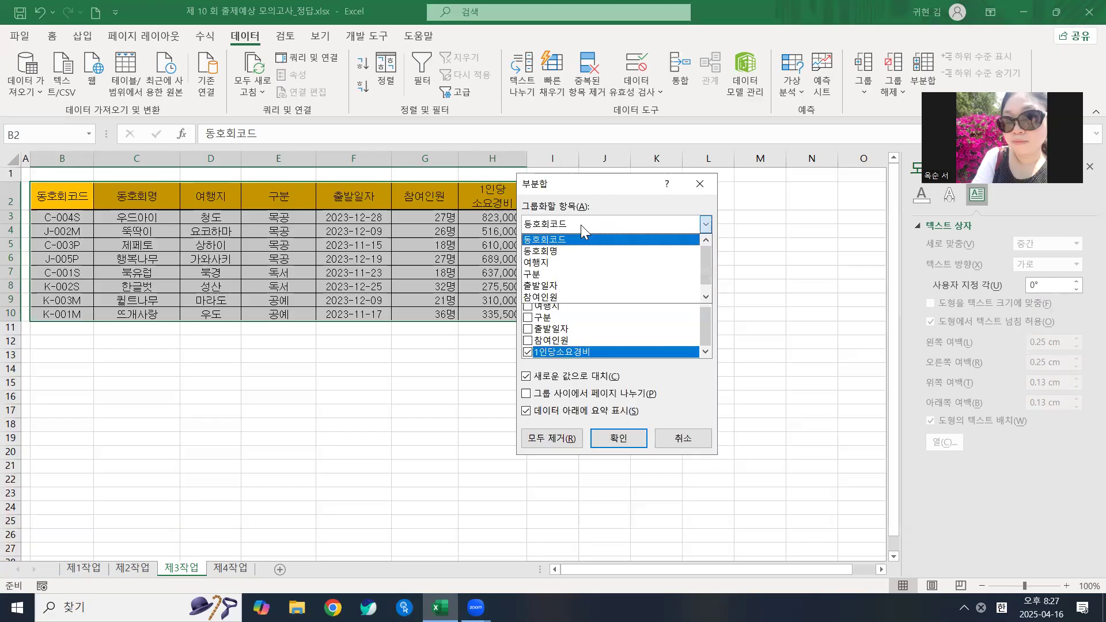
left_click(539, 275)
left_click(552, 261)
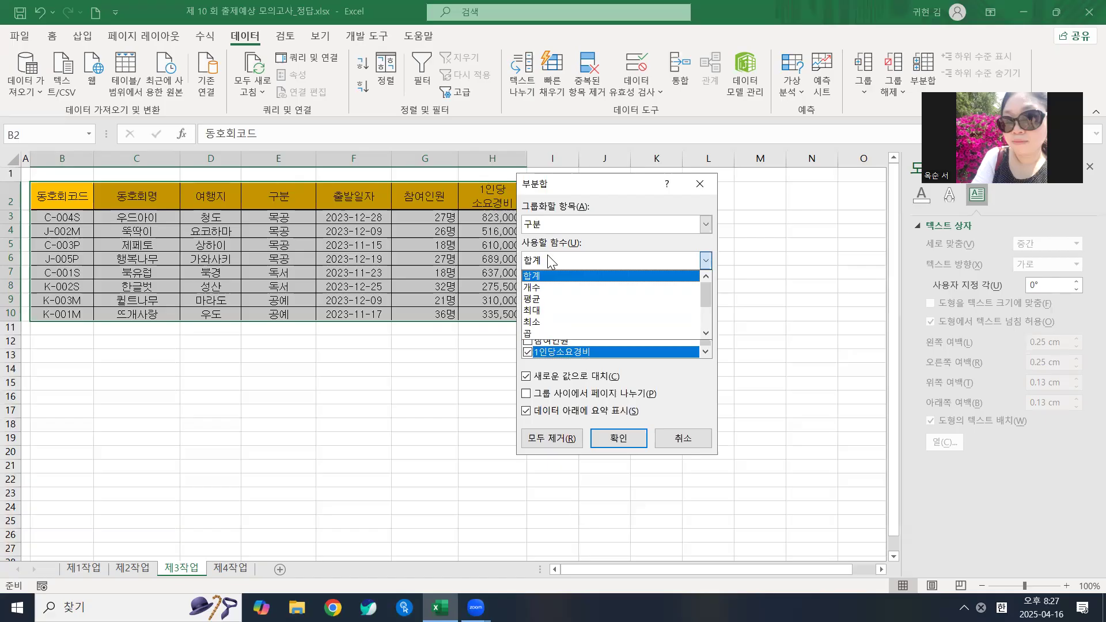
left_click(545, 287)
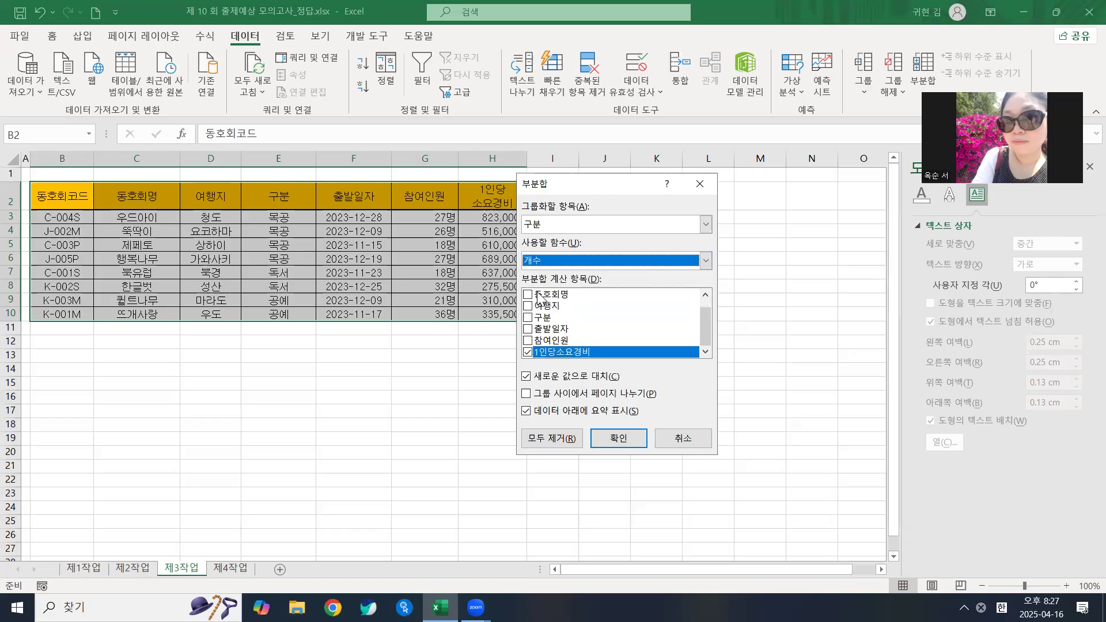
Step: Make 동호회명 the only subtotalled field, turn off replacing existing subtotals, and insert the subtotals
left_click(528, 352)
left_click(527, 295)
scroll(530, 296, "up", 1)
scroll(530, 296, "down", 1)
scroll(531, 342, "up", 1)
scroll(530, 342, "down", 1)
scroll(531, 342, "up", 1)
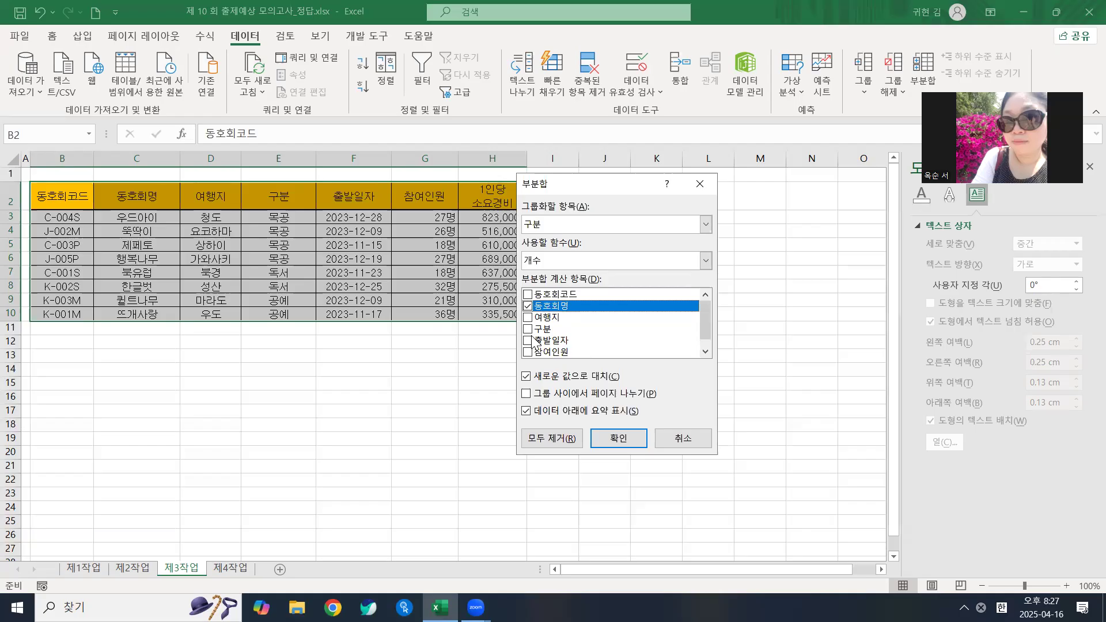
left_click(554, 380)
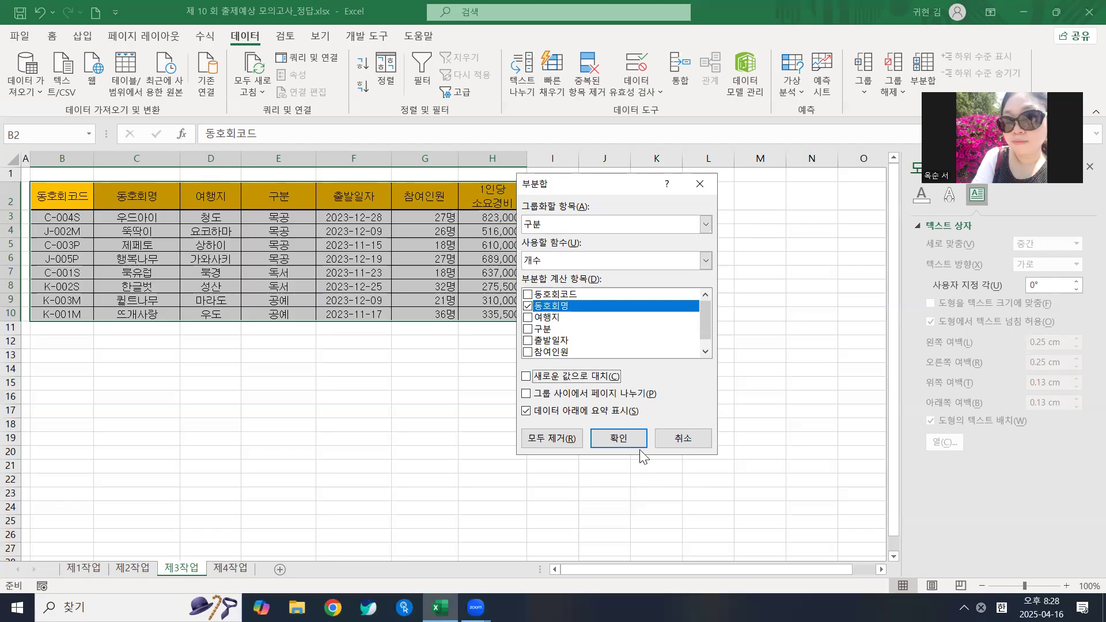
left_click(599, 439)
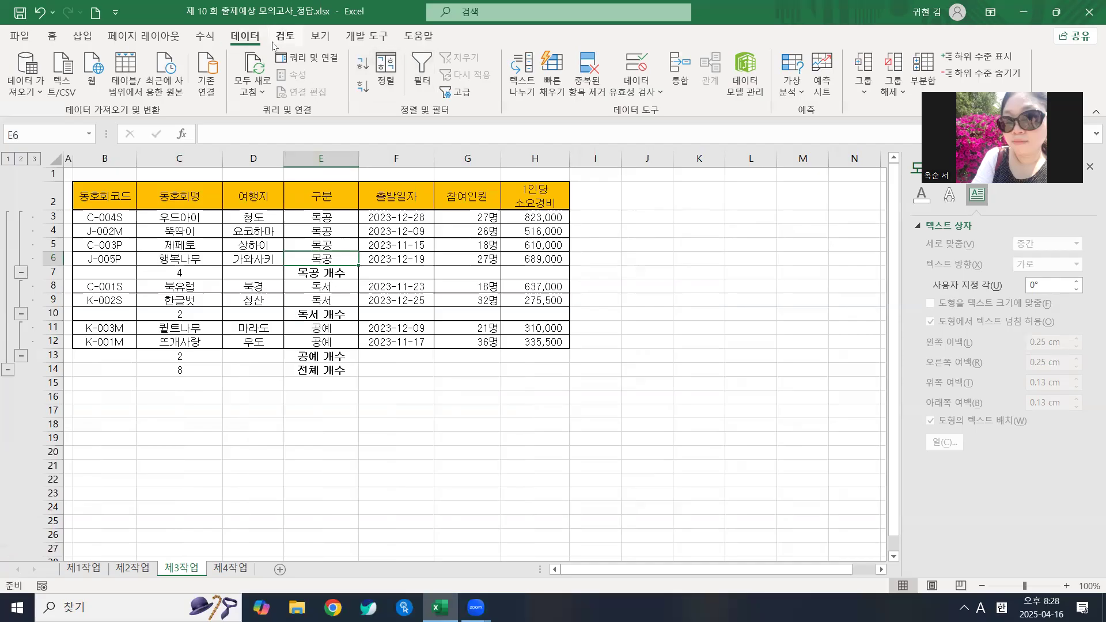
Step: Add a second subtotal grouped by 구분 that calculates the 평균 of 참여인원 only, keeping the existing count subtotals
left_click(915, 68)
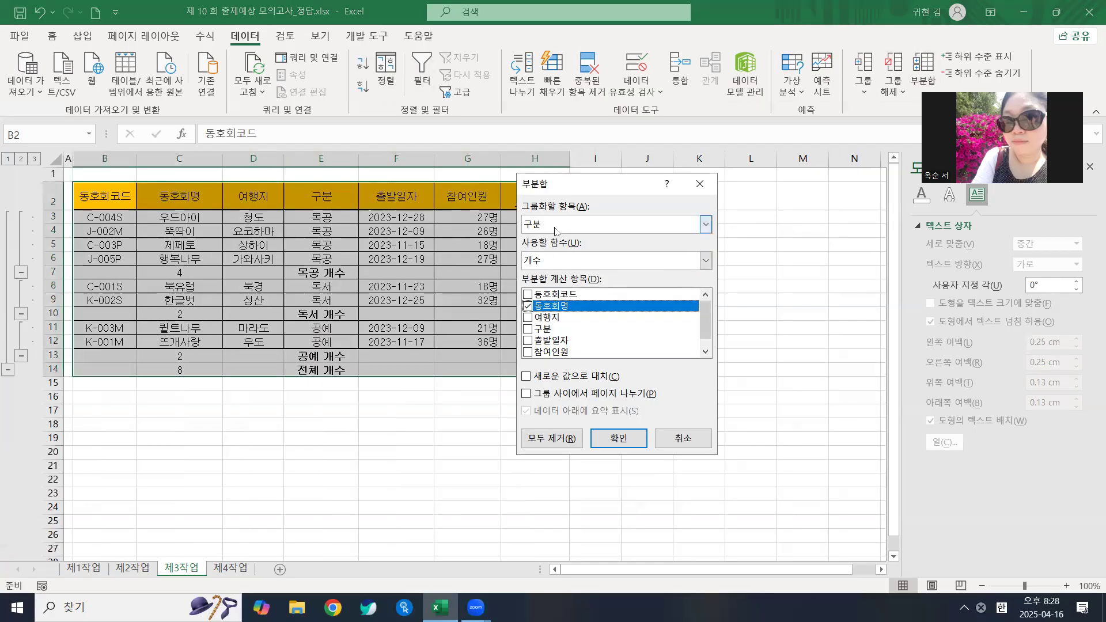
left_click(550, 265)
left_click(536, 299)
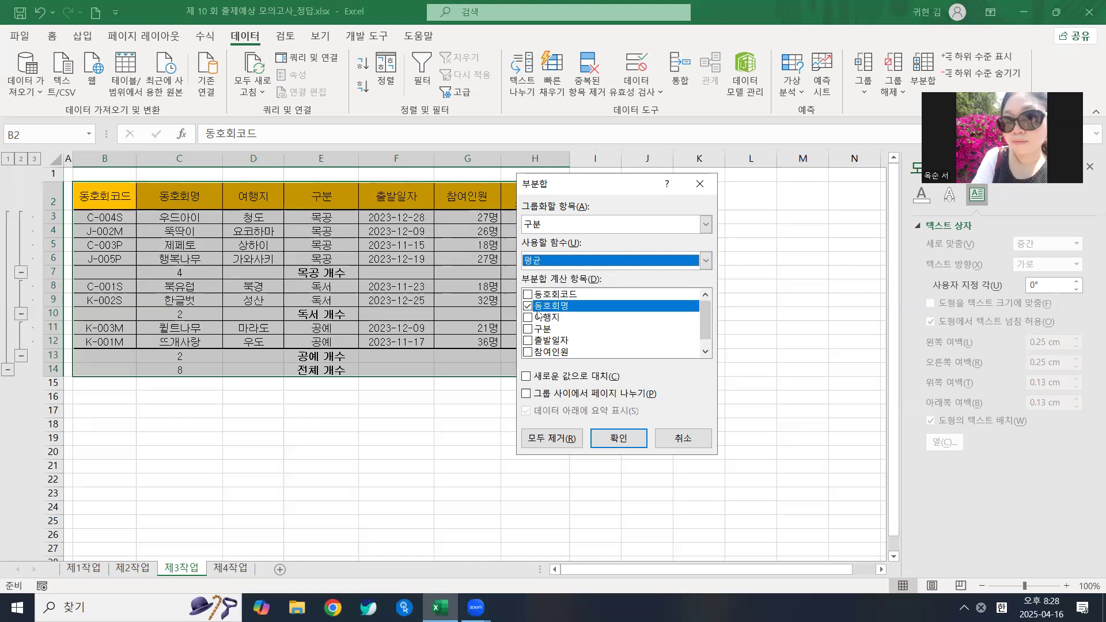
left_click(528, 305)
scroll(529, 314, "down", 1)
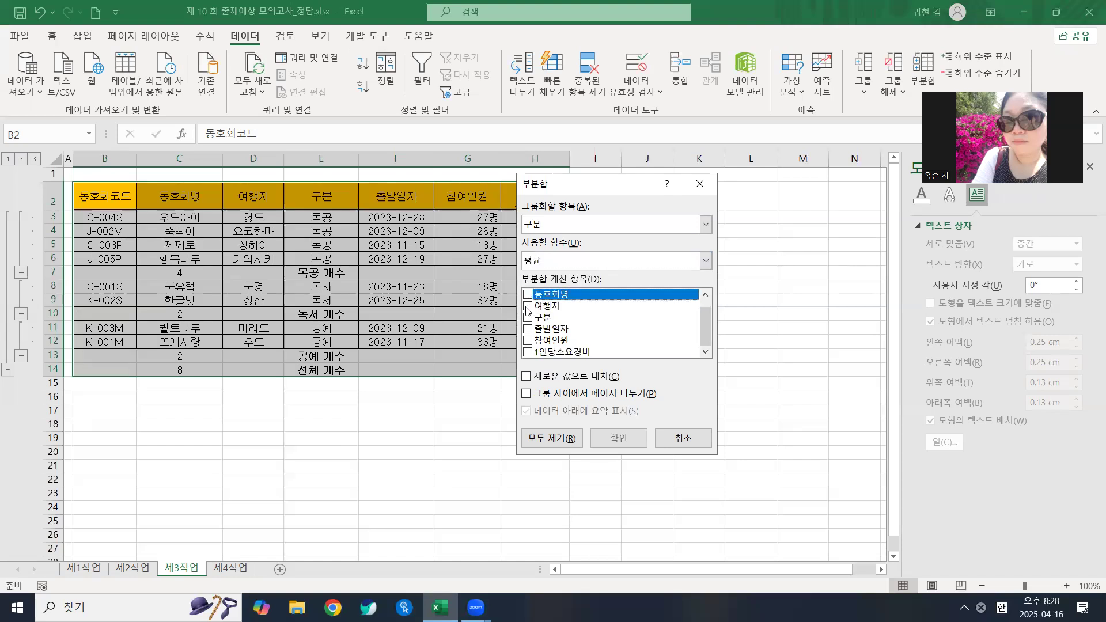
left_click(529, 340)
scroll(531, 345, "up", 1)
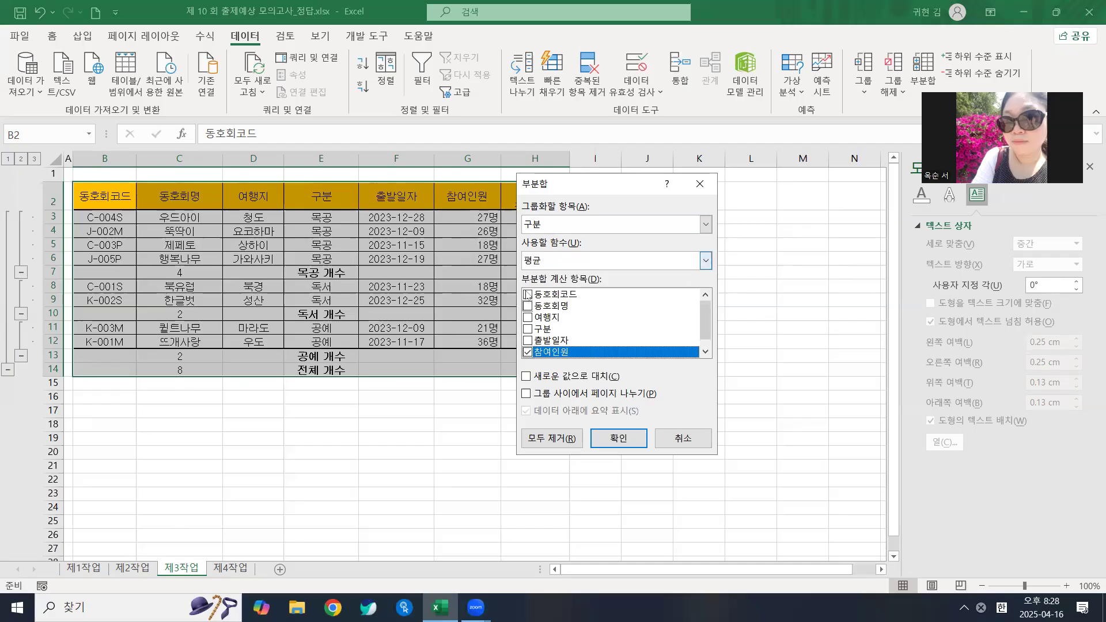
scroll(533, 353, "down", 1)
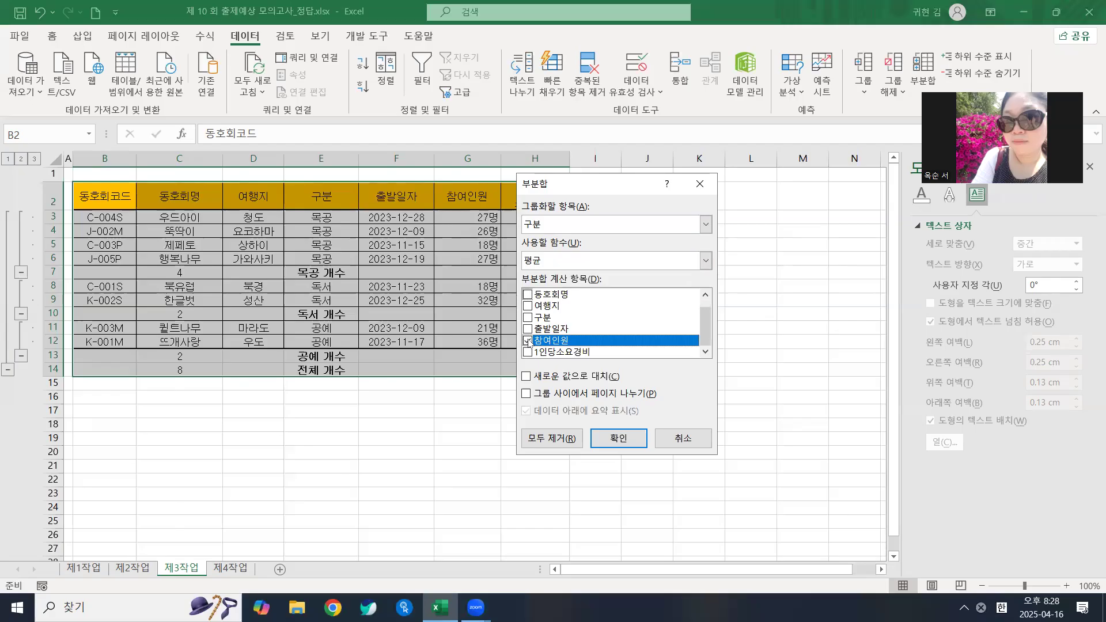
left_click(614, 437)
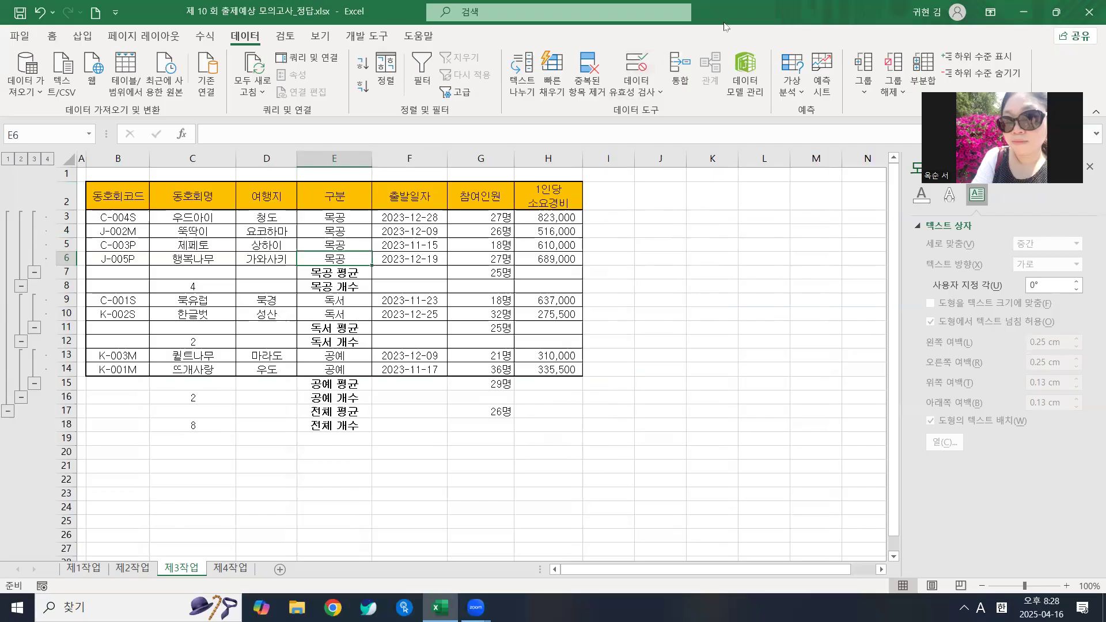
Step: Clear the outline from the subtotalled table on the 제3작업 sheet
left_click(893, 92)
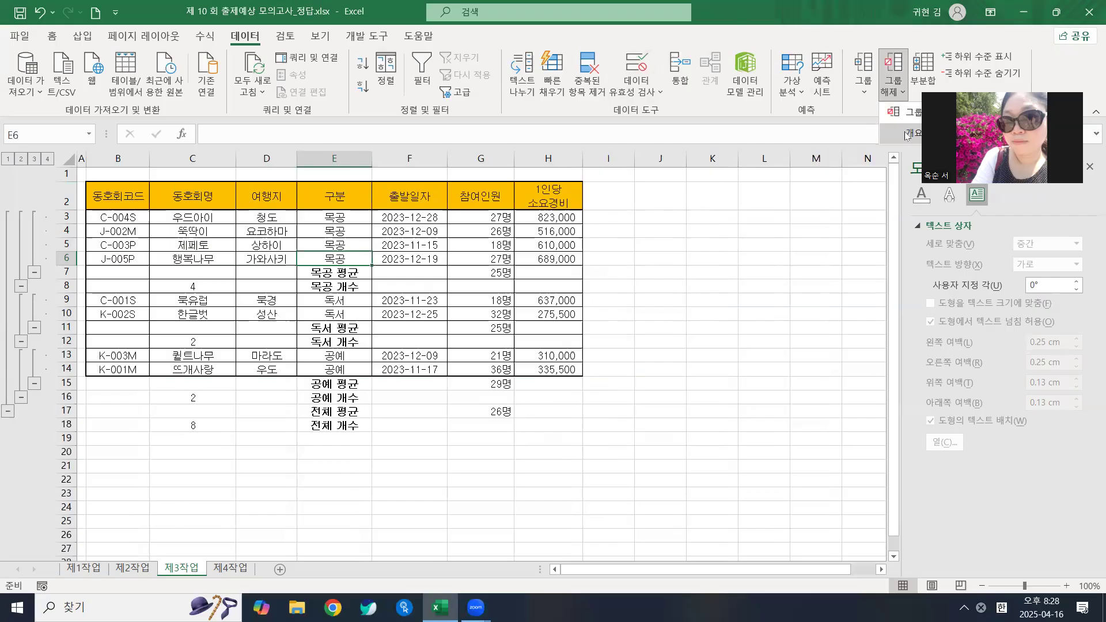
left_click(906, 135)
left_click(182, 366)
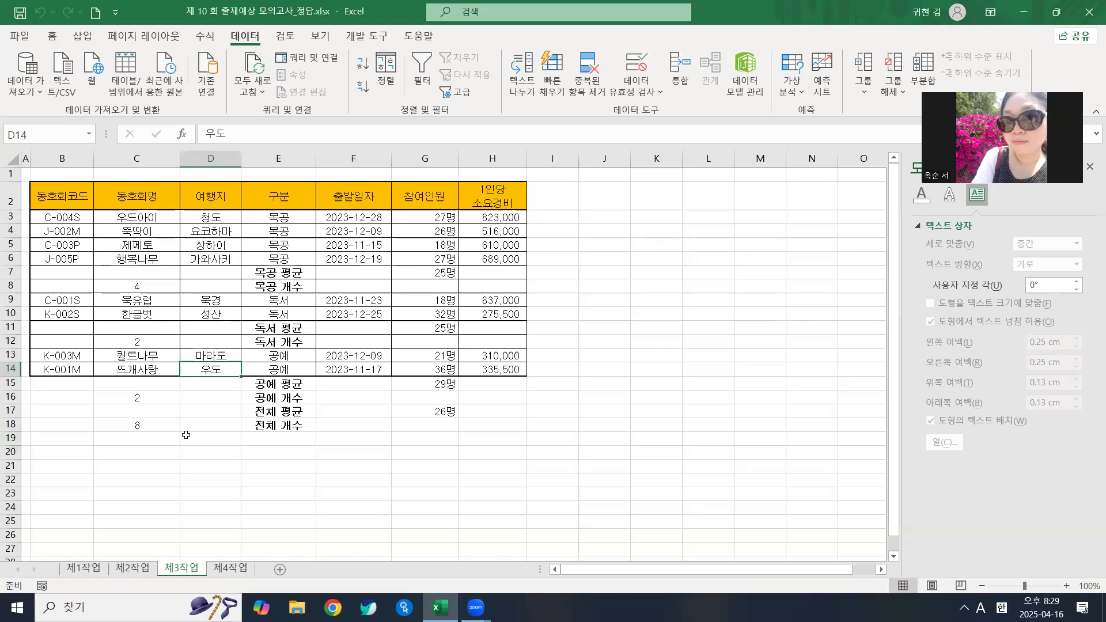
Step: Look through the 제2작업, 제3작업 and 제4작업 sheets and return to the 제1작업 sheet
left_click(133, 568)
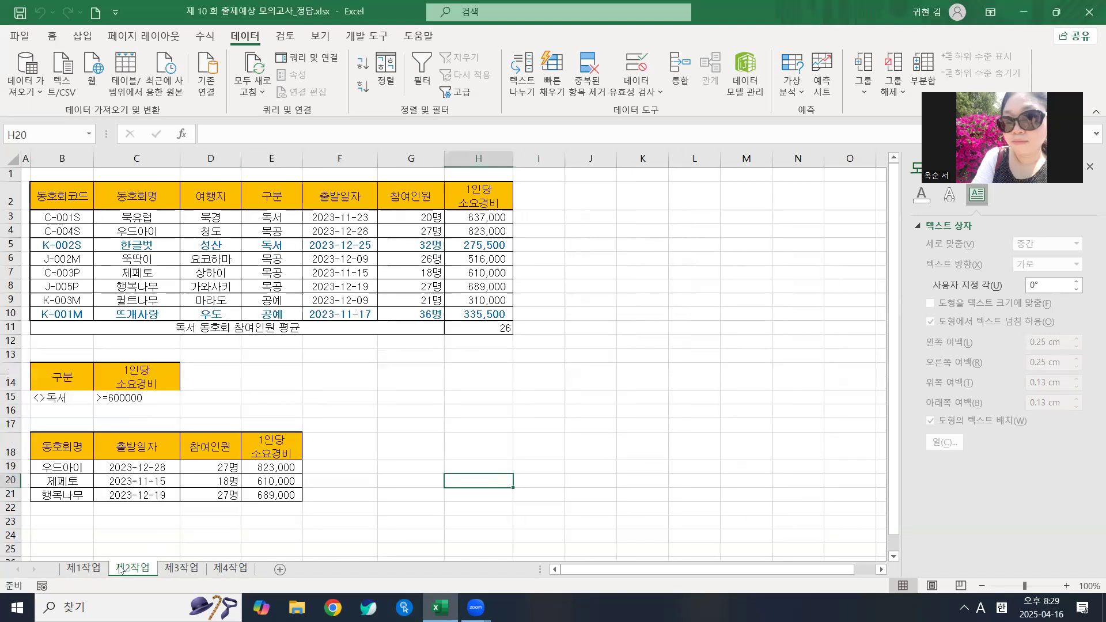
left_click(173, 569)
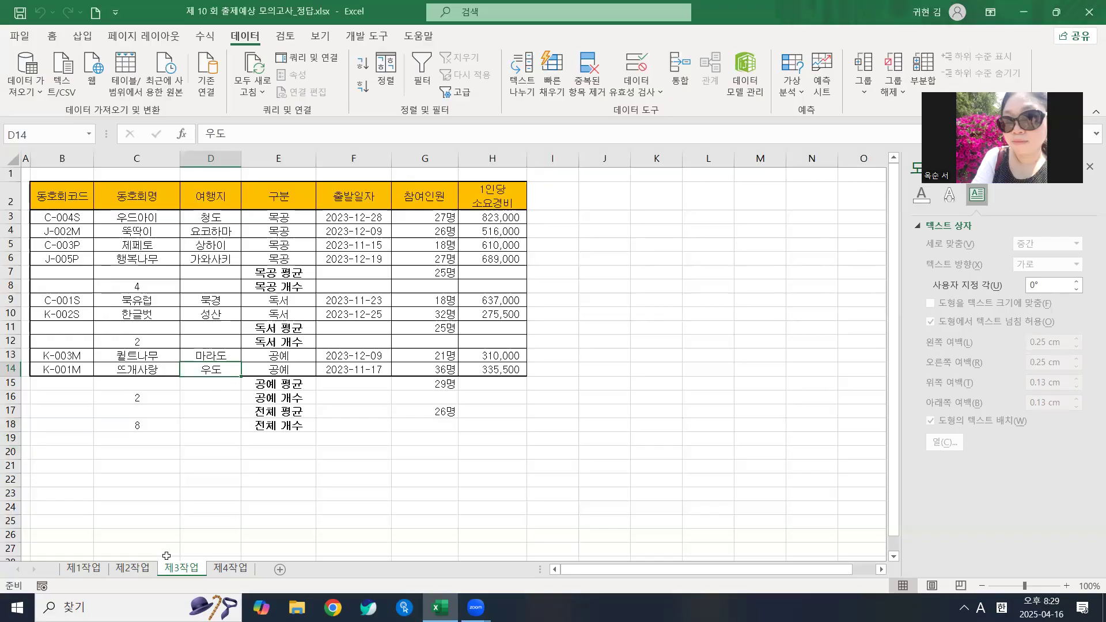
left_click(91, 572)
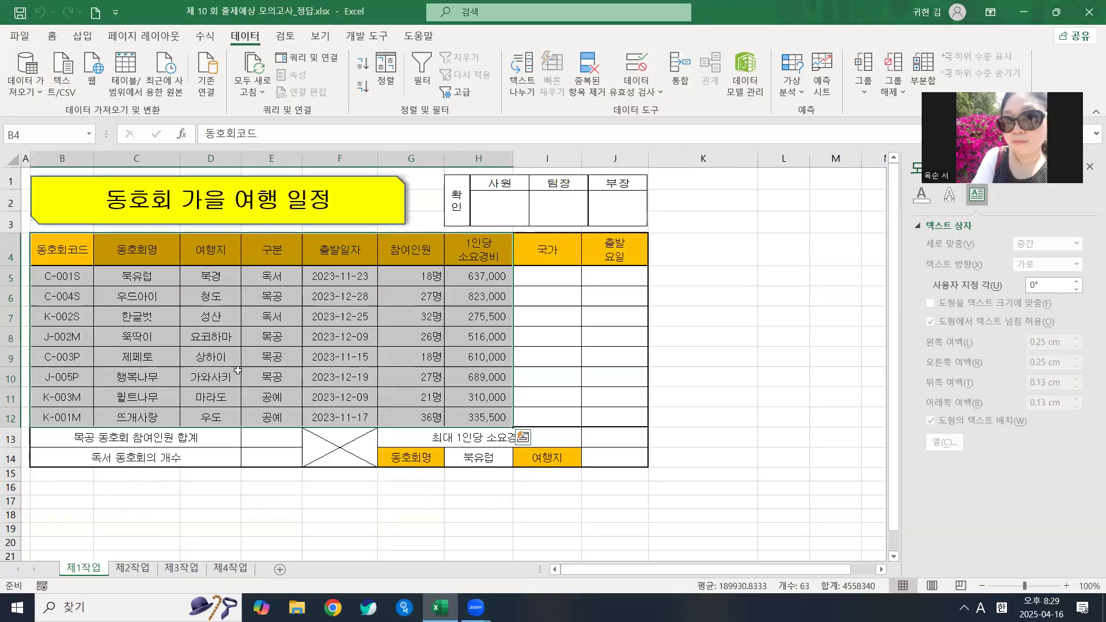
left_click(236, 372)
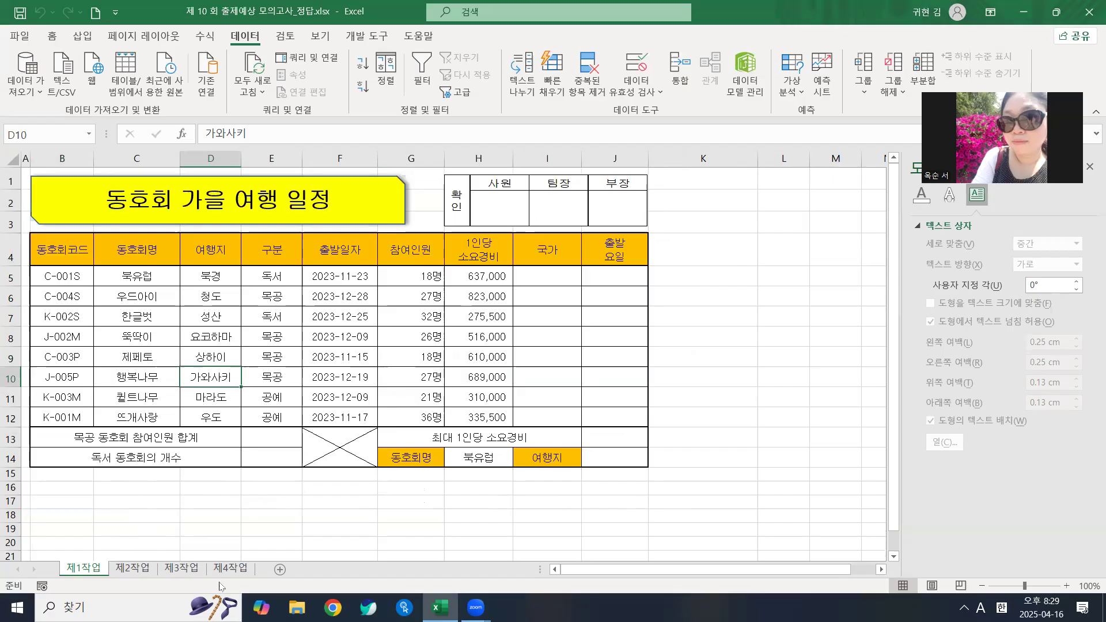
left_click(231, 569)
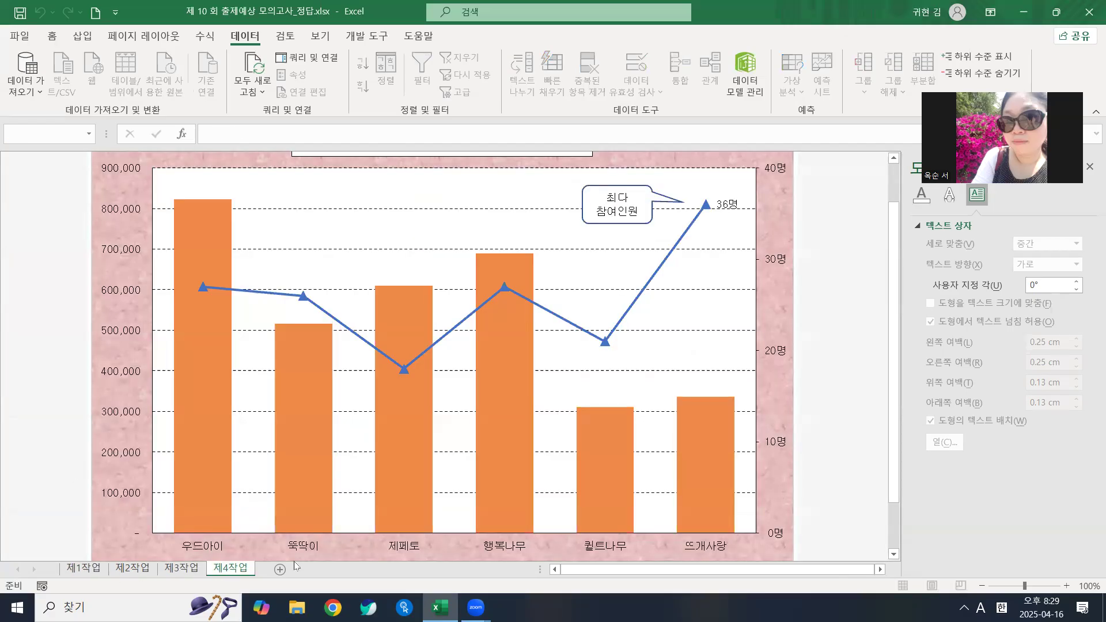
left_click(85, 568)
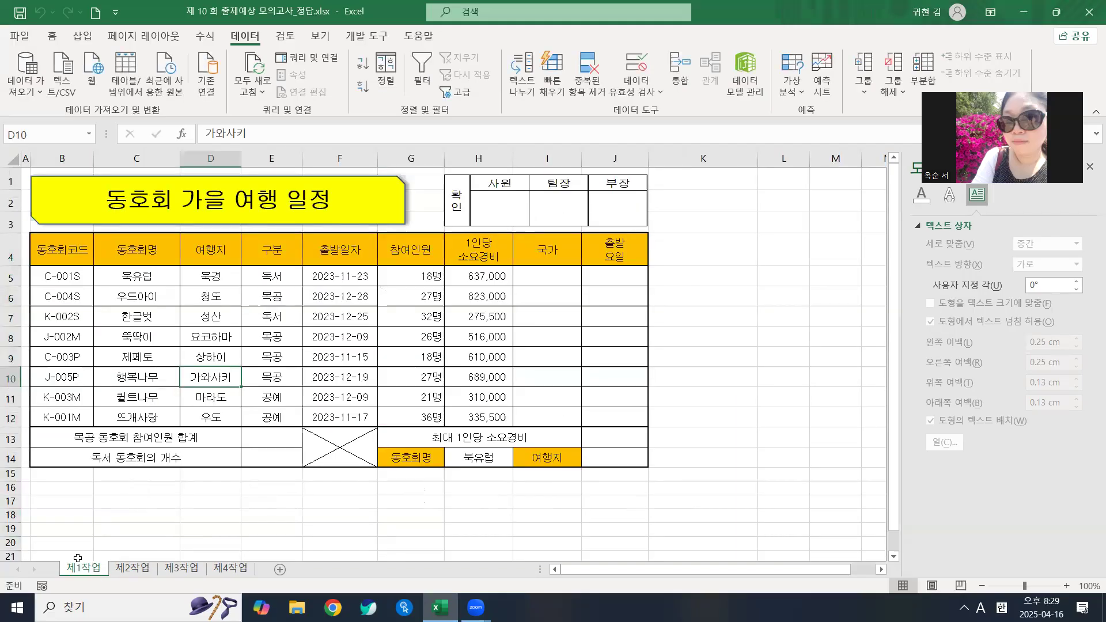
left_click(553, 276)
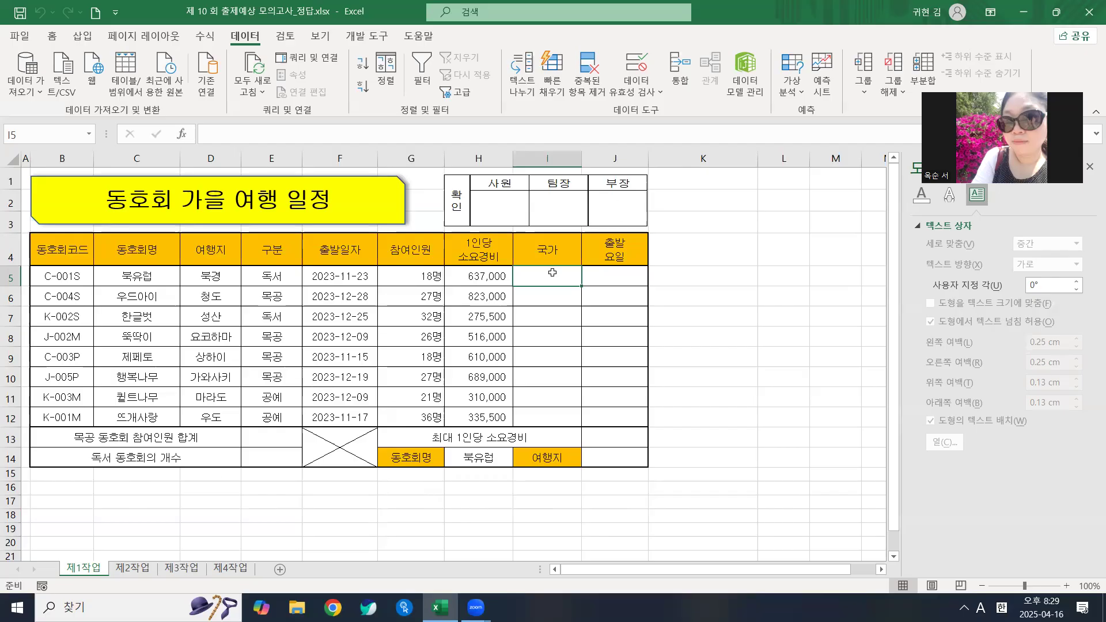
left_click(550, 317)
left_click(558, 276)
type("=")
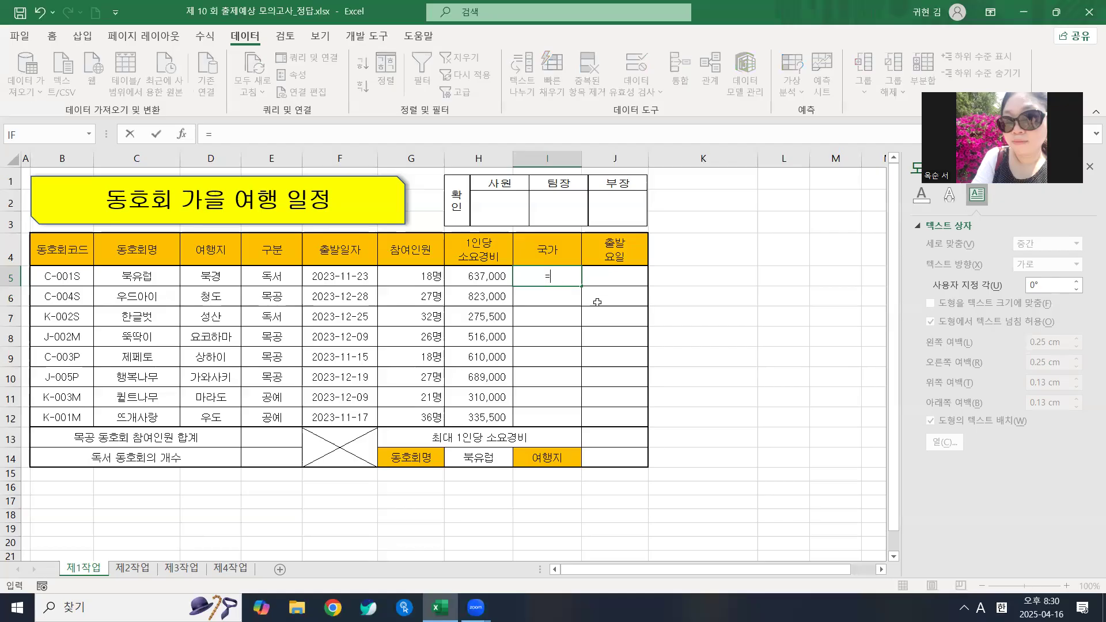
key("Escape")
Step: Start a LEFT formula in the first 국가 cell, I5, and open its function arguments
scroll(597, 302, "up", 2)
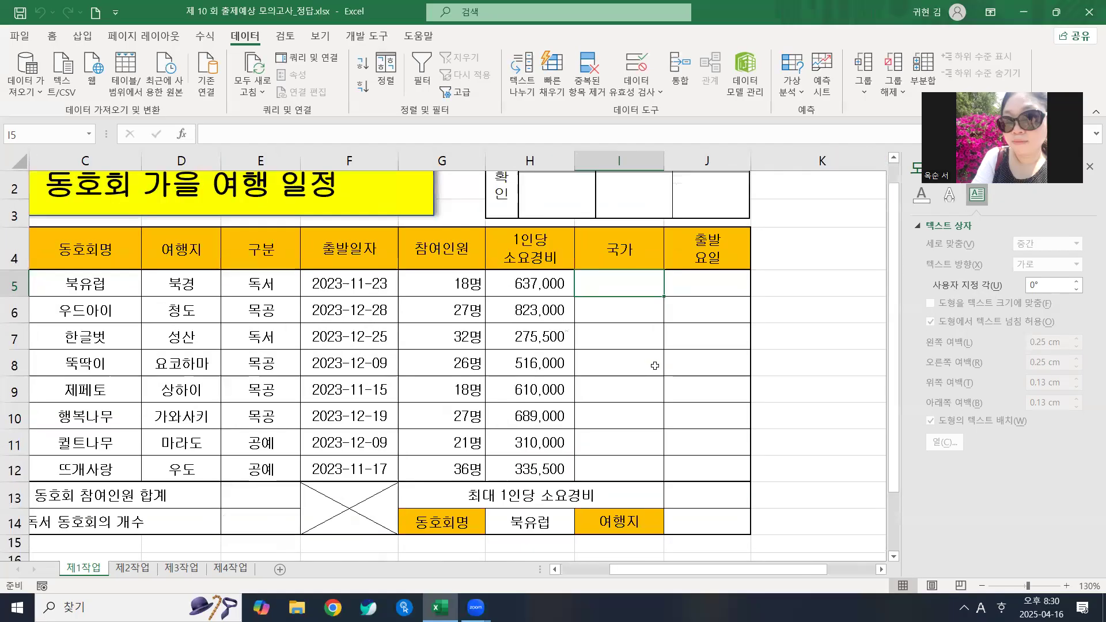
left_click_drag(641, 570, 617, 569)
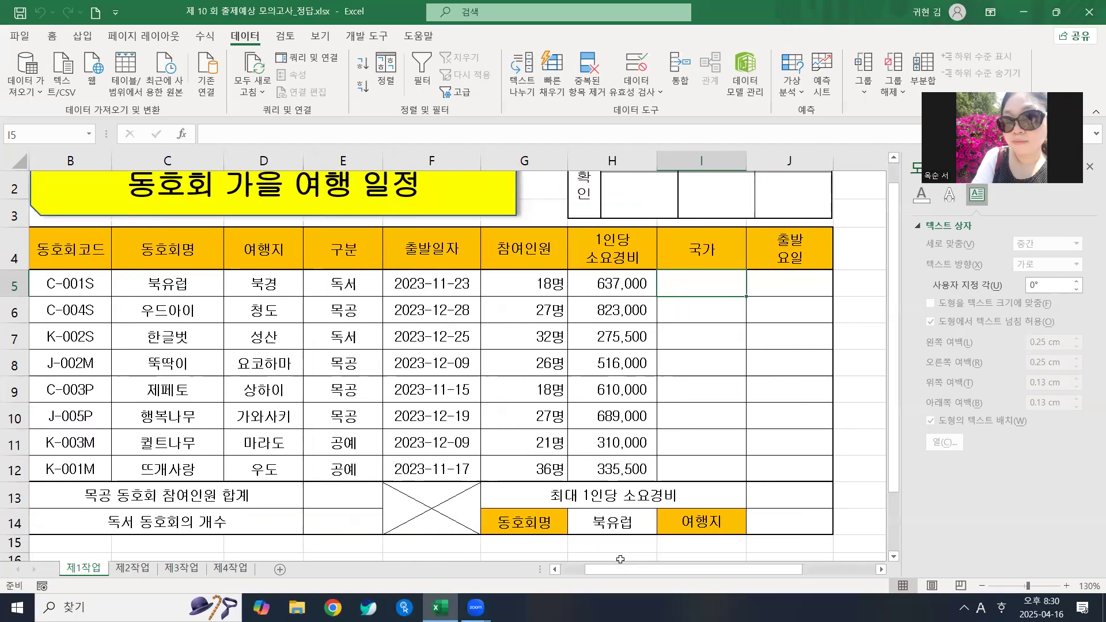
left_click(750, 286)
left_click(698, 289)
type("=lef")
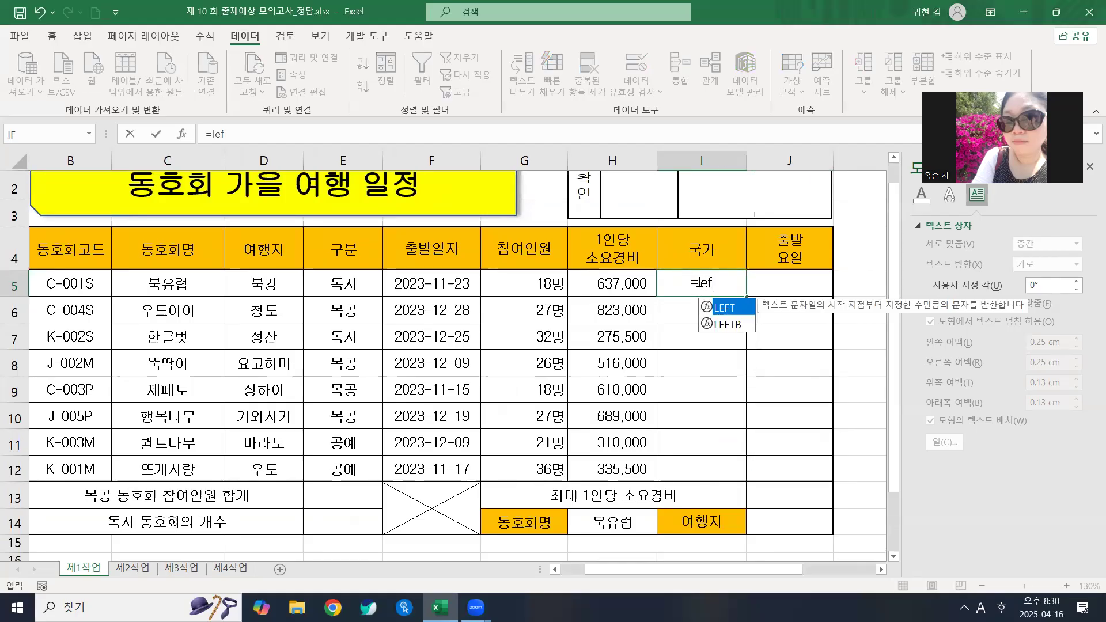
double_click(728, 309)
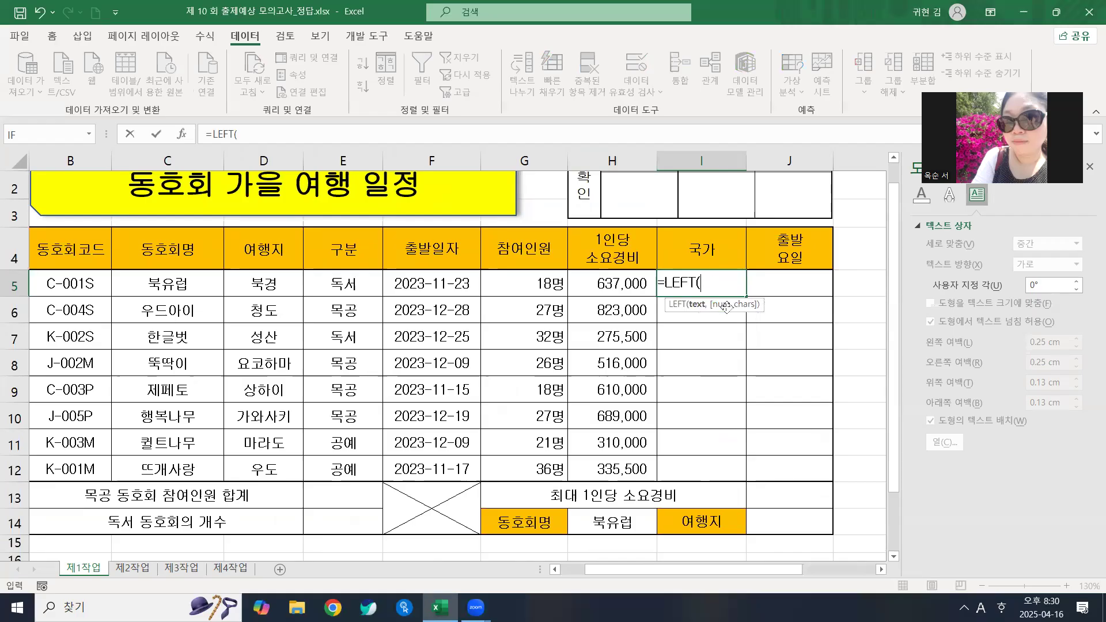
left_click(183, 137)
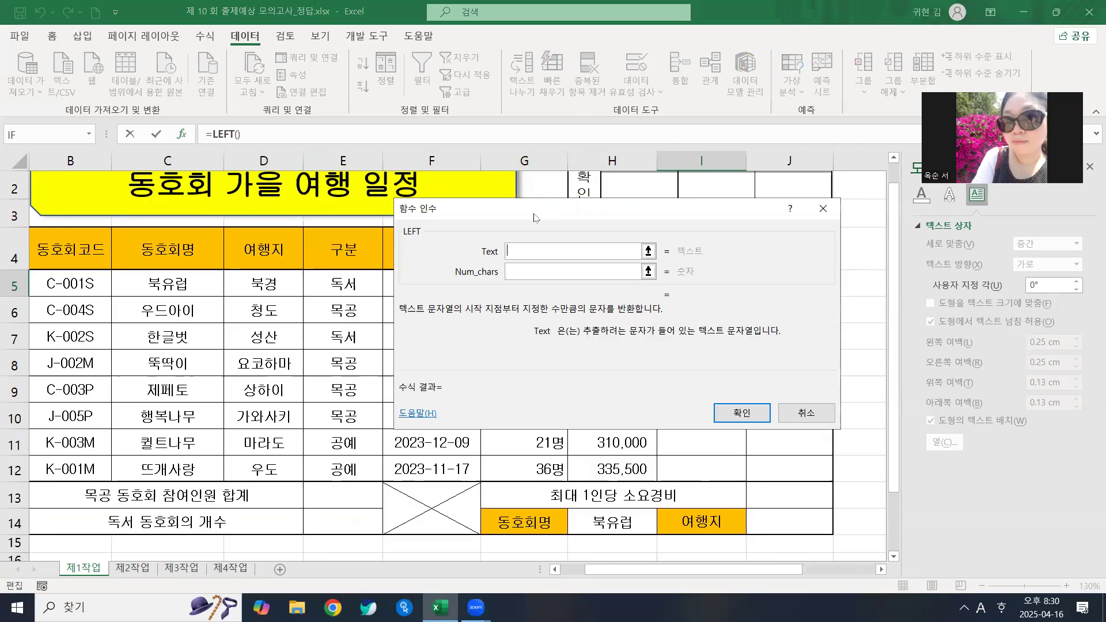
Step: Extract the first character of the club code in B5 with LEFT, using 1 as the character count, in I5
left_click_drag(535, 216, 518, 322)
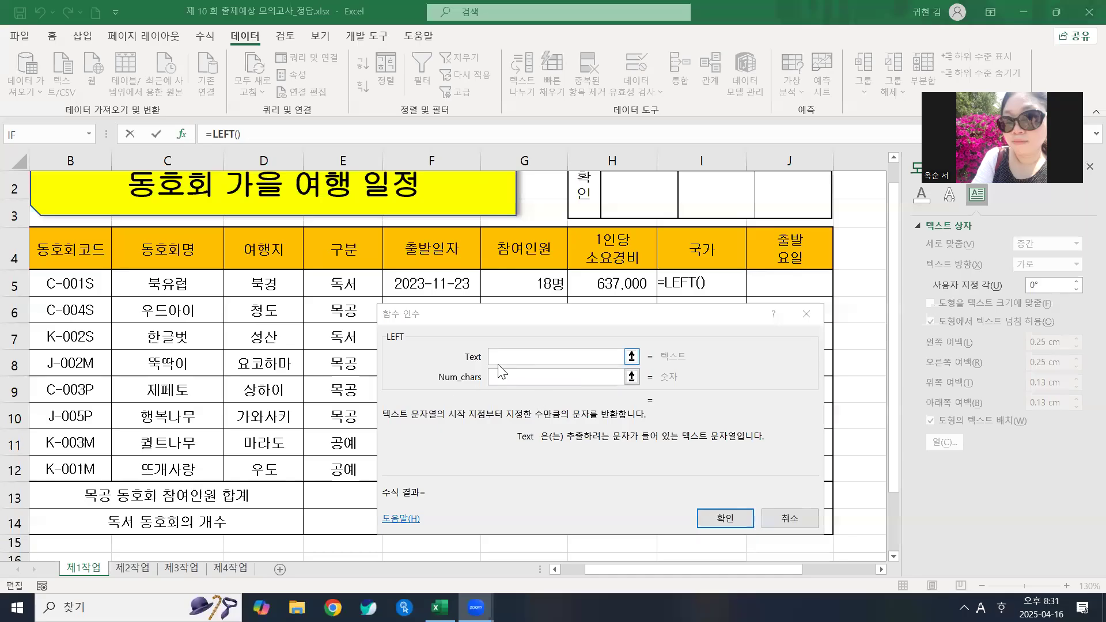
left_click(503, 358)
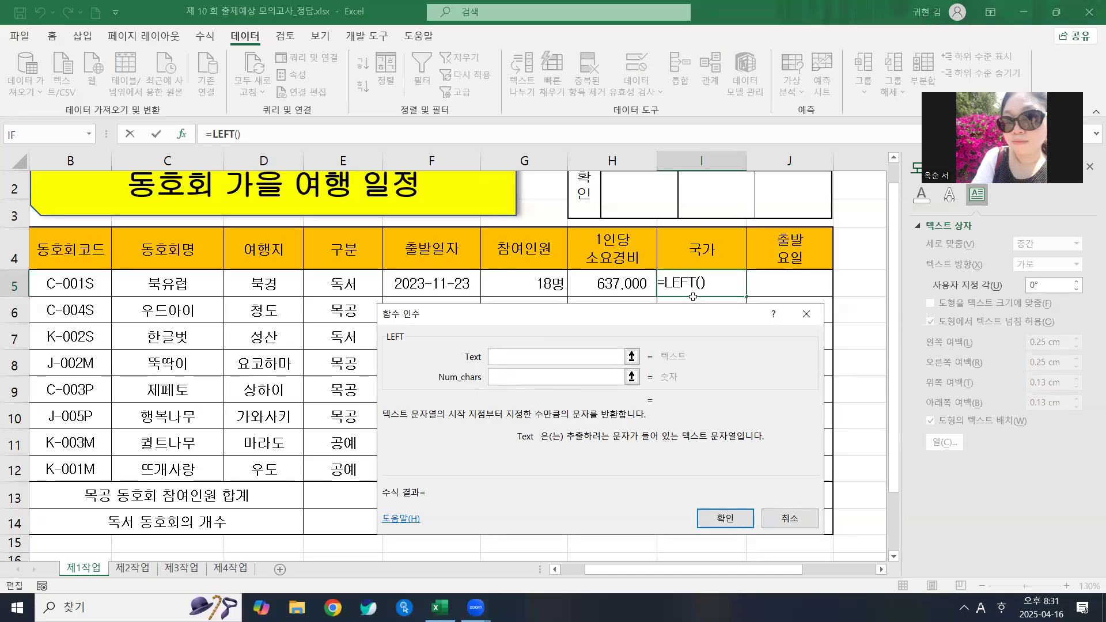
left_click(81, 283)
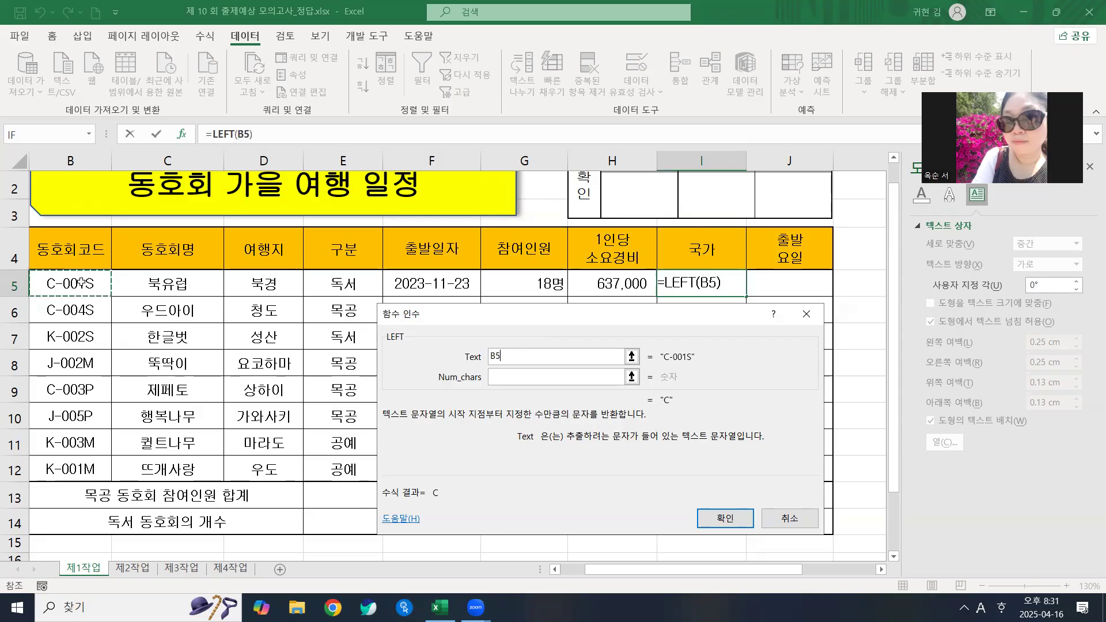
left_click(508, 378)
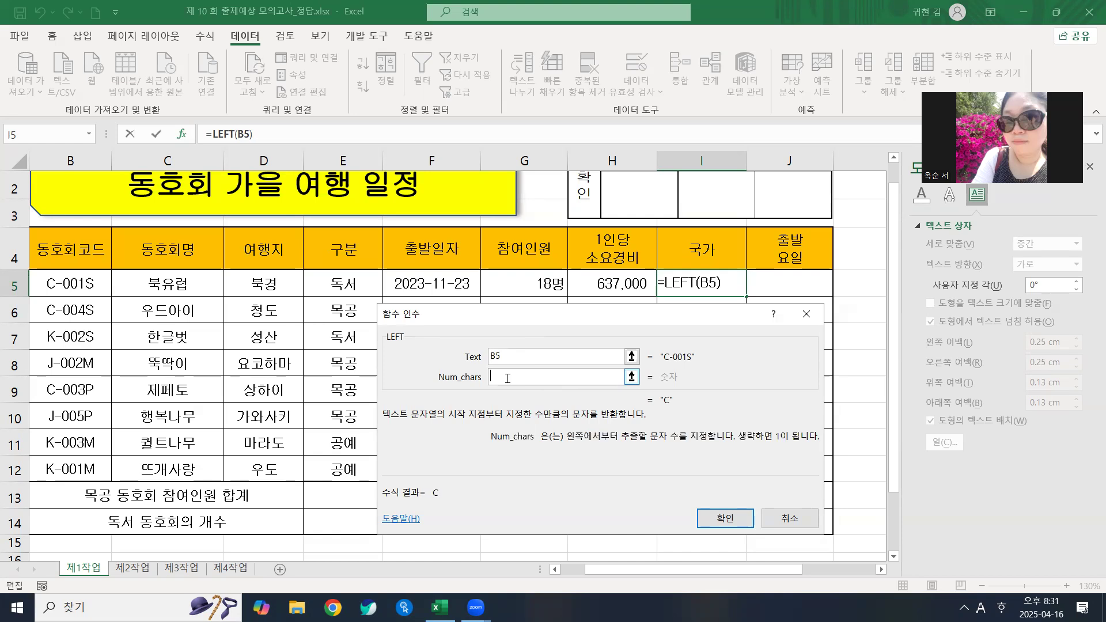
type("1")
left_click(724, 518)
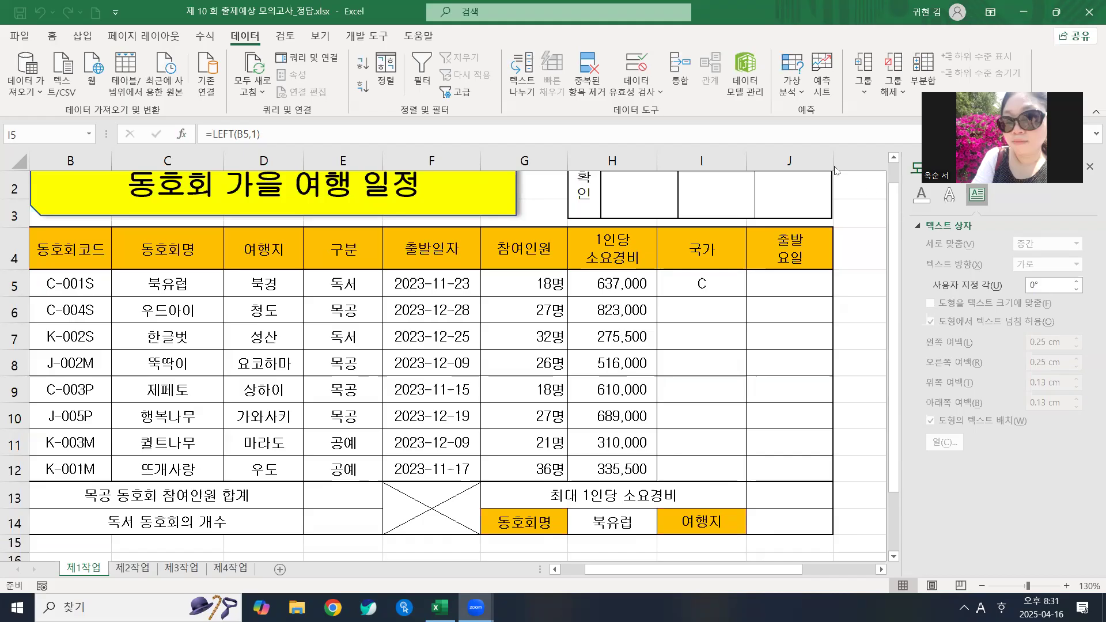
key("Escape")
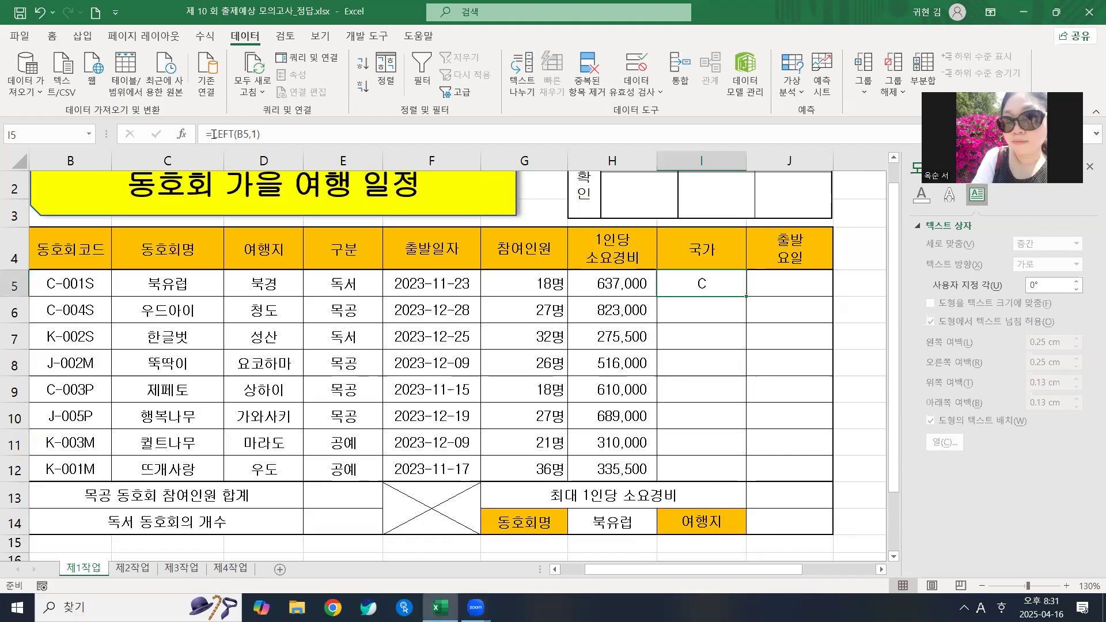
Step: Wrap the LEFT expression in I5 in an IF function, open the IF arguments and copy LEFT(B5,1)
left_click(213, 128)
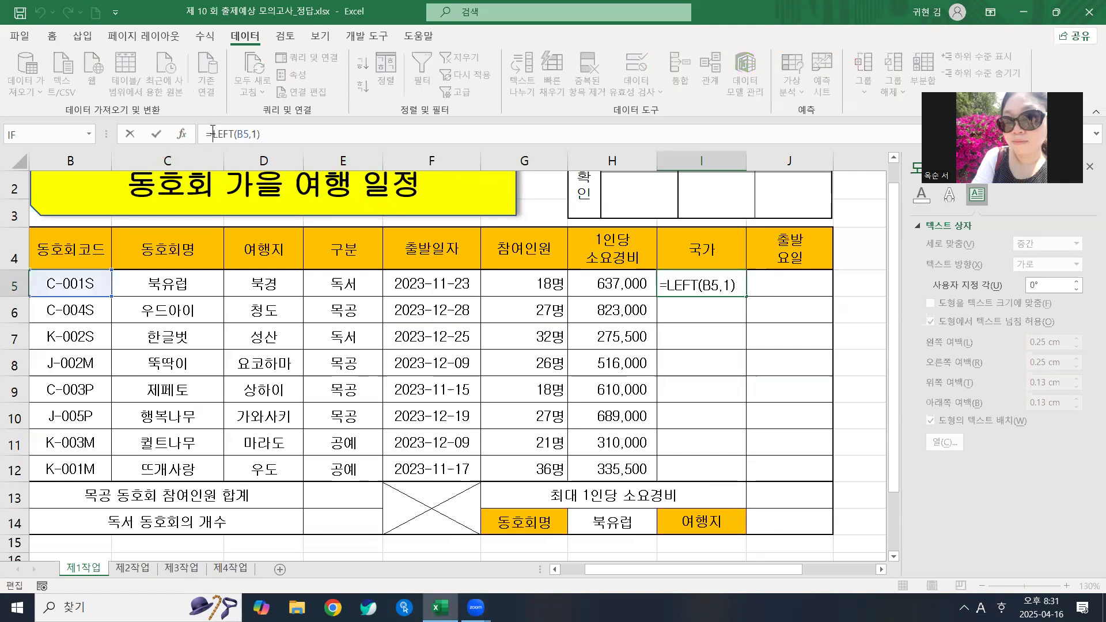
type("if")
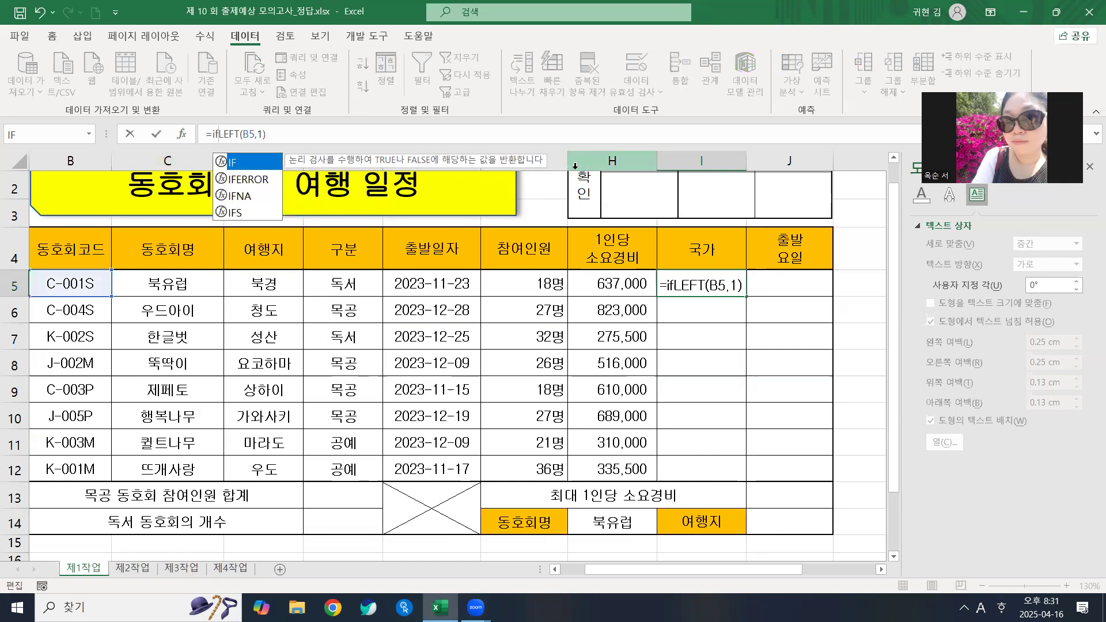
double_click(230, 165)
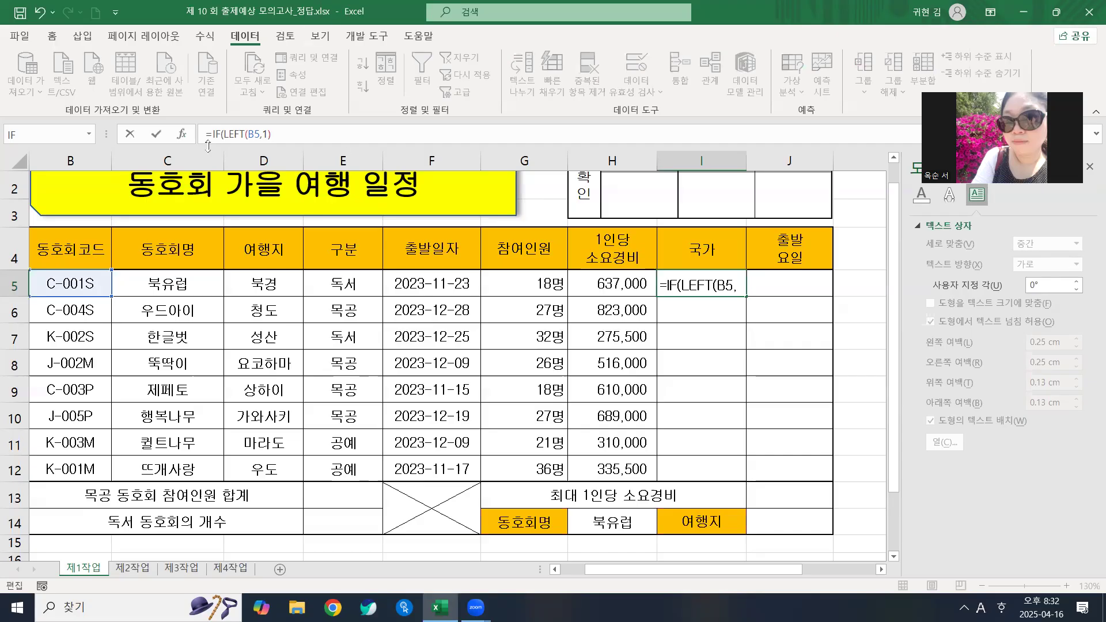
left_click(182, 135)
key("ctrl+c")
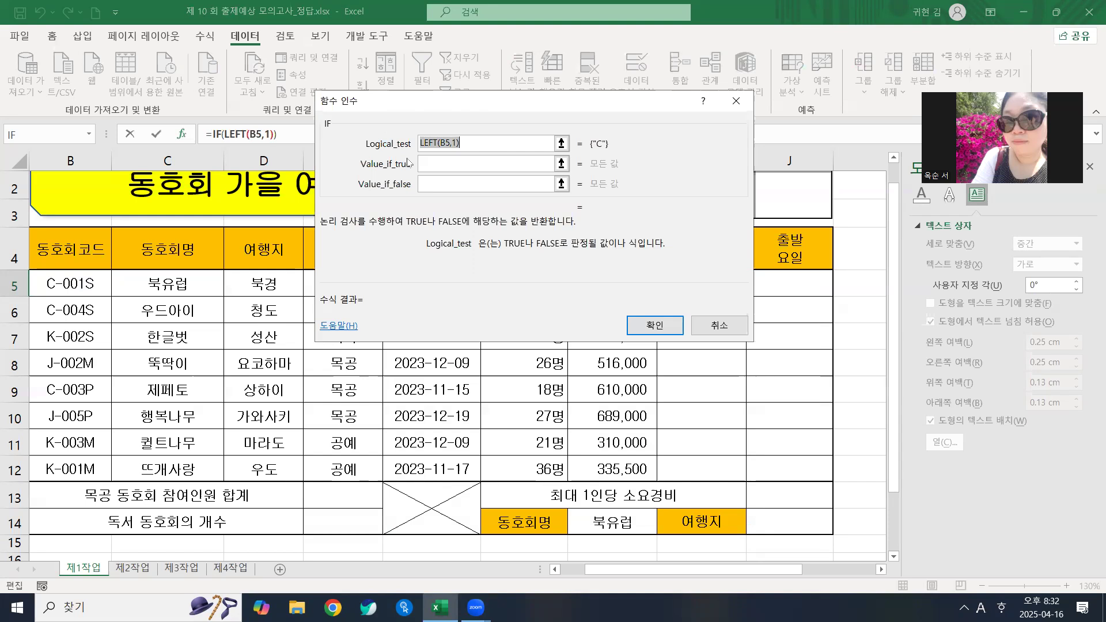
Step: Complete the IF function's logical test as LEFT(B5,1)="j"
scroll(408, 164, "up", 1)
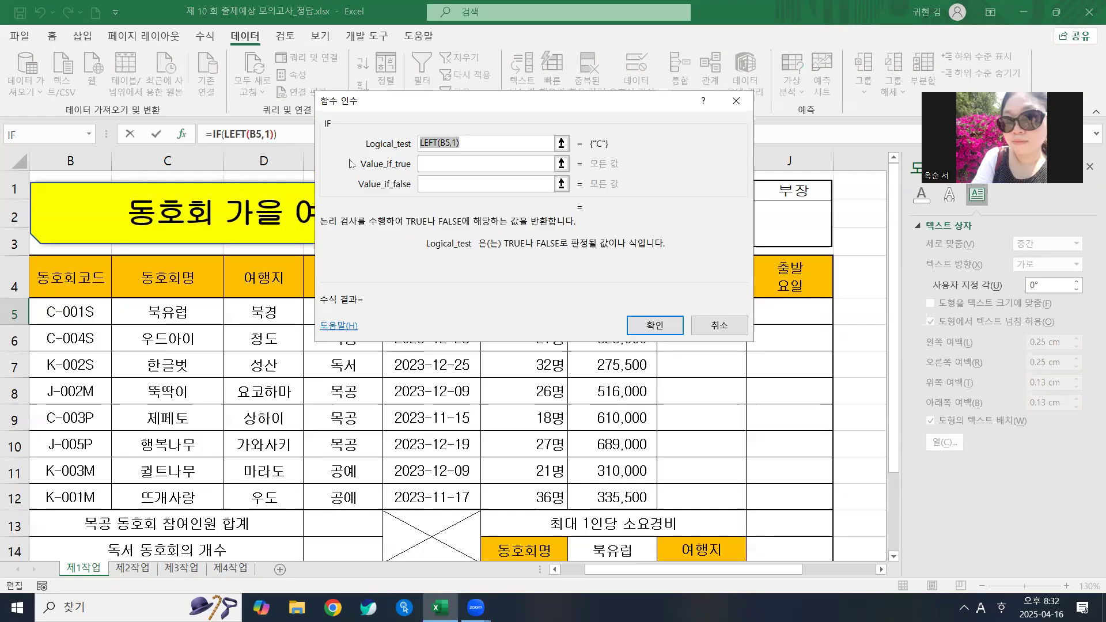
left_click(476, 143)
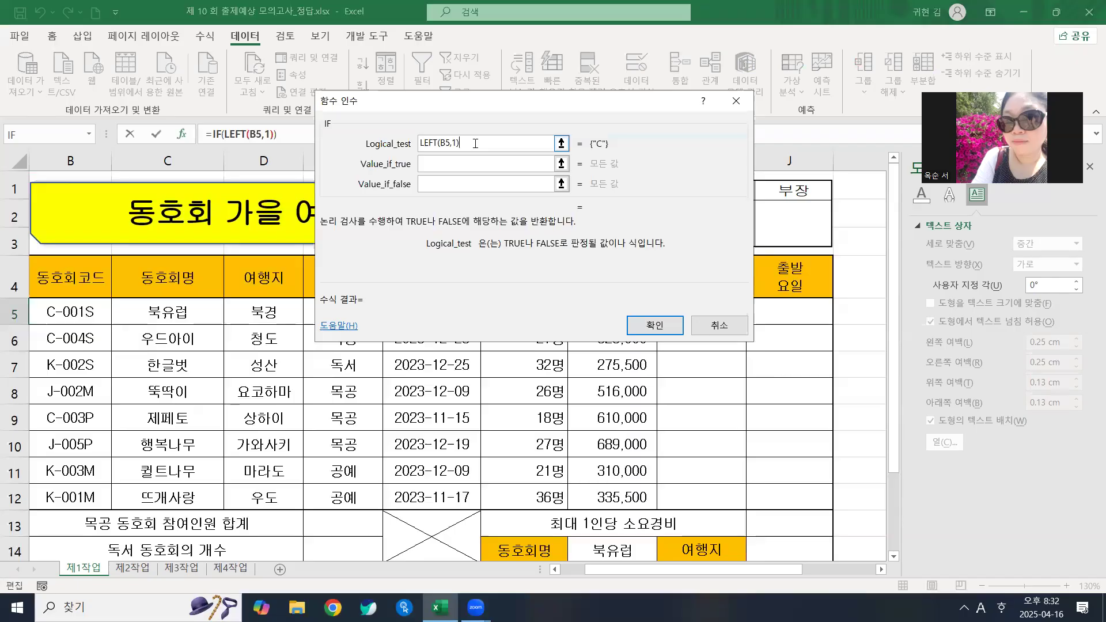
type("=\"")
key("Hangul")
type("ㅓ")
key("BackSpace")
key("Hangul")
type("j\"")
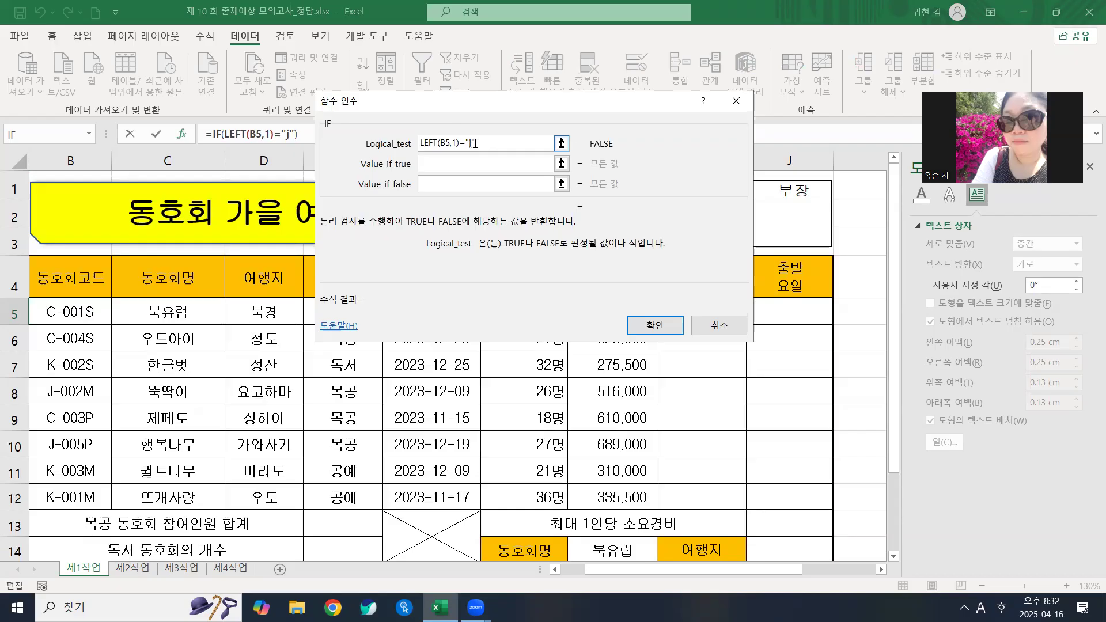
Step: Set the value returned when the "j" test is true to "일본"
left_click(528, 159)
left_click(451, 162)
type("\"")
key("Hangul")
type("일본\"")
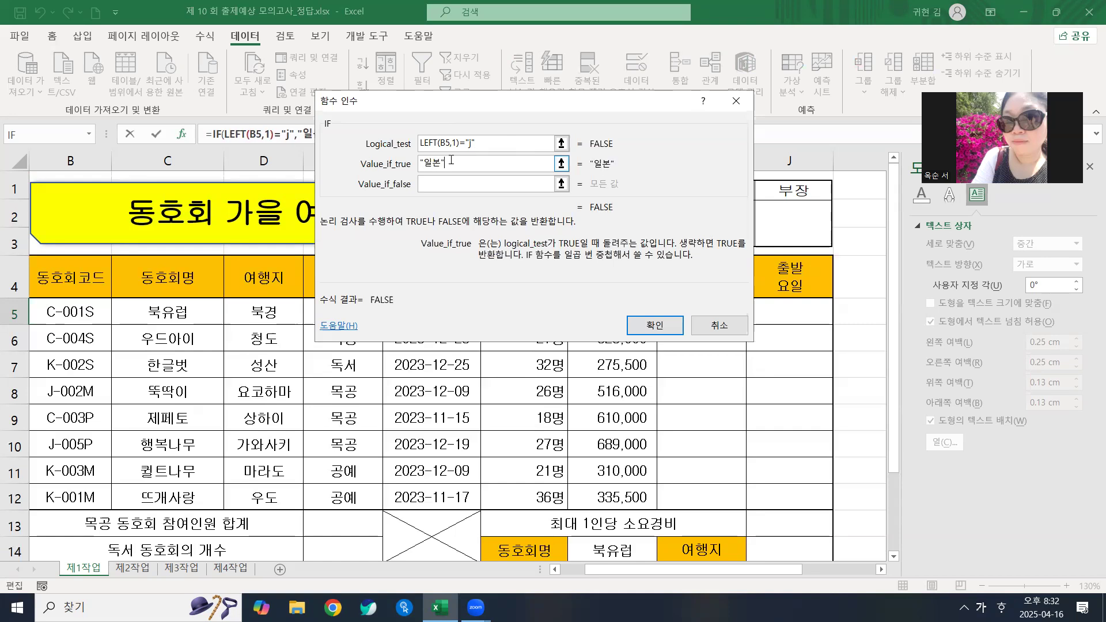
Step: Nest a second IF in the false argument with the logical test LEFT(B5,1)="c"
left_click(432, 184)
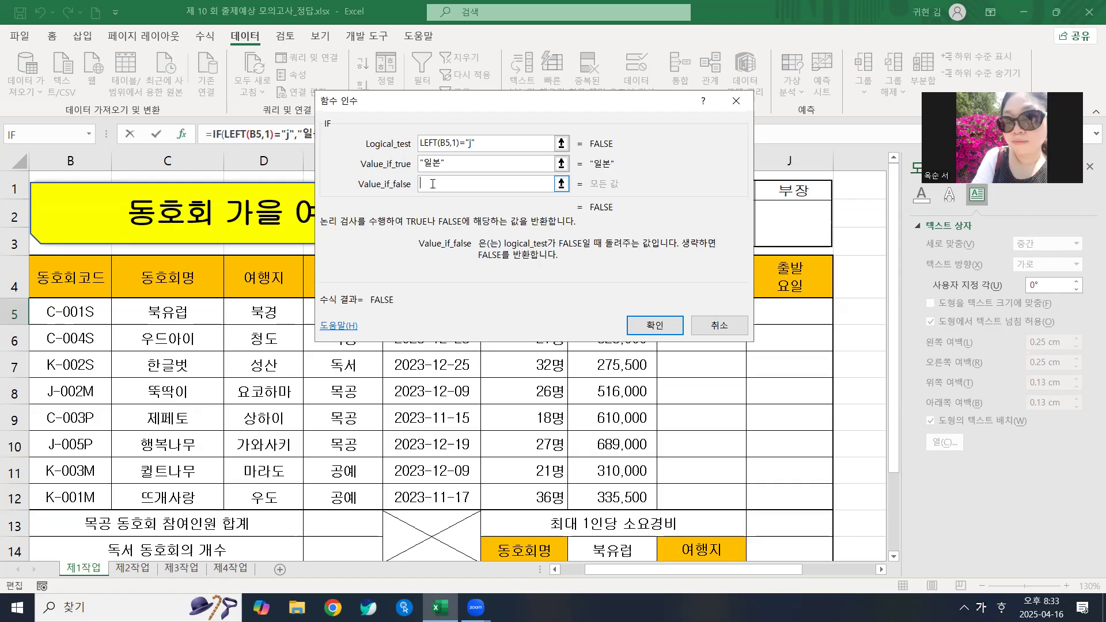
left_click(90, 134)
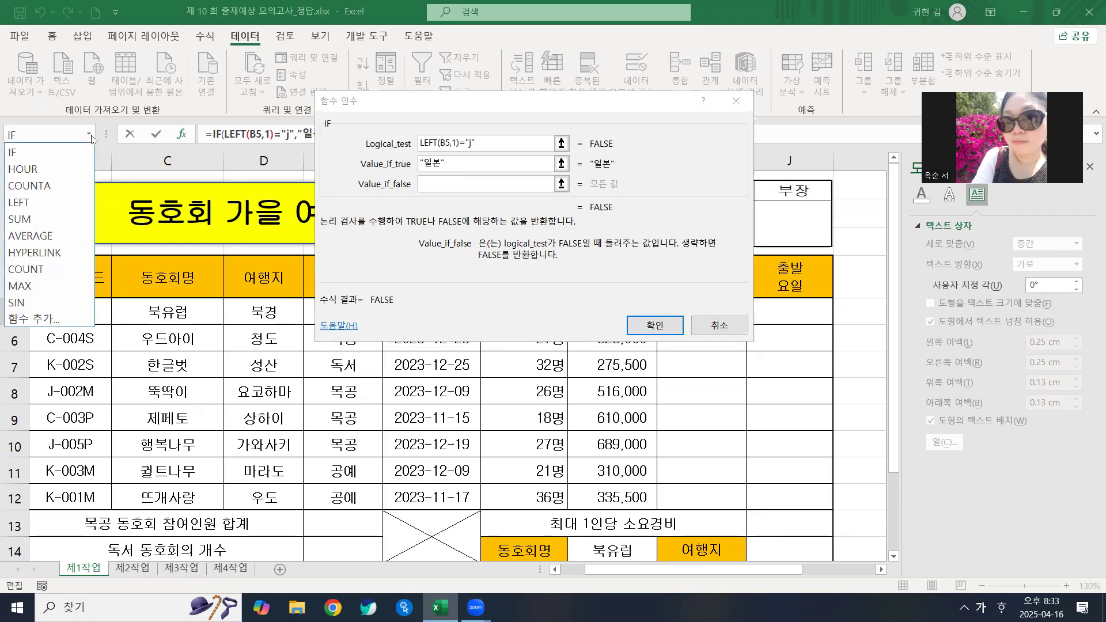
left_click(41, 153)
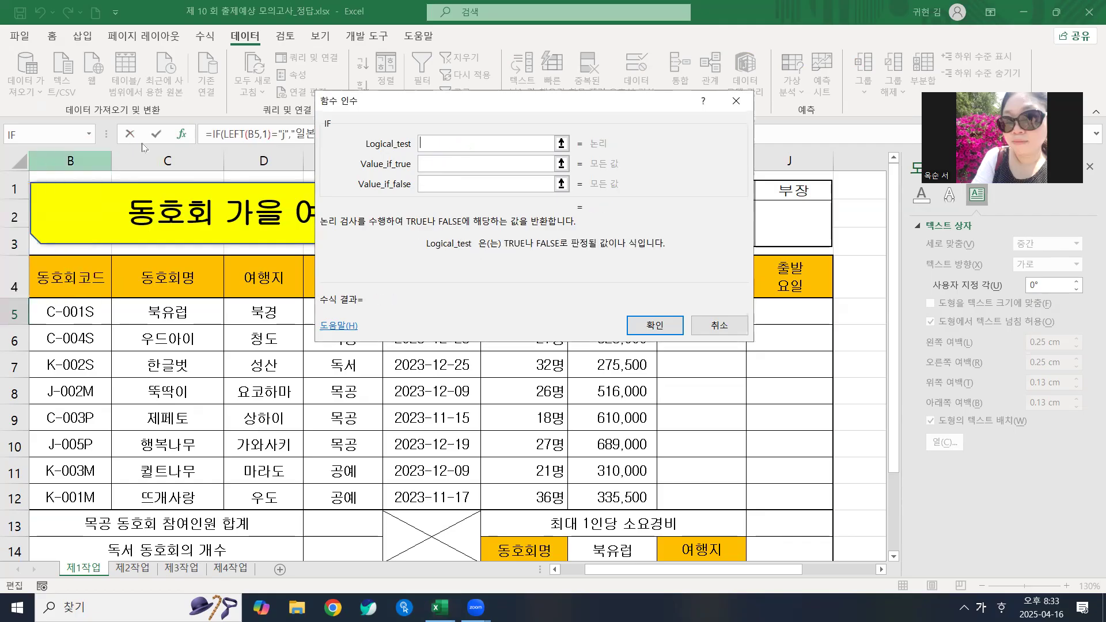
key("ctrl+v")
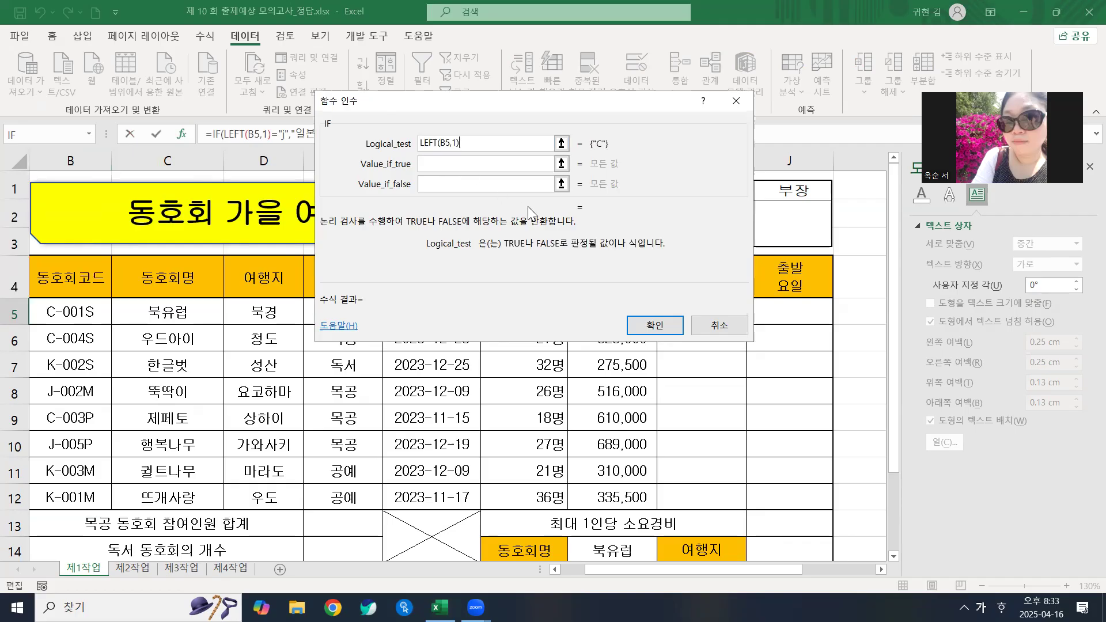
type("=\"")
key("Hangul")
type("c\"")
left_click(1011, 359)
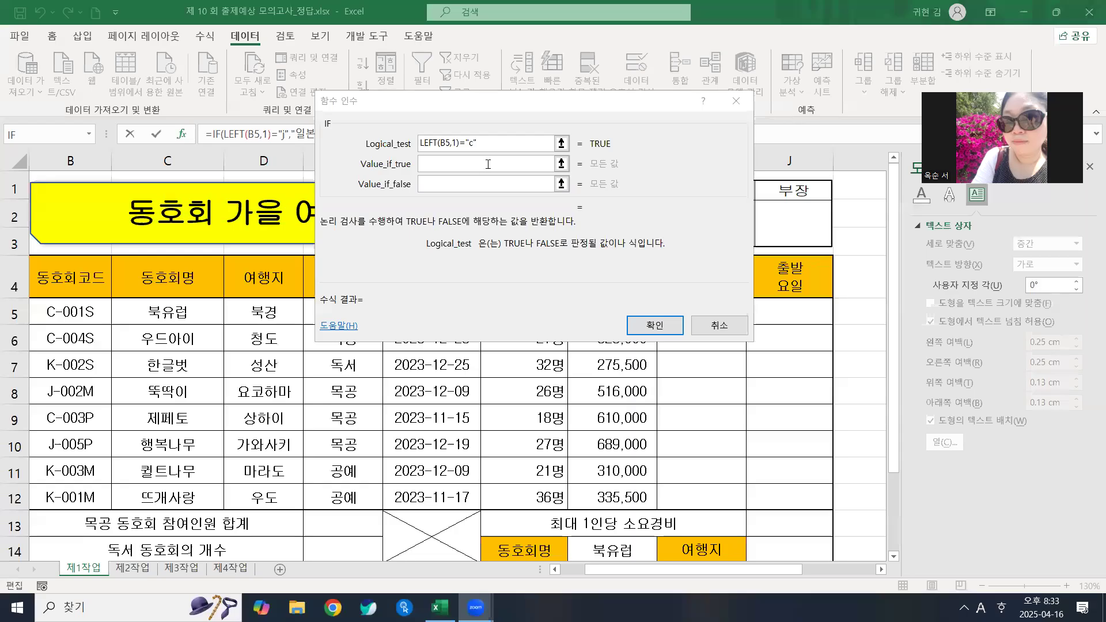
Step: Set the nested IF's value when true to "중국"
left_click(488, 164)
type("\" wb")
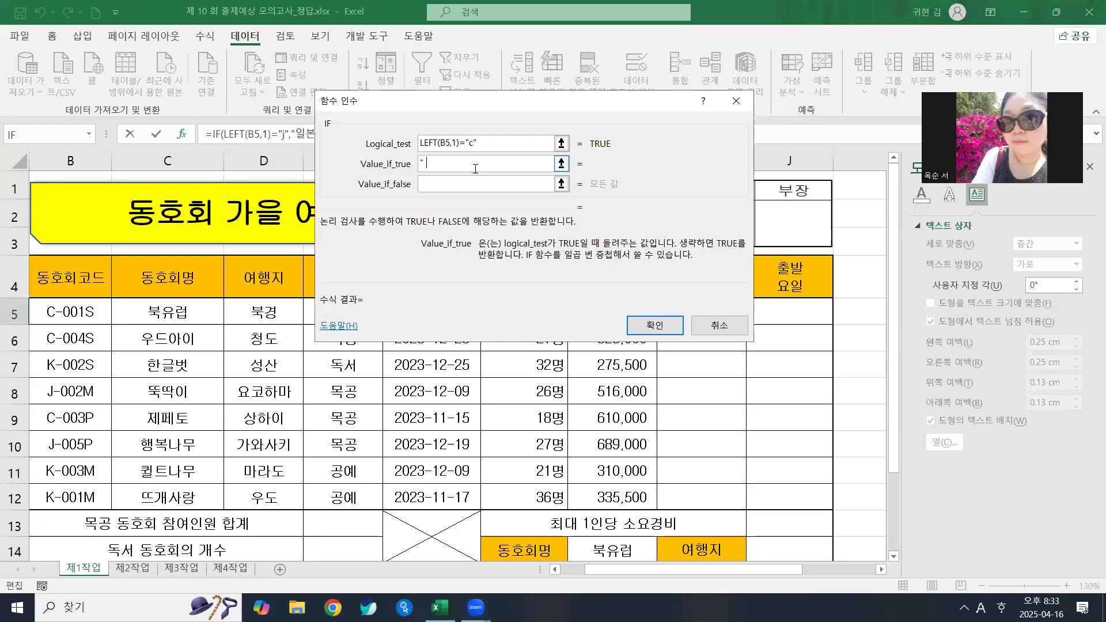
key("BackSpace")
key("BackSpace")
key("BackSpace")
key("Hangul")
type("중국\"")
Step: Set the nested IF's value when false to "한국" and enter the finished formula in I5
left_click(461, 183)
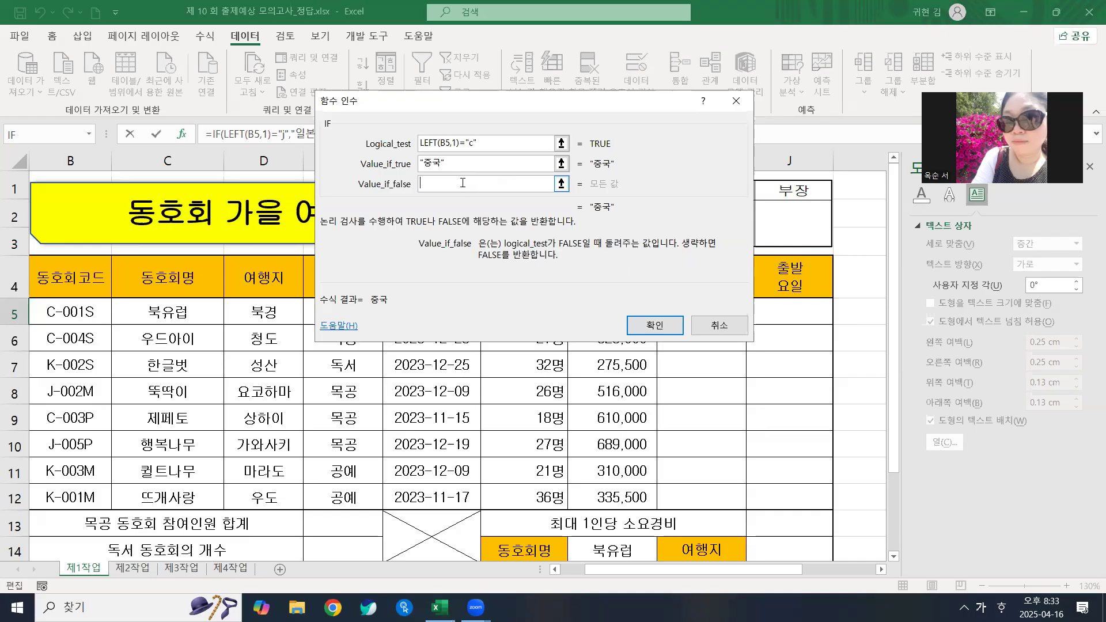
right_click(462, 182)
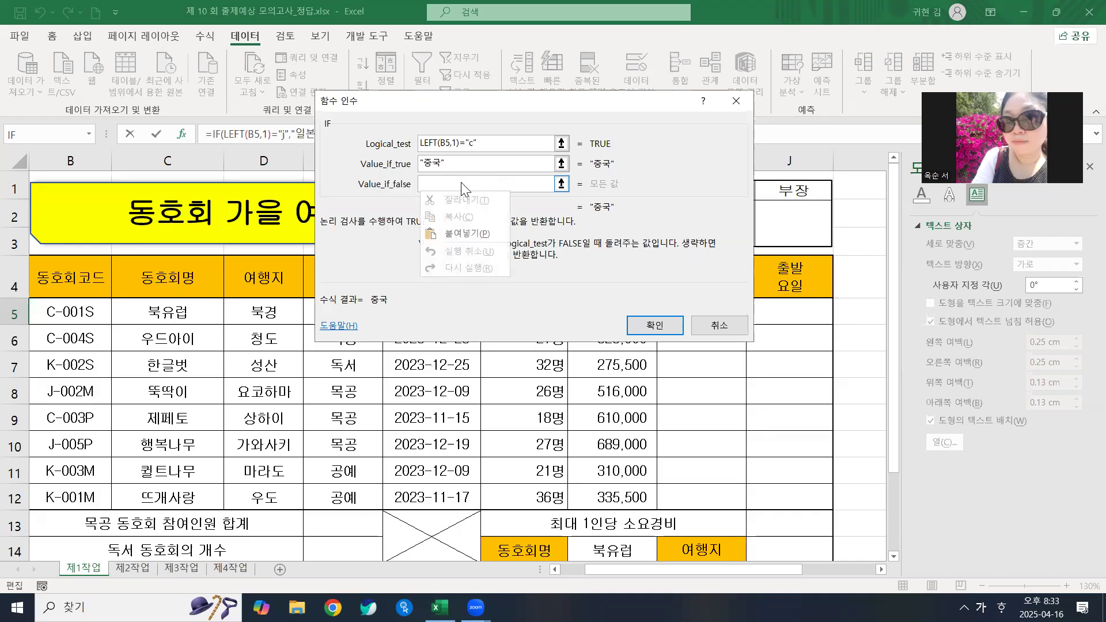
left_click(462, 182)
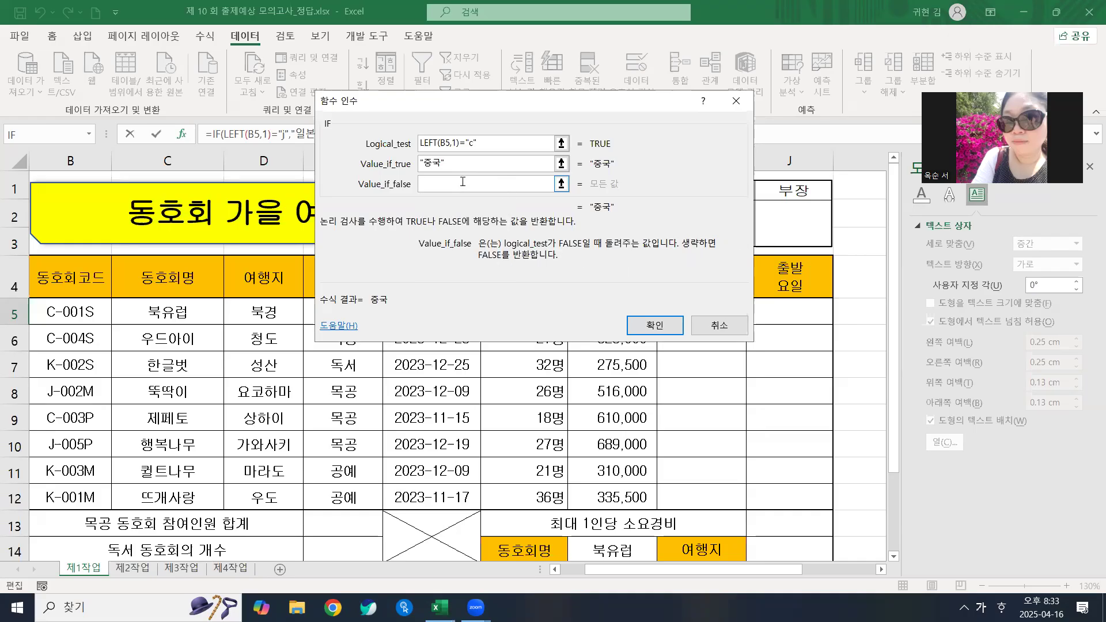
type("\"한구")
type("\"")
key("BackSpace")
type("\"한국")
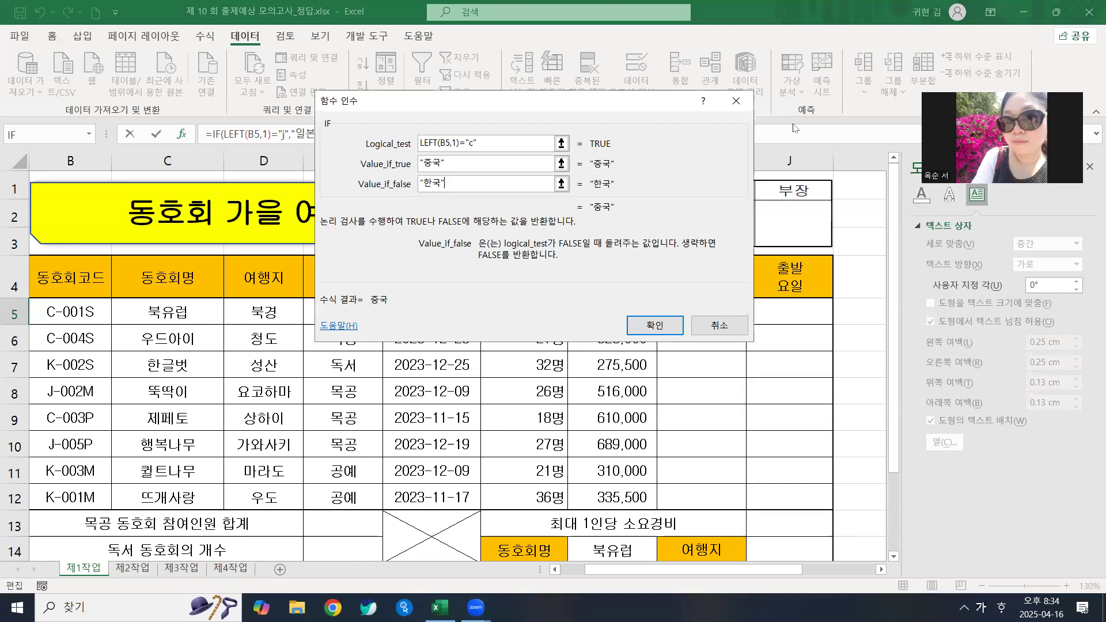
left_click(664, 326)
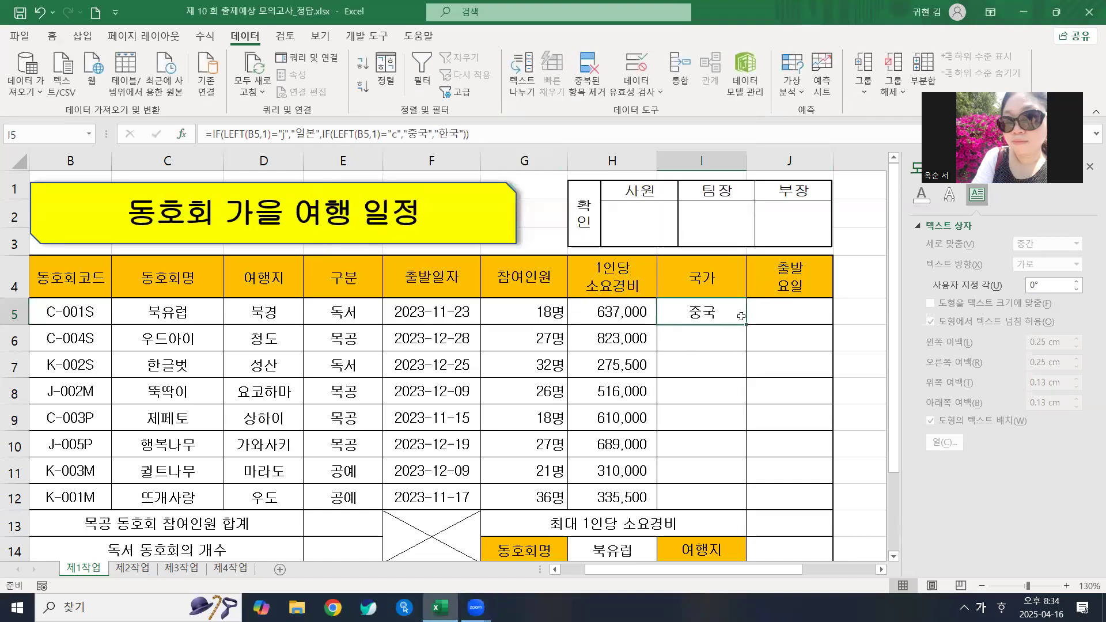
Step: Fill the 국가 formula from I5 down to I12 without copying the formatting
left_click_drag(748, 326, 752, 498)
left_click(759, 520)
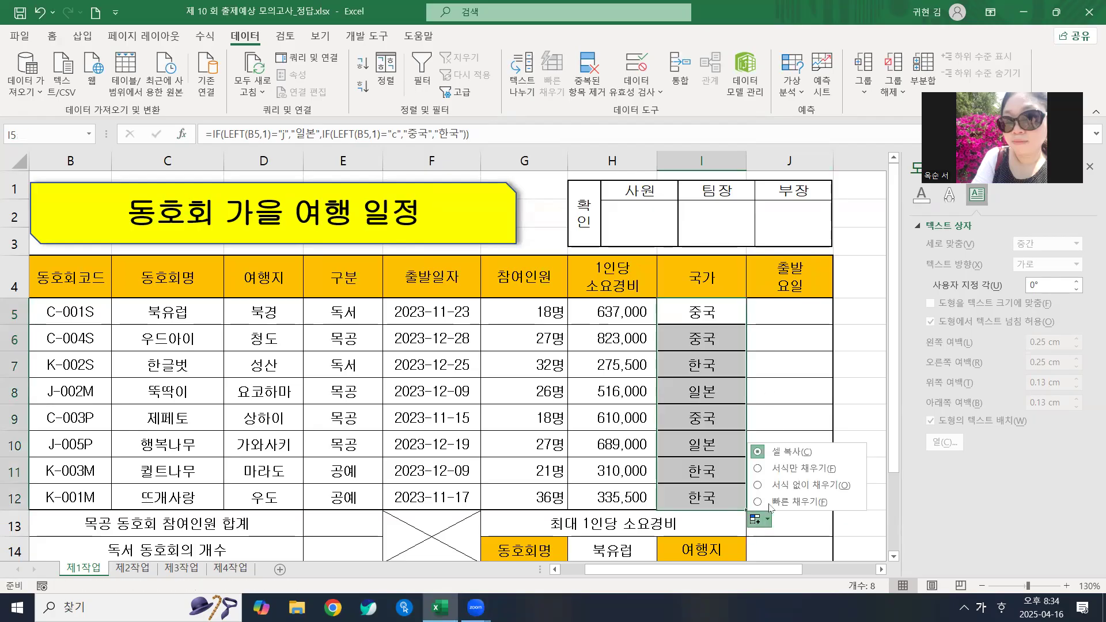
left_click(794, 486)
left_click(753, 351)
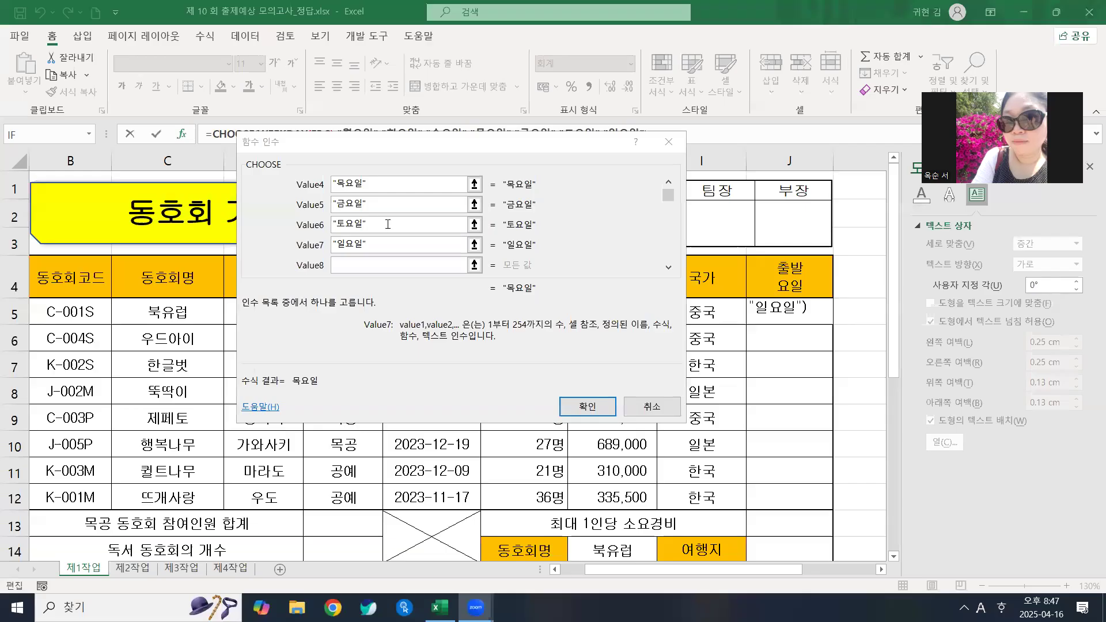
Step: Review the CHOOSE arguments, WEEKDAY(F5,2) with "월요일" through "일요일", and enter the formula in J5
left_click(388, 224)
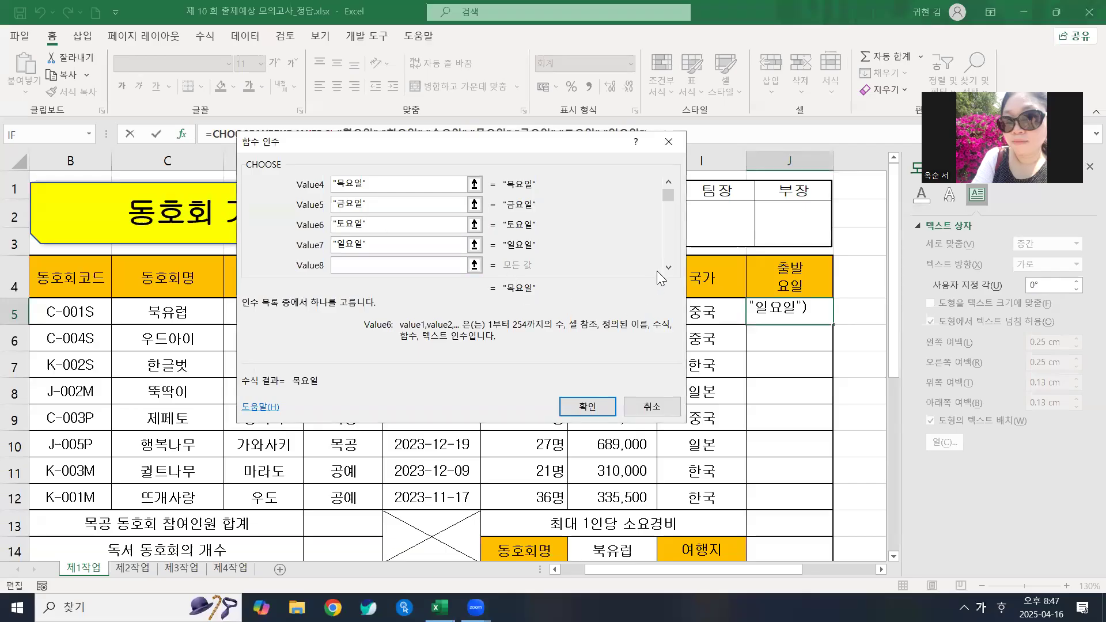
left_click(669, 182)
left_click(668, 182)
left_click(669, 182)
left_click(668, 182)
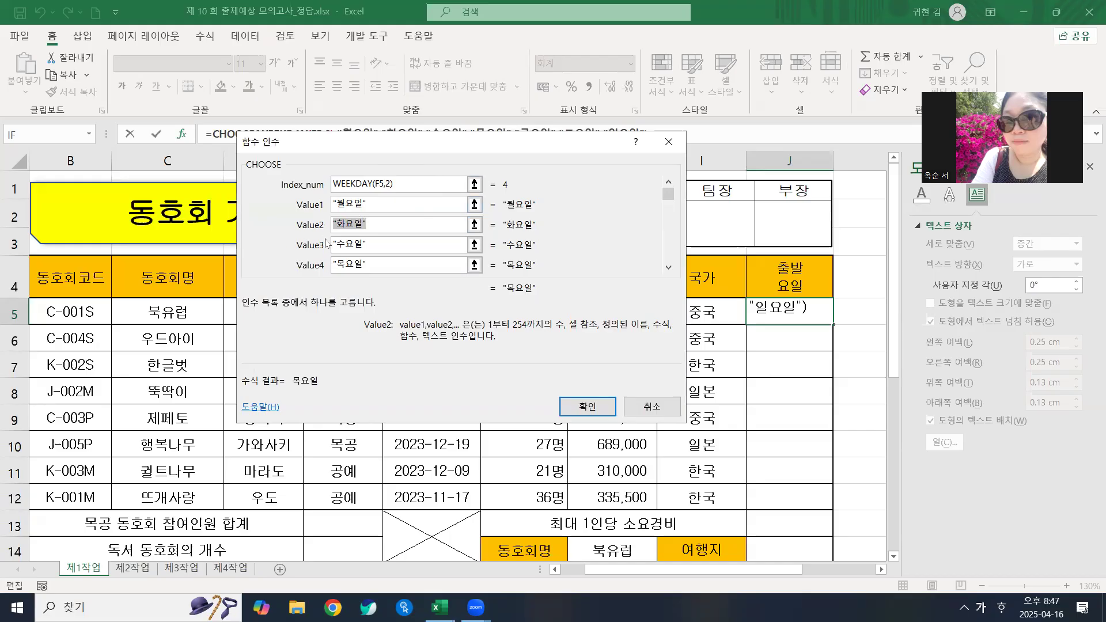
scroll(475, 230, "down", 2)
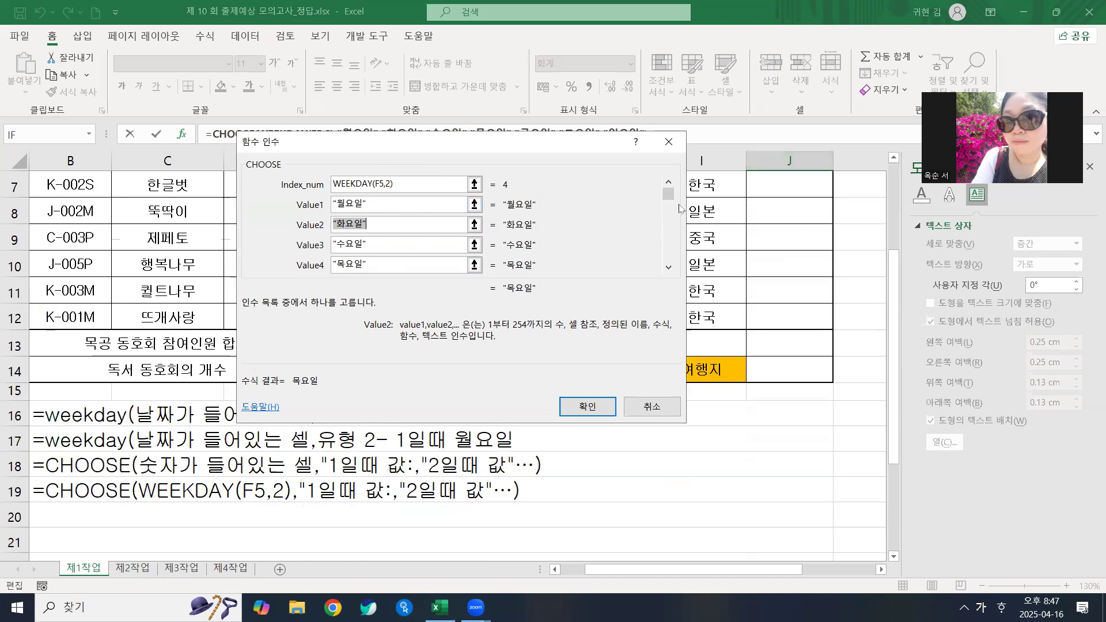
left_click_drag(669, 196, 668, 253)
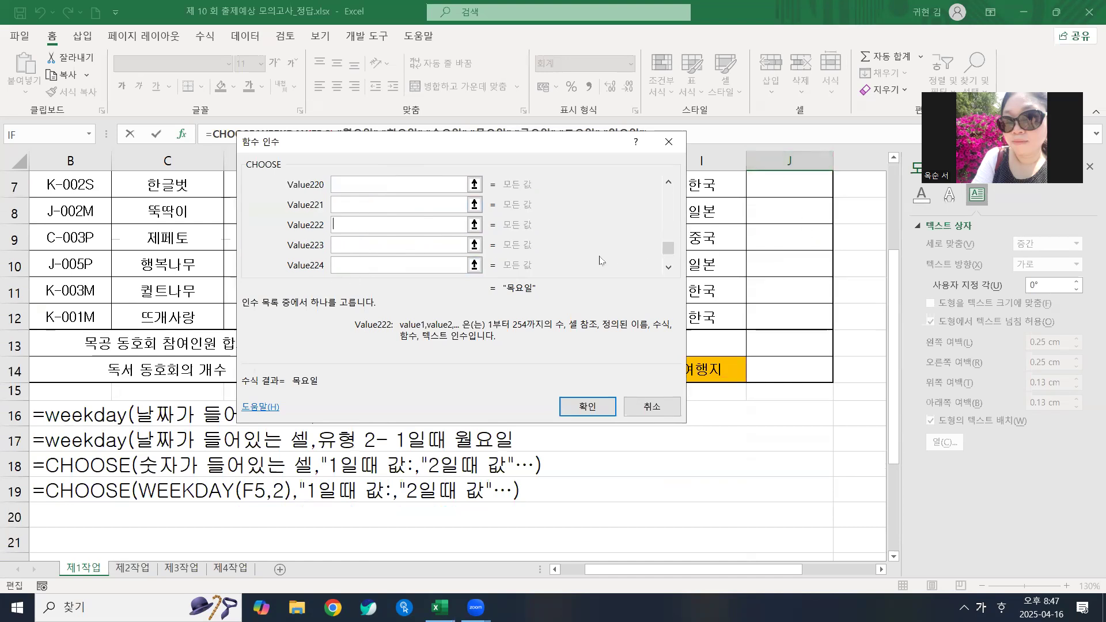
left_click(668, 183)
left_click(668, 183)
left_click(669, 183)
left_click(668, 183)
left_click(668, 183)
left_click(669, 183)
left_click(667, 183)
left_click(667, 183)
left_click(666, 182)
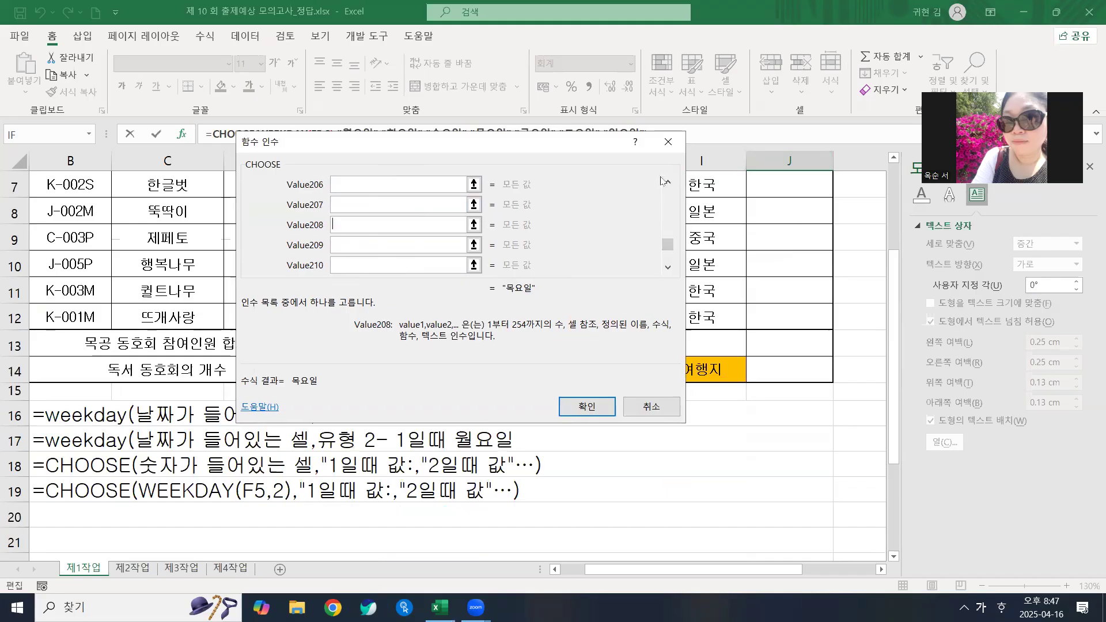
left_click(603, 410)
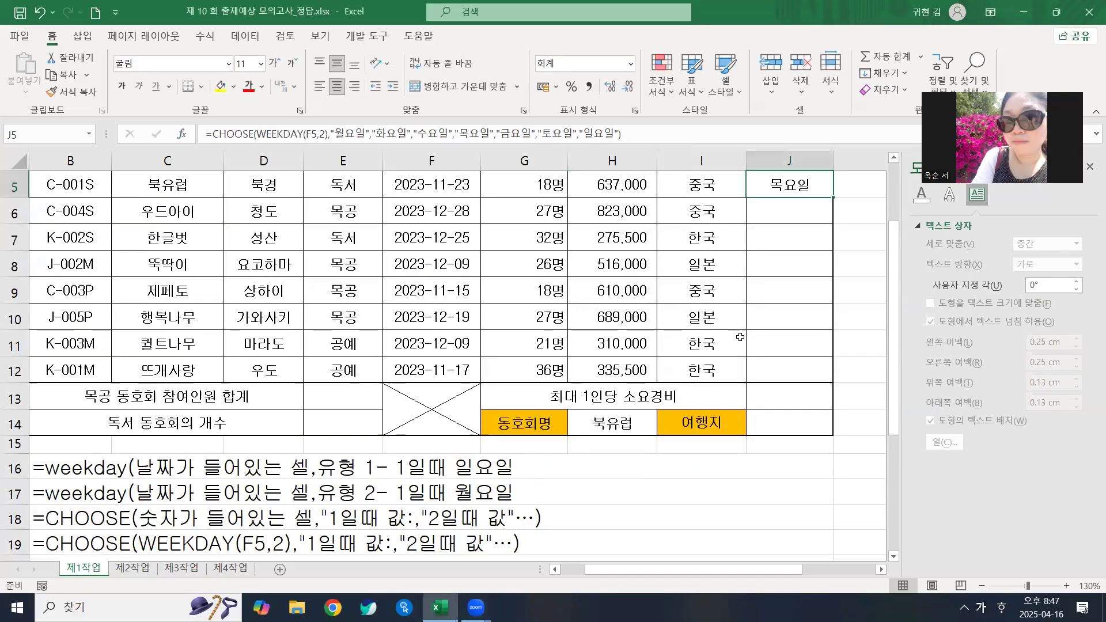
Step: Look over the CHOOSE syntax notes in rows 18 and 19 below the table
scroll(605, 412, "up", 2)
scroll(613, 359, "down", 3)
left_click(181, 401)
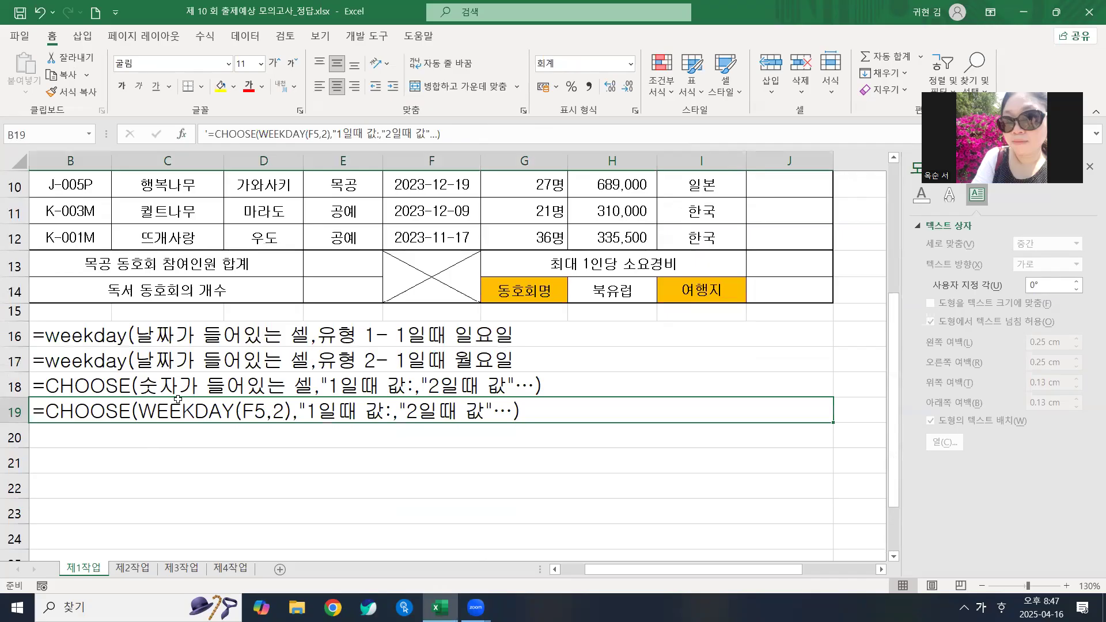
left_click(152, 390)
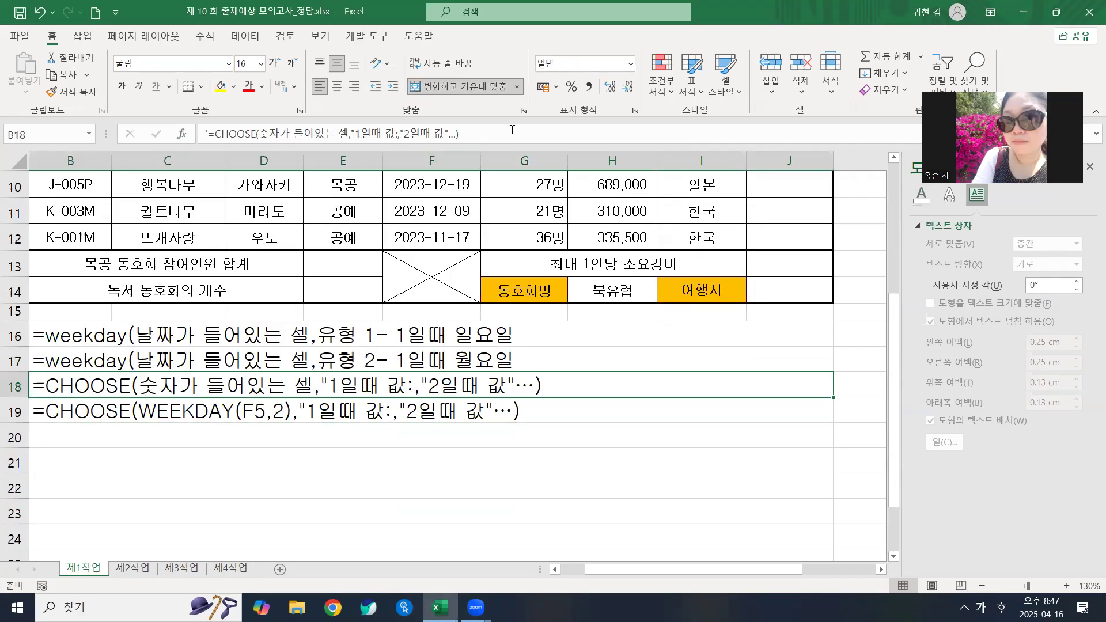
left_click_drag(508, 133, 214, 133)
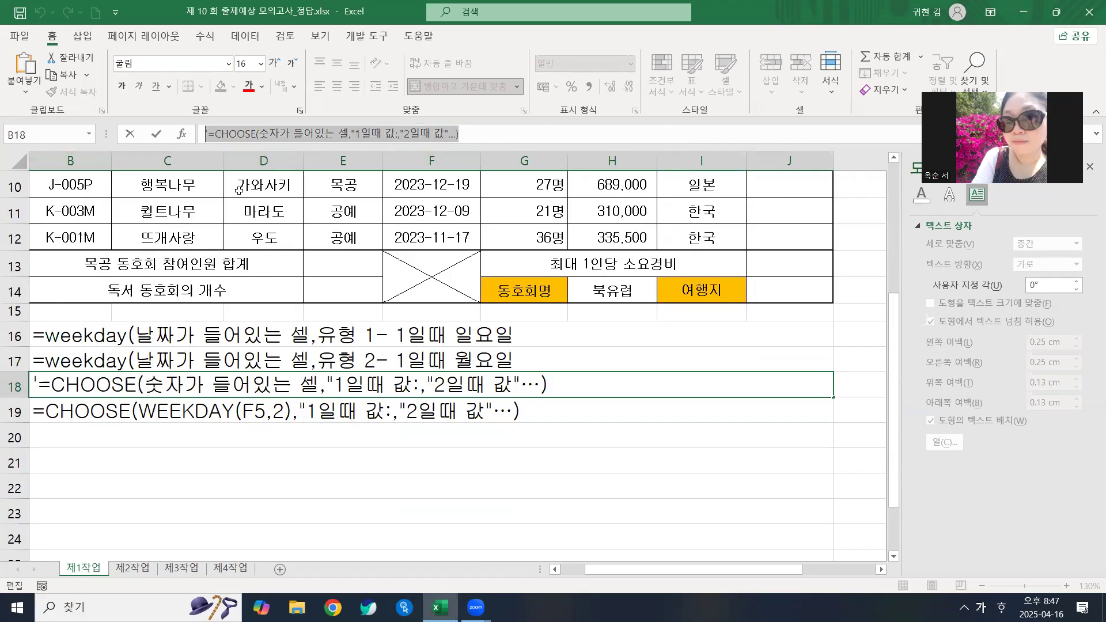
key("Delete")
key("ctrl+z")
Step: Try to copy the CHOOSE formula from J5 into row 20 as a note
scroll(708, 318, "up", 3)
left_click(789, 312)
left_click_drag(662, 134, 206, 134)
key("ctrl+c")
scroll(293, 316, "down", 5)
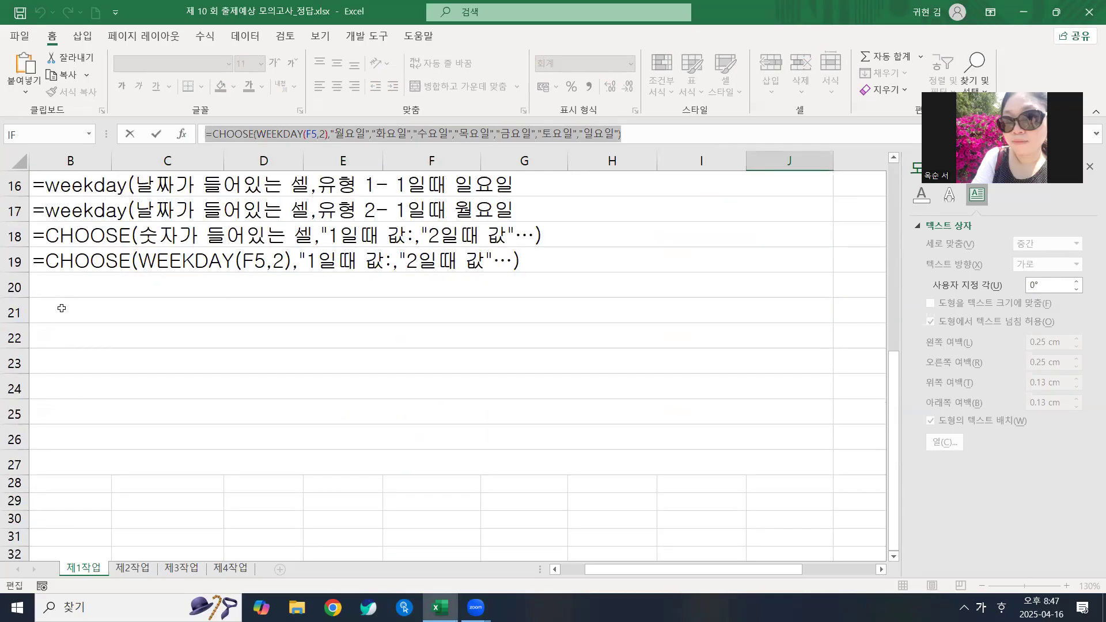
left_click(103, 281)
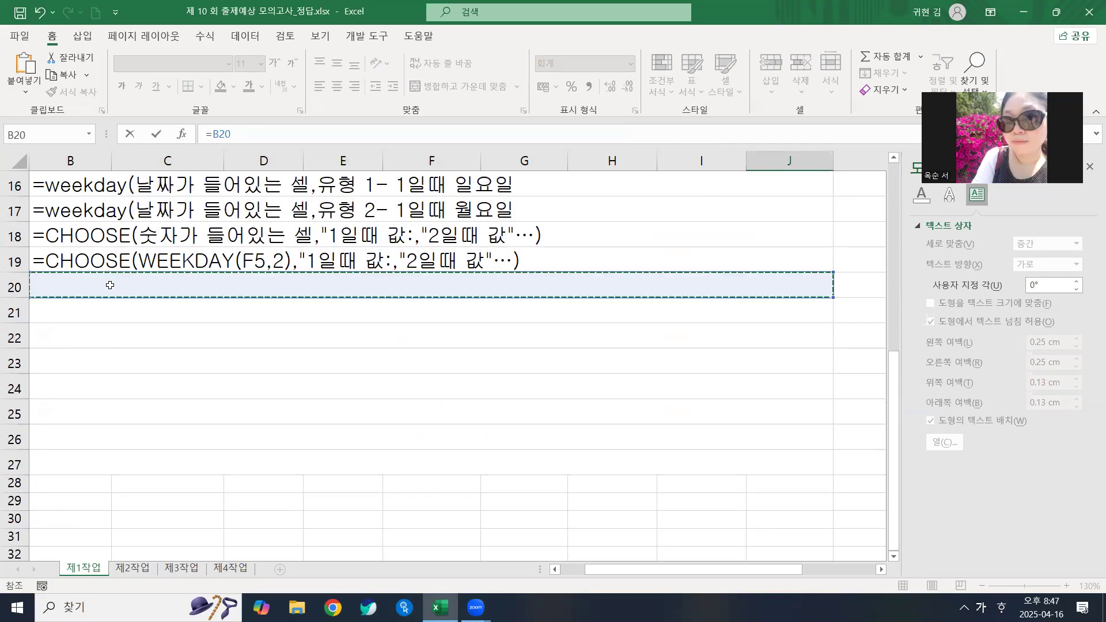
scroll(110, 285, "up", 5)
key("ctrl+v")
scroll(311, 268, "down", 1)
scroll(311, 268, "up", 1)
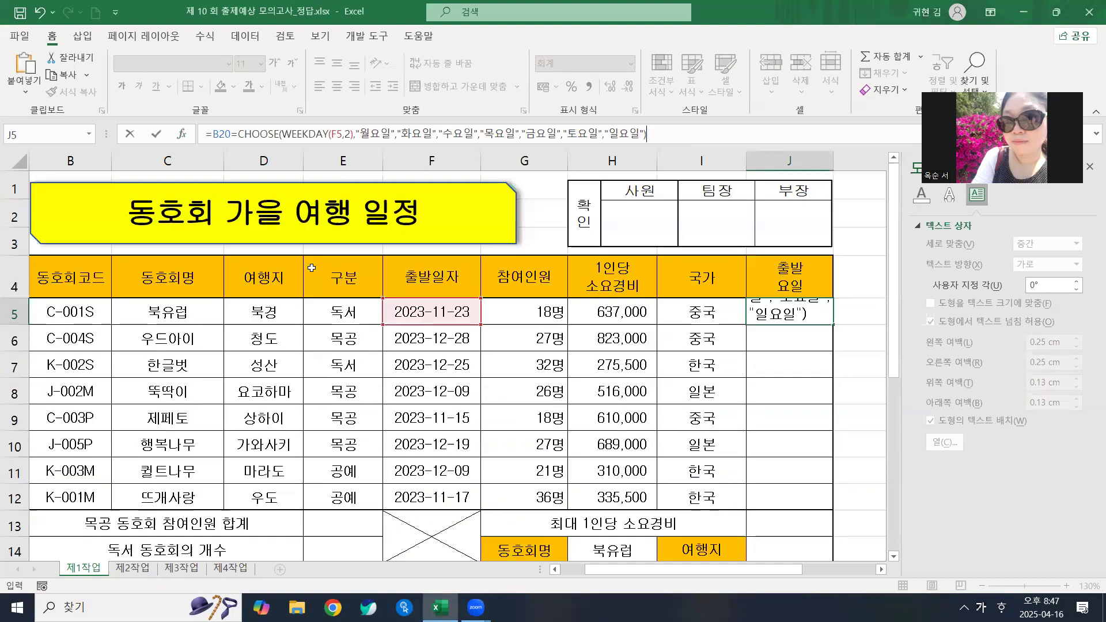
scroll(594, 198, "down", 5)
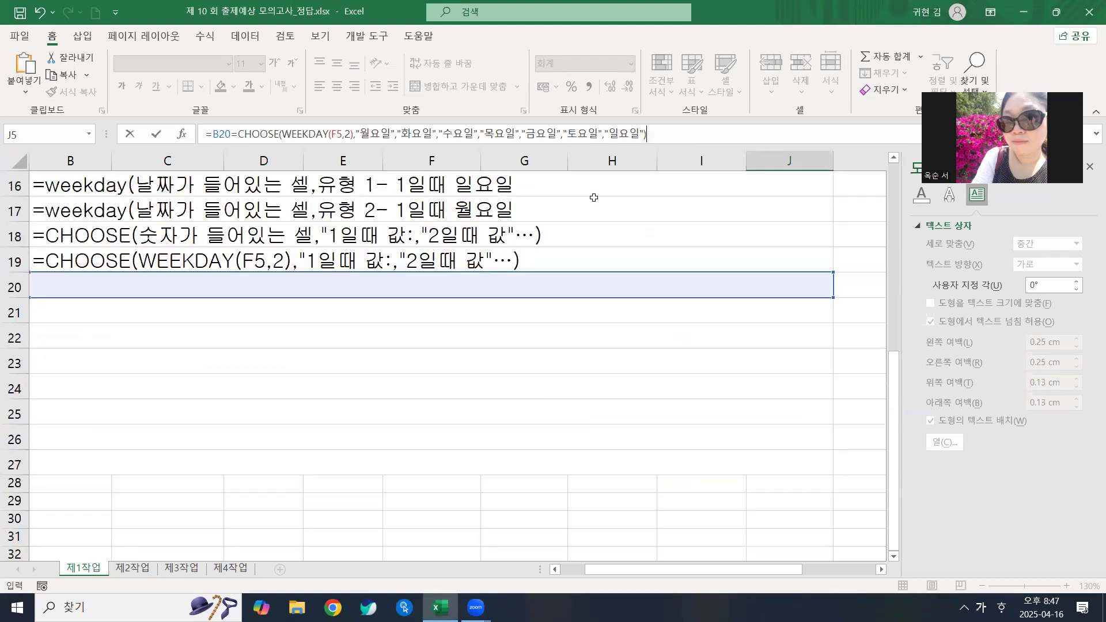
scroll(594, 197, "up", 4)
left_click_drag(647, 134, 35, 190)
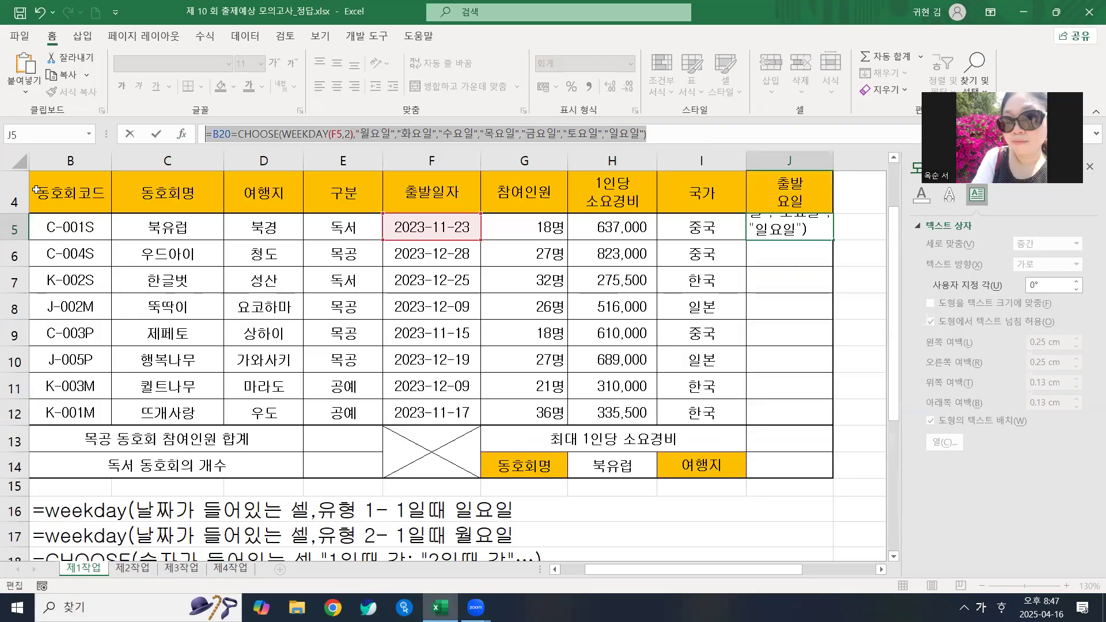
Step: Remove the stray B20 reference from the J5 formula so it starts with =CHOOSE(WEEKDAY(F5,2)
key("ctrl+z")
key("ctrl+v")
left_click(231, 134)
key("BackSpace")
key("BackSpace")
key("BackSpace")
key("BackSpace")
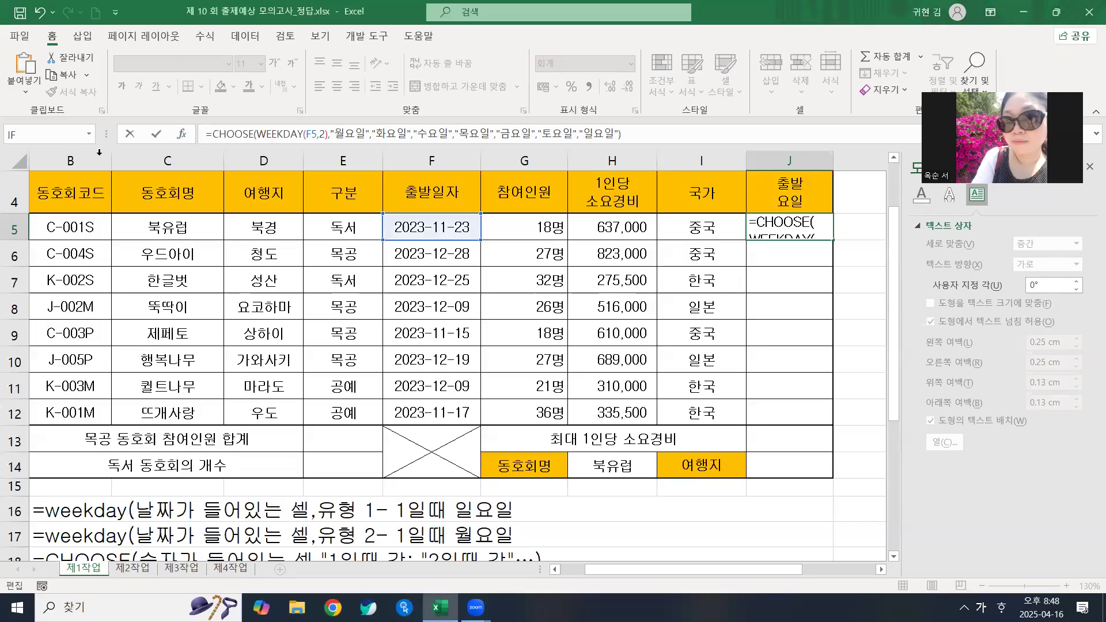
Step: Copy the full CHOOSE formula text from J5 into B20 as a note and widen column J
left_click_drag(207, 134, 762, 105)
key("ctrl+c")
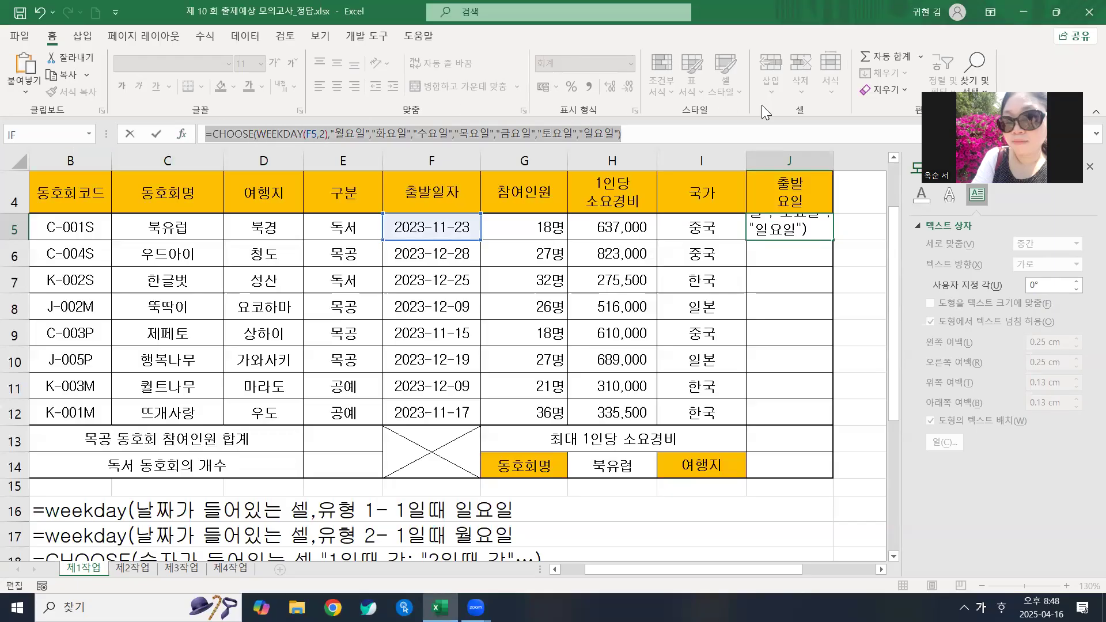
key("ctrl+Return")
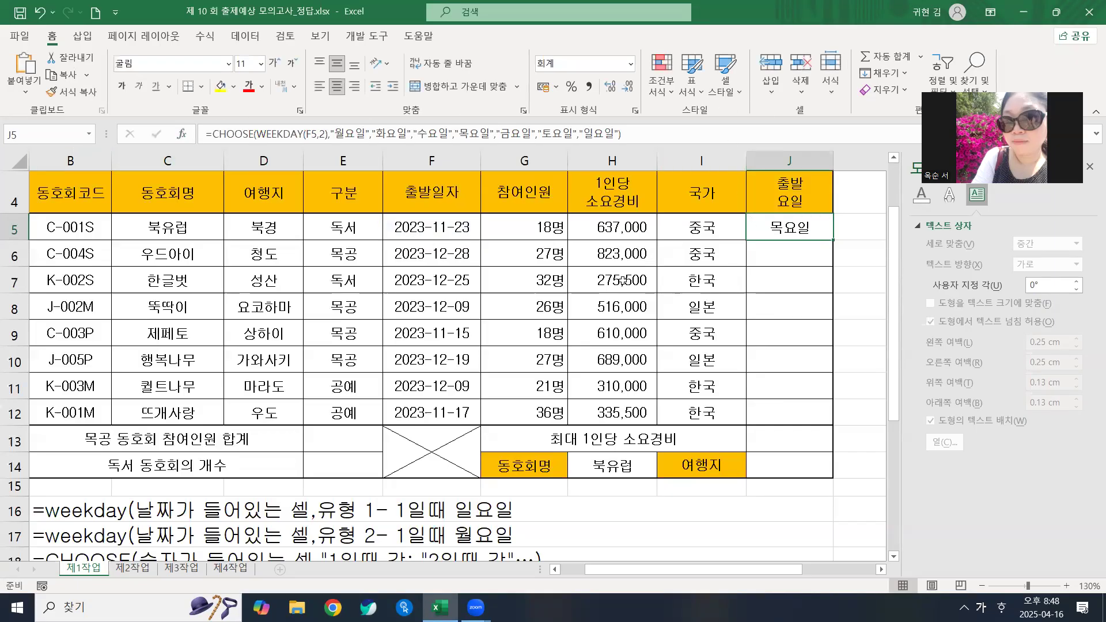
scroll(622, 281, "down", 4)
double_click(176, 293)
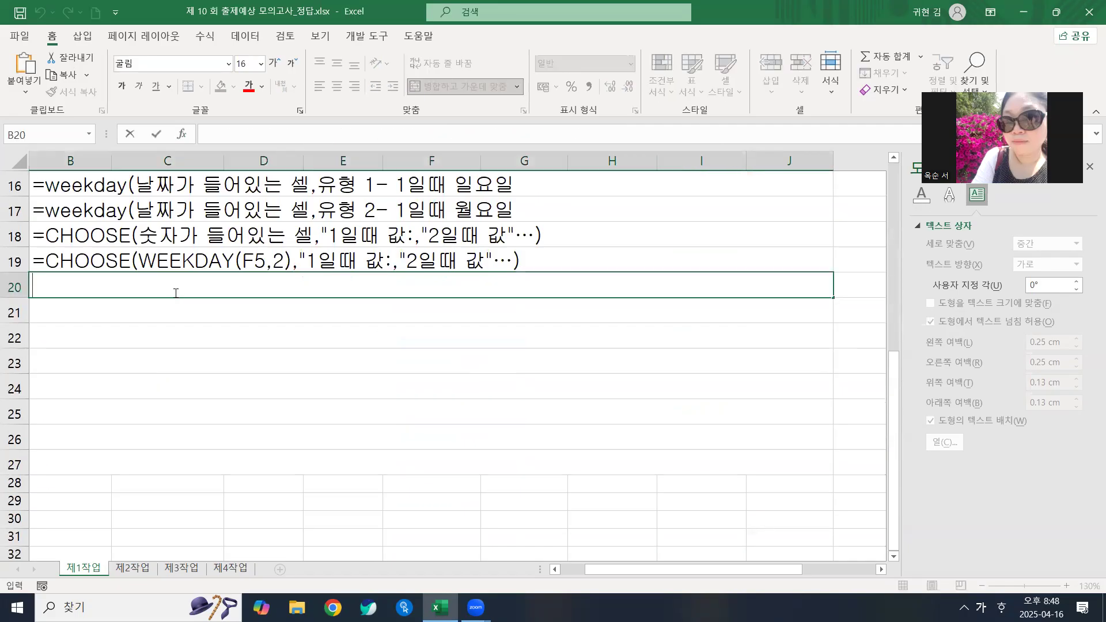
key("ctrl+v")
key("Return")
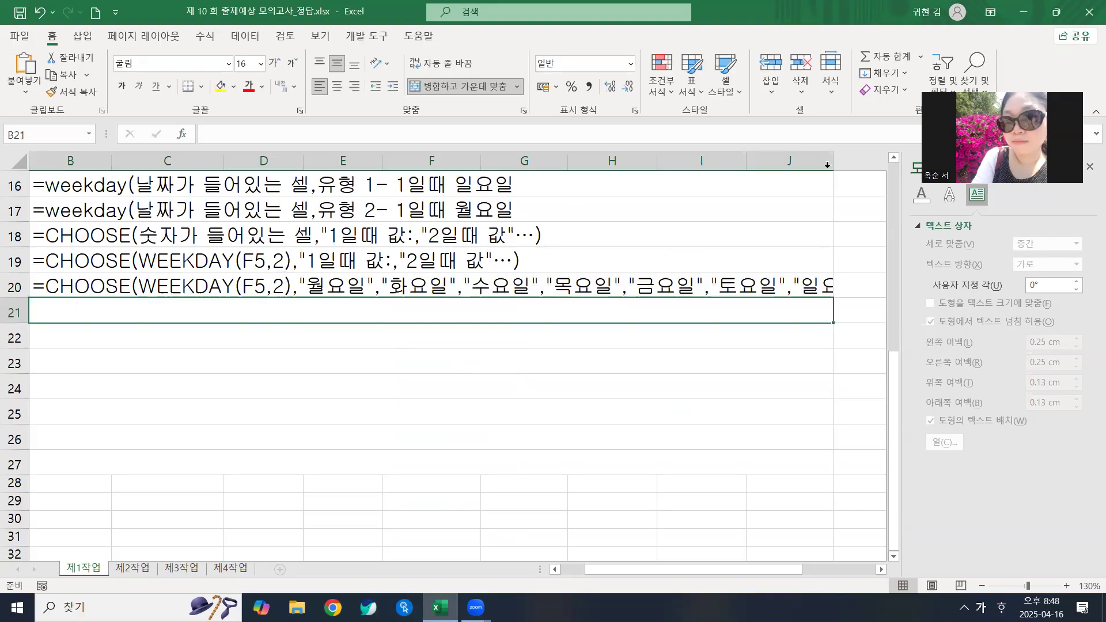
left_click_drag(834, 161, 882, 161)
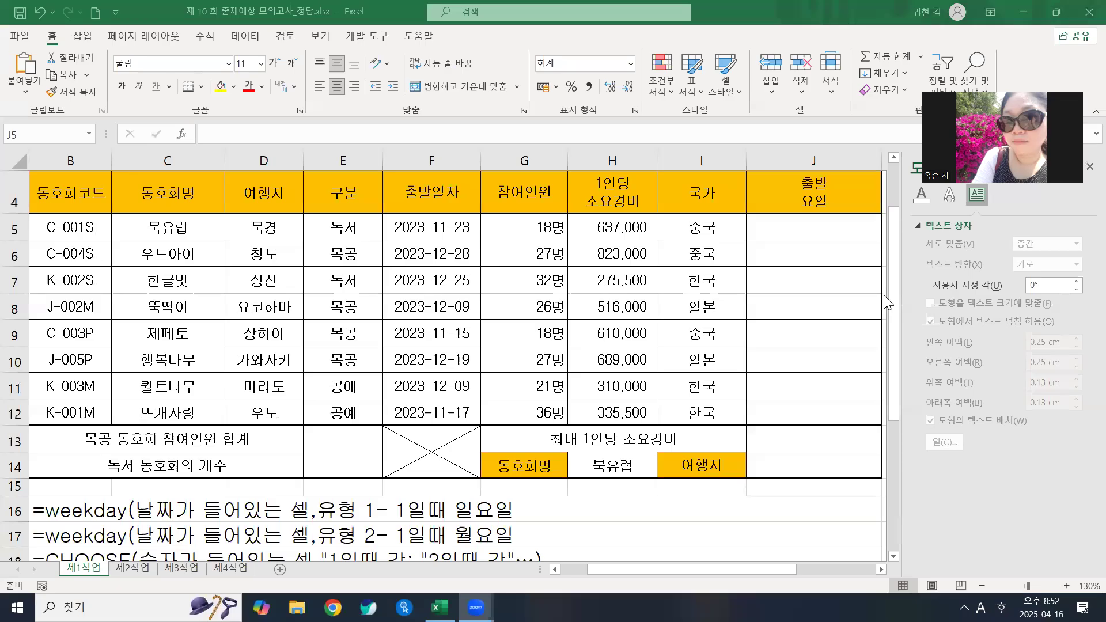
Step: Enter a WEEKDAY function in J5 with F5 as the serial number and 2 as the return type
left_click(807, 224)
type("=WEE")
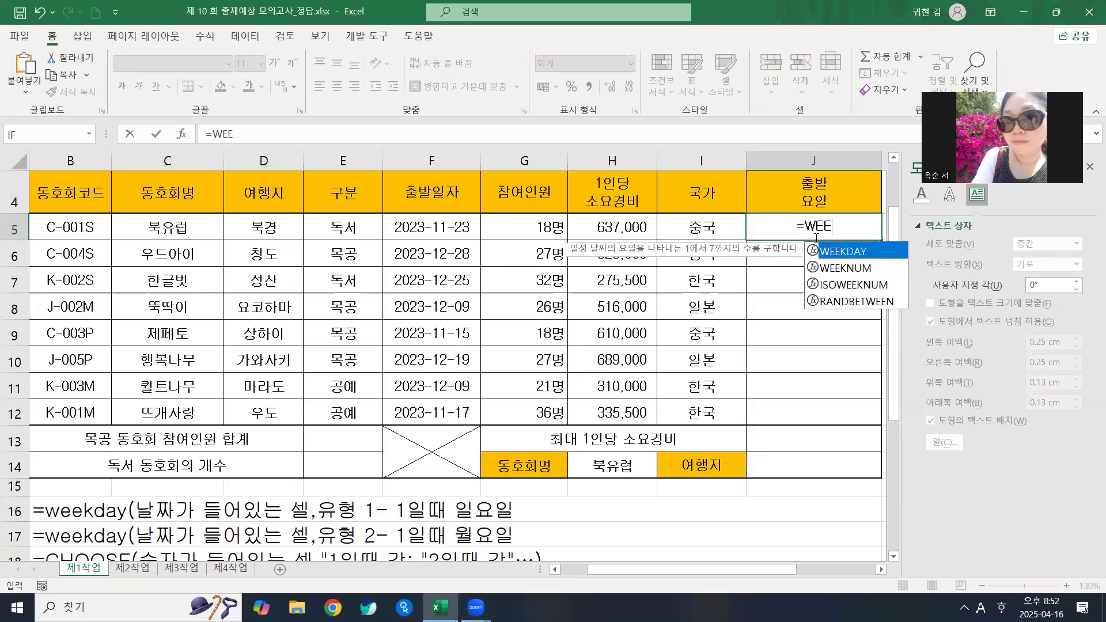
key("Tab")
left_click(183, 136)
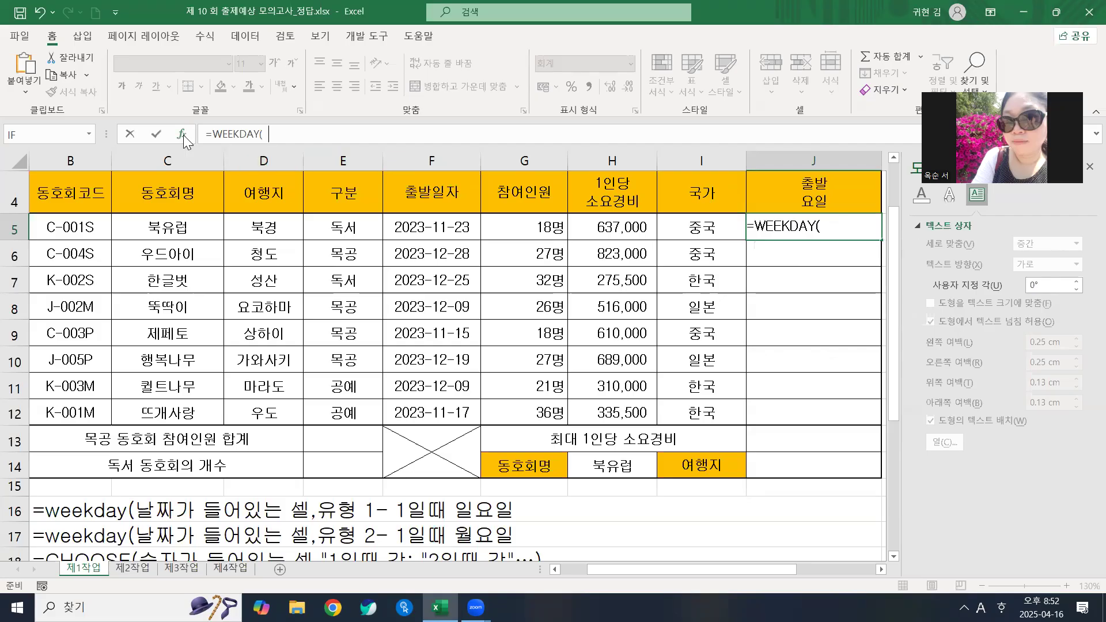
left_click_drag(534, 177, 826, 260)
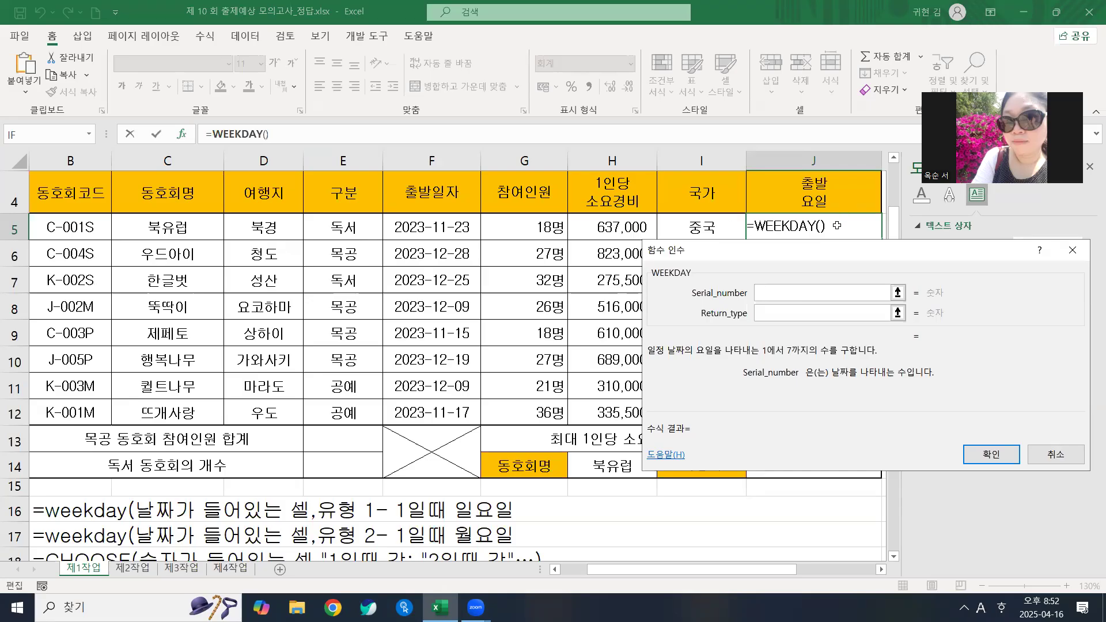
left_click(462, 227)
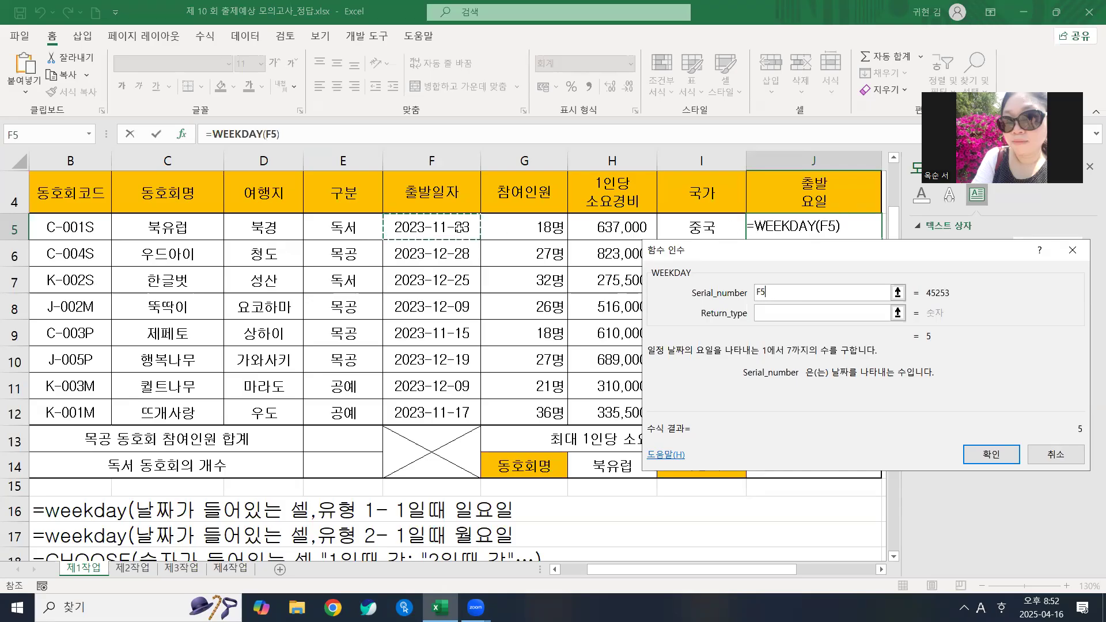
left_click(777, 315)
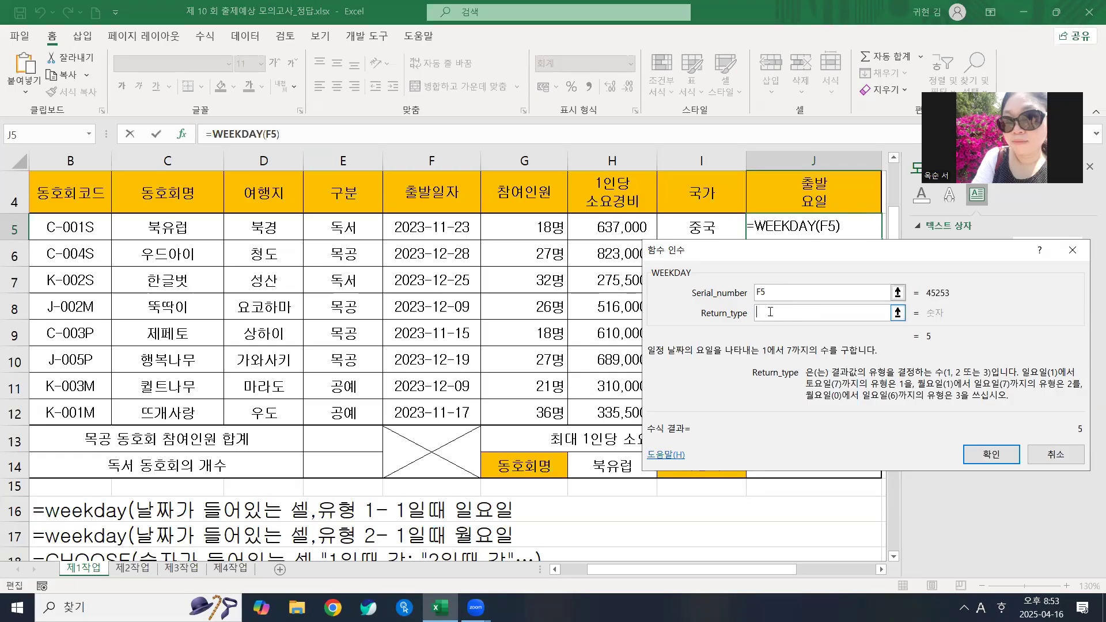
type("2")
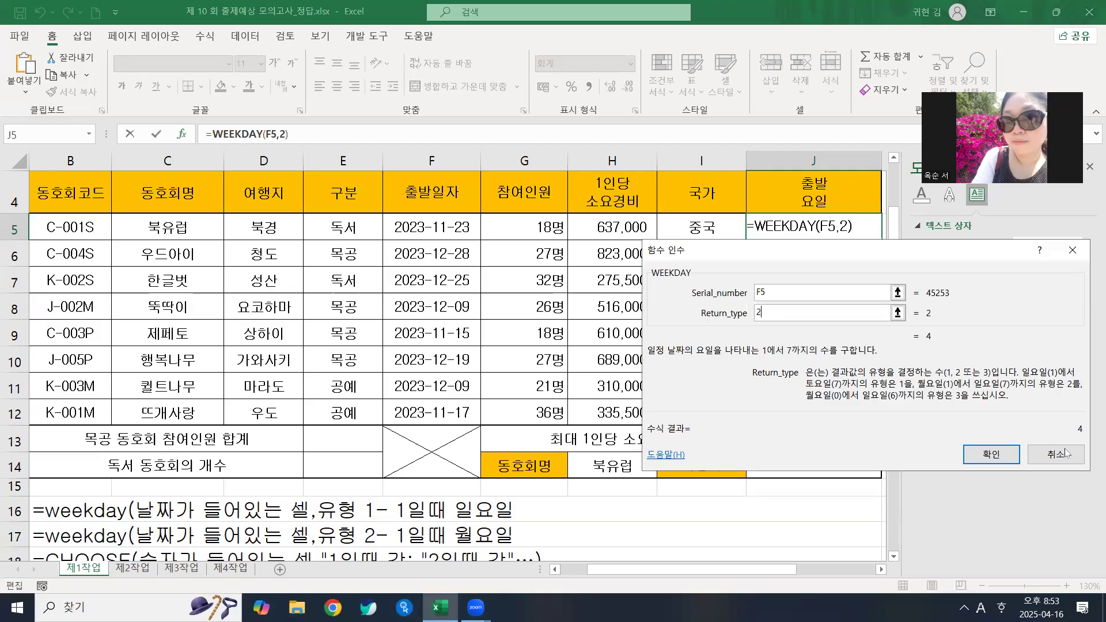
left_click(989, 456)
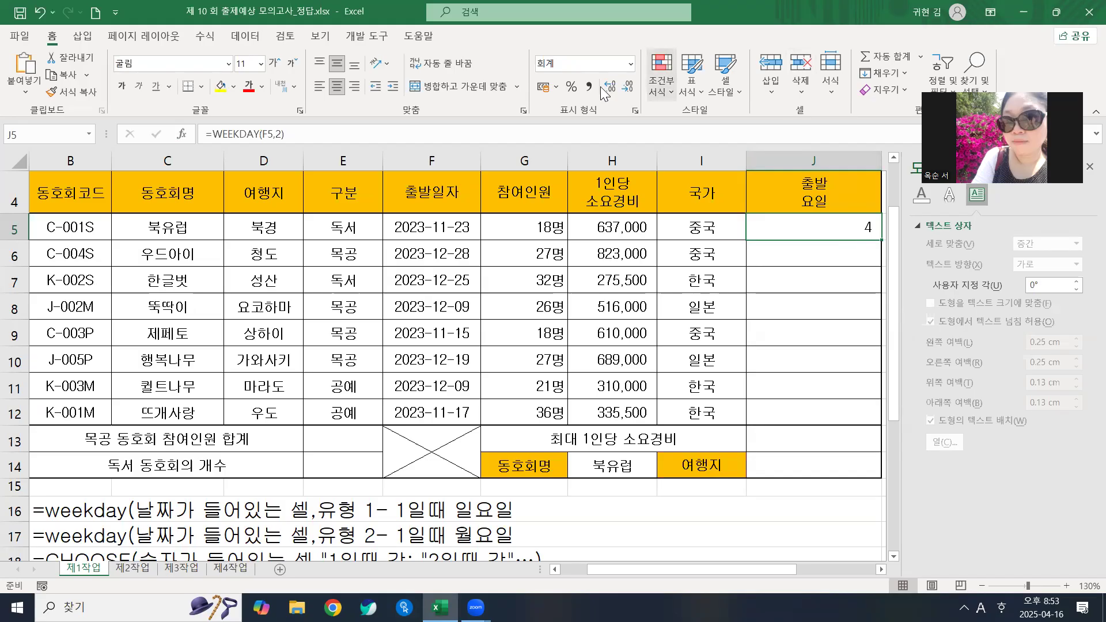
Step: Wrap the WEEKDAY(F5,2) formula in J5 in a CHOOSE function and open the CHOOSE arguments
left_click(215, 134)
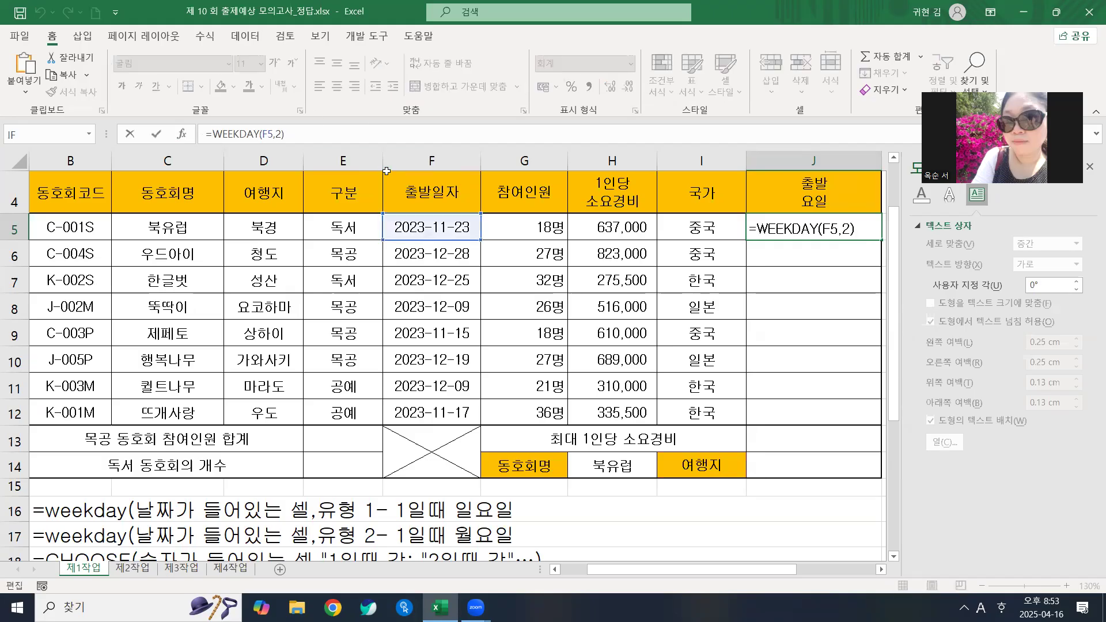
type("CHOOSE")
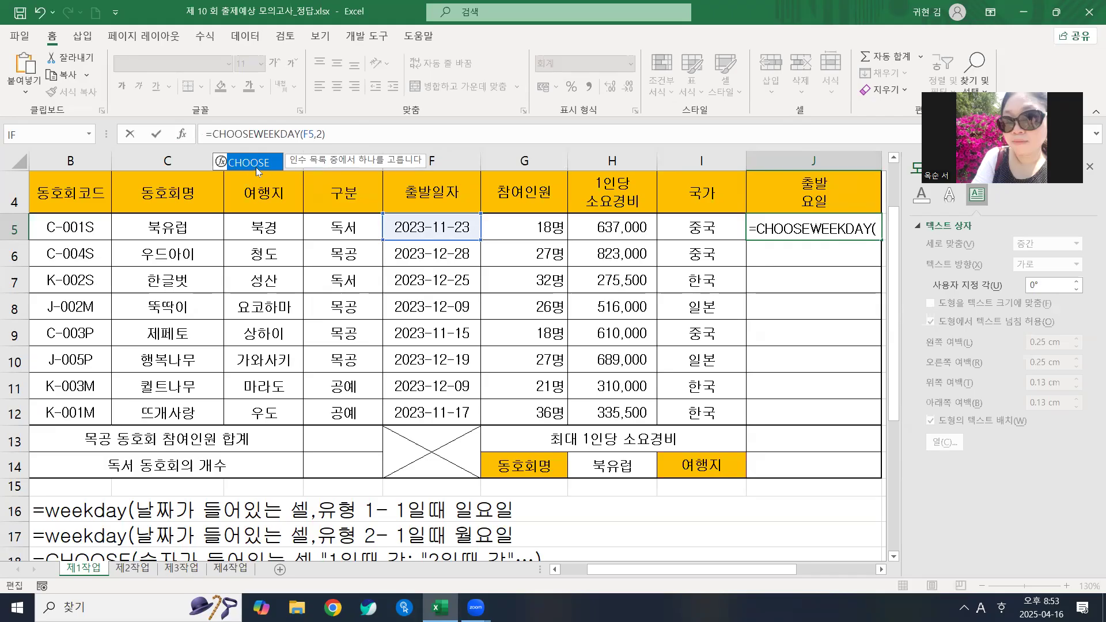
type("(")
left_click(236, 136)
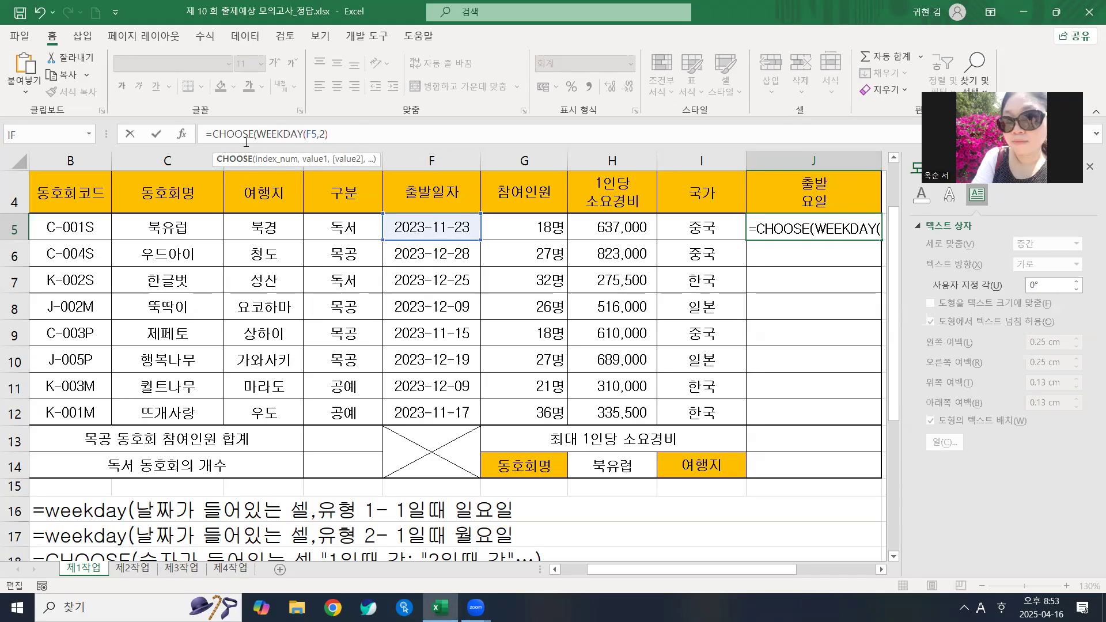
left_click(183, 132)
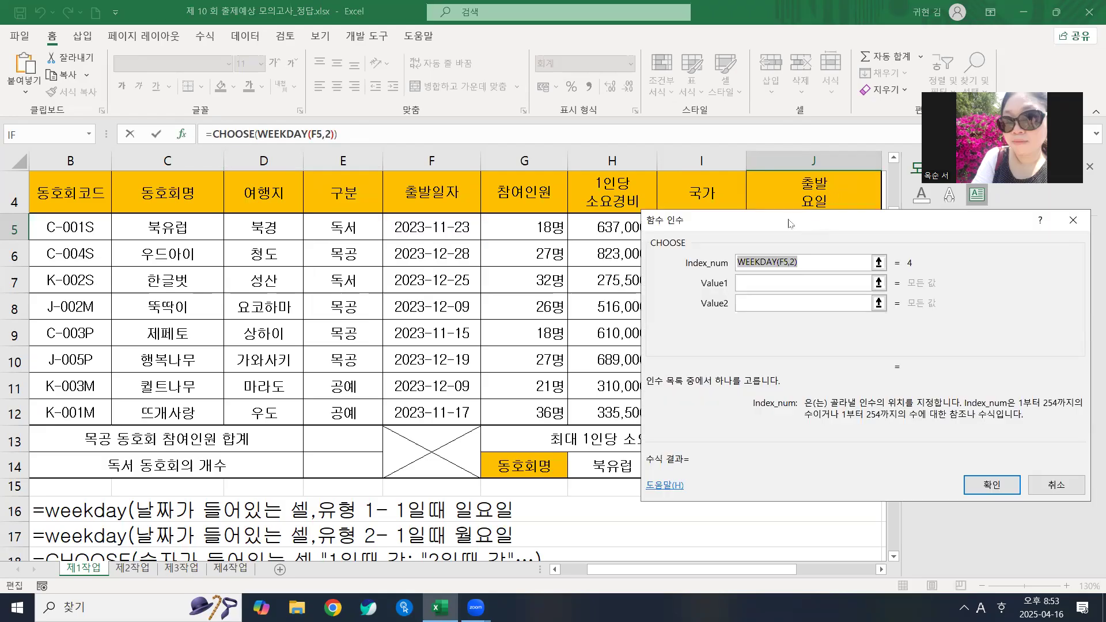
left_click_drag(790, 223, 458, 144)
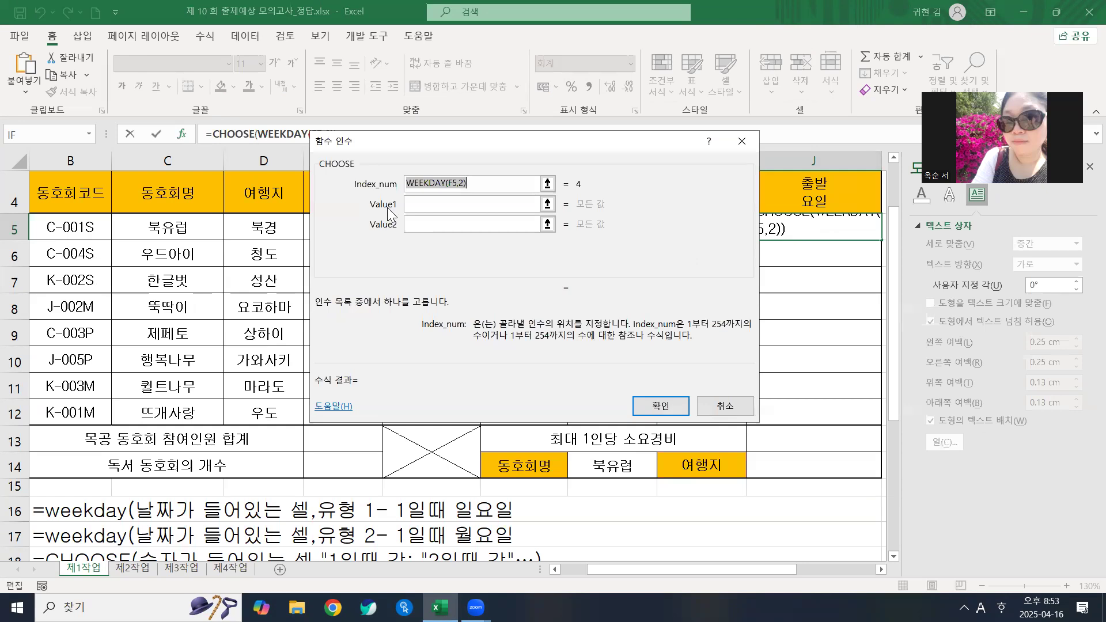
Step: Set the CHOOSE arguments Value1 to "월요일" and Value2 to "화요일"
left_click(422, 208)
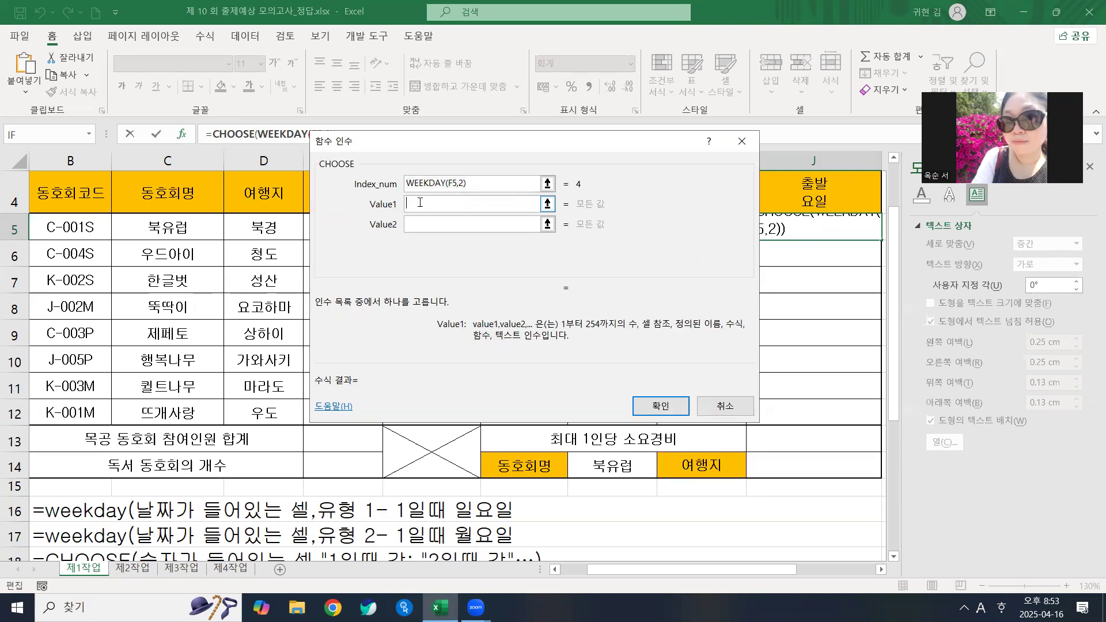
type("\"dn")
key("BackSpace")
key("BackSpace")
key("Hangul")
type("ㅇ월요일\"")
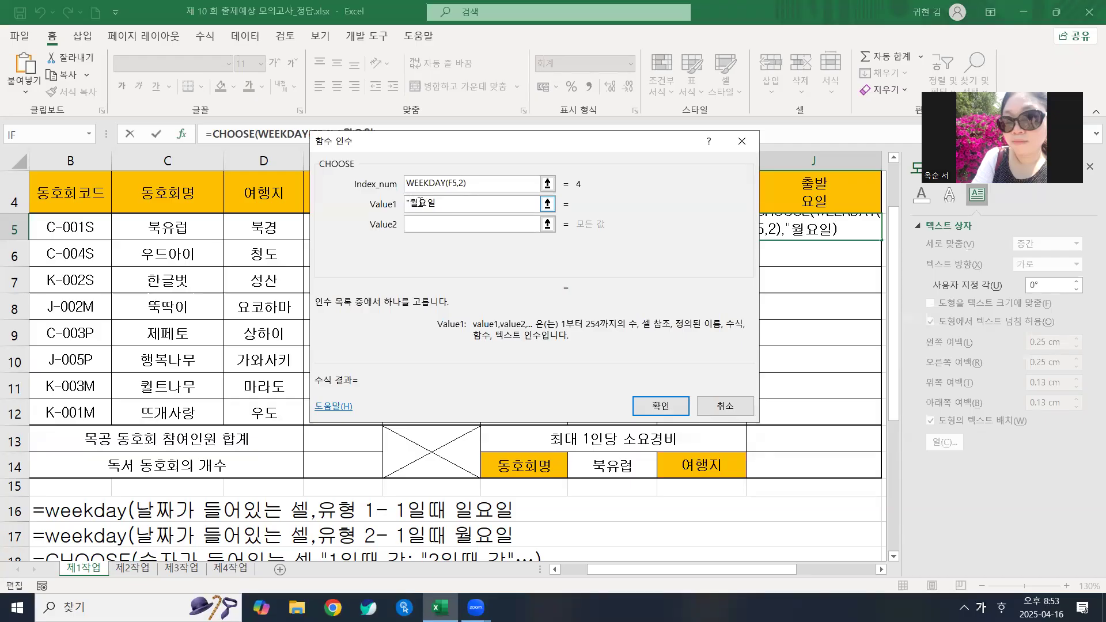
left_click(416, 225)
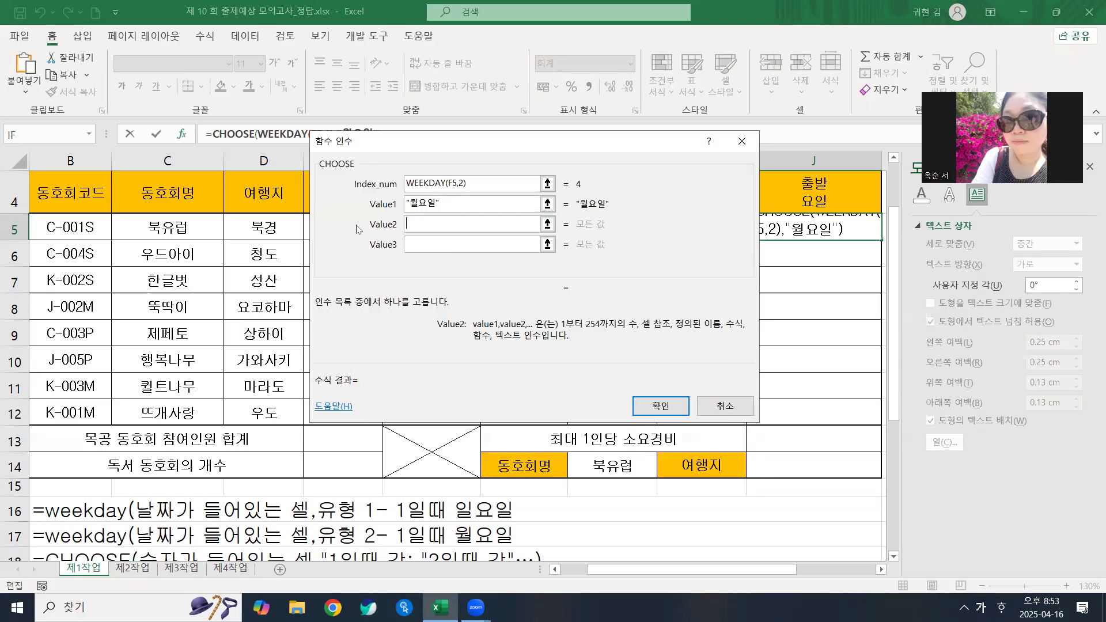
type("\"화요일")
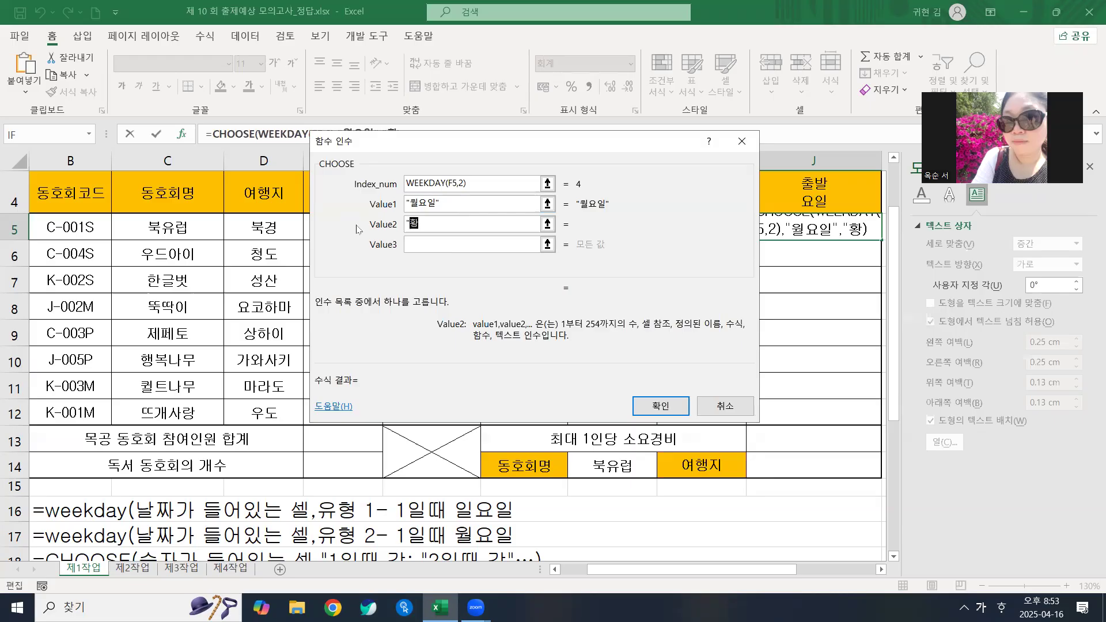
type("\"")
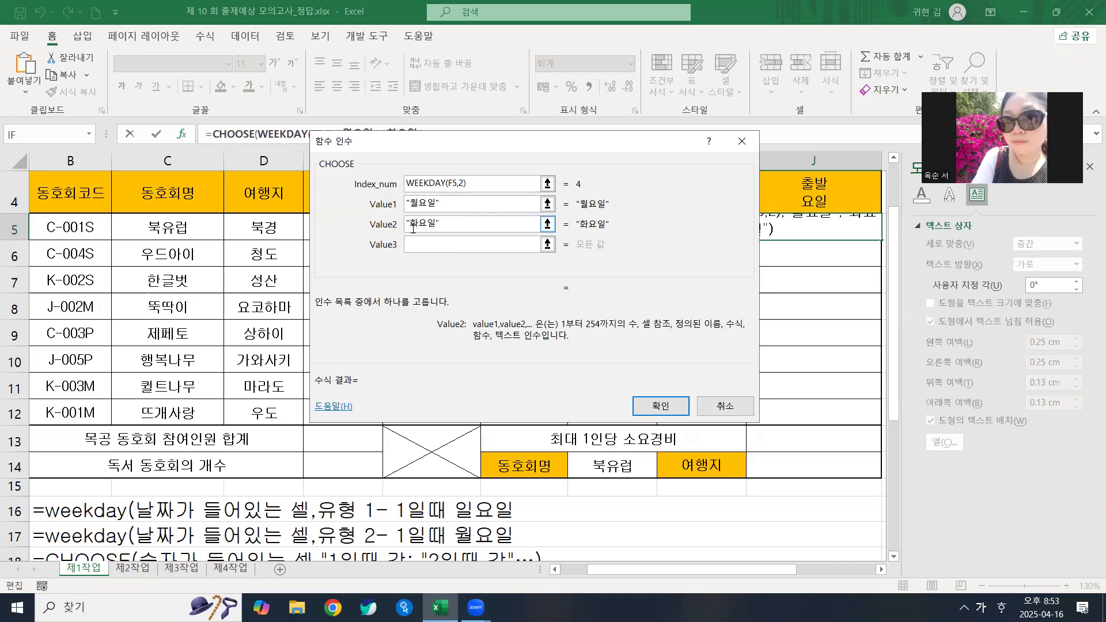
Step: Set the CHOOSE arguments Value3 to "수요일" and Value4 to "목요일"
left_click(421, 244)
type("수요")
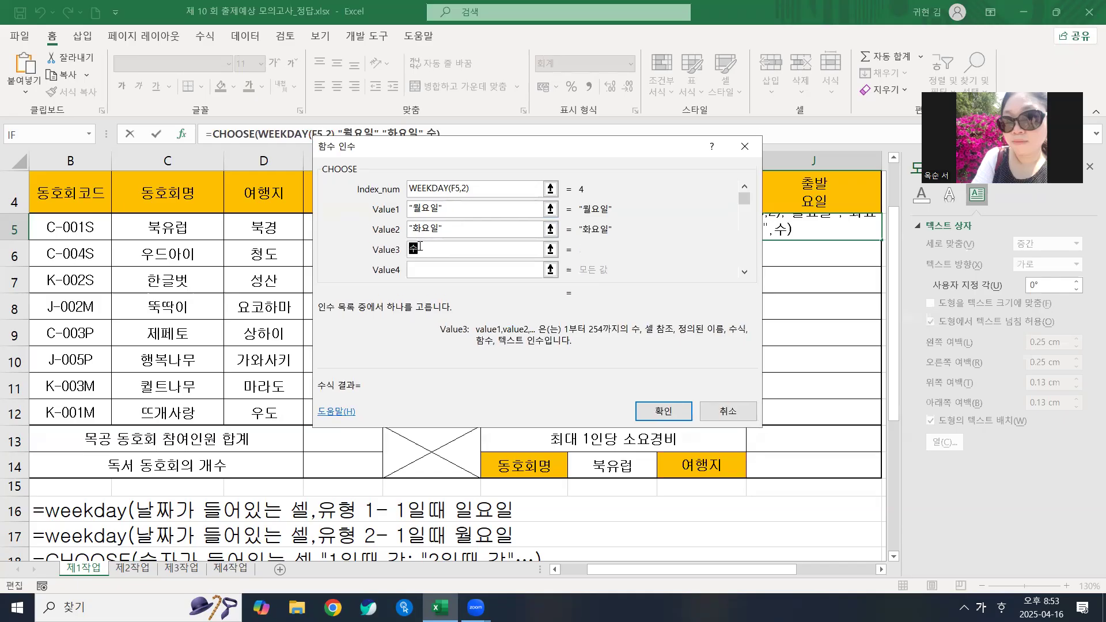
key("BackSpace")
key("BackSpace")
key("BackSpace")
type("\"")
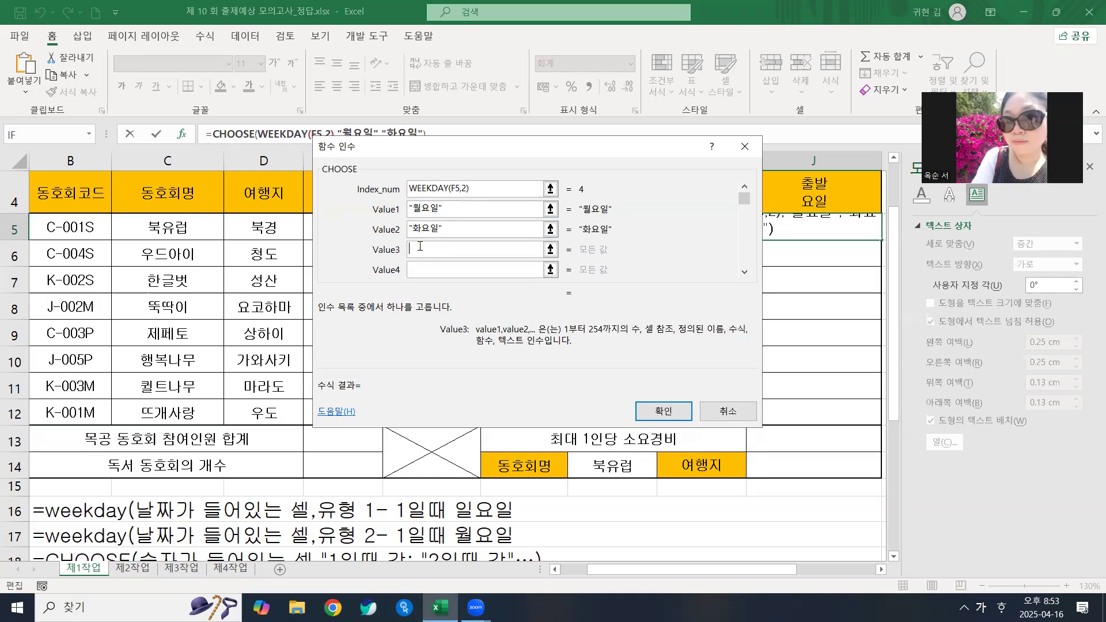
type("수요일\"")
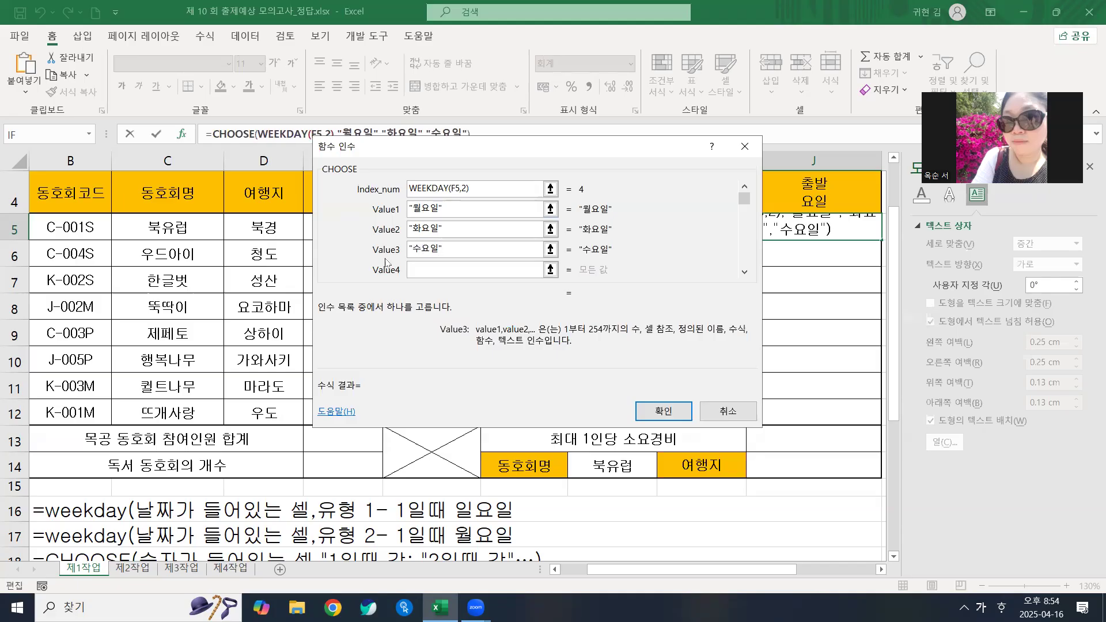
left_click(413, 271)
type("\"목요일\"")
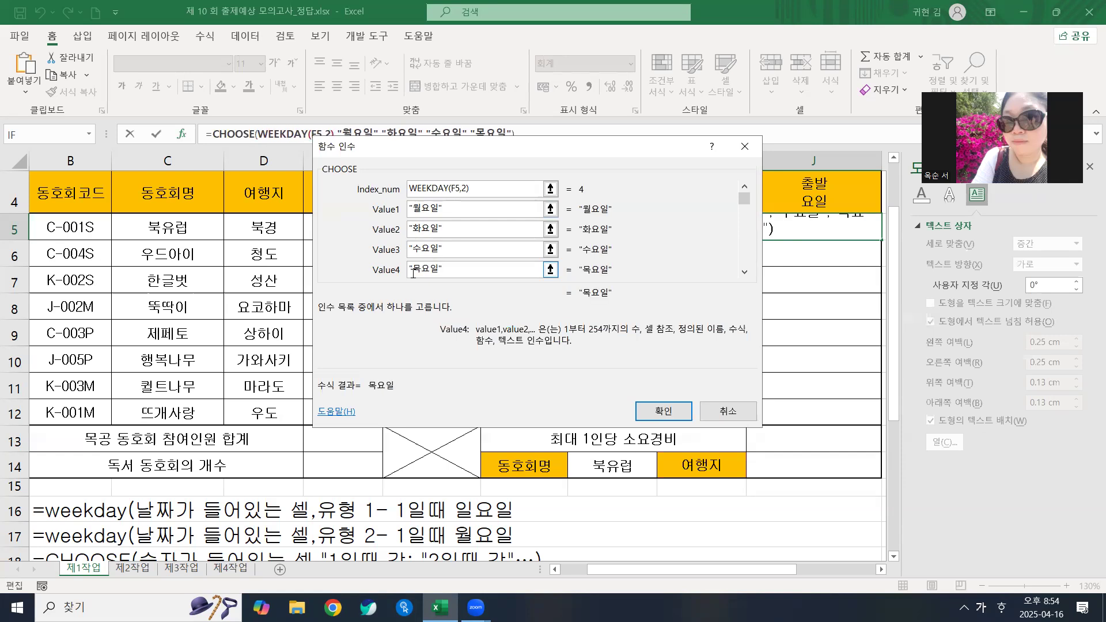
Step: Set the CHOOSE arguments Value5 to "금요일" and Value6 to "토요일"
key("Tab")
left_click(415, 248)
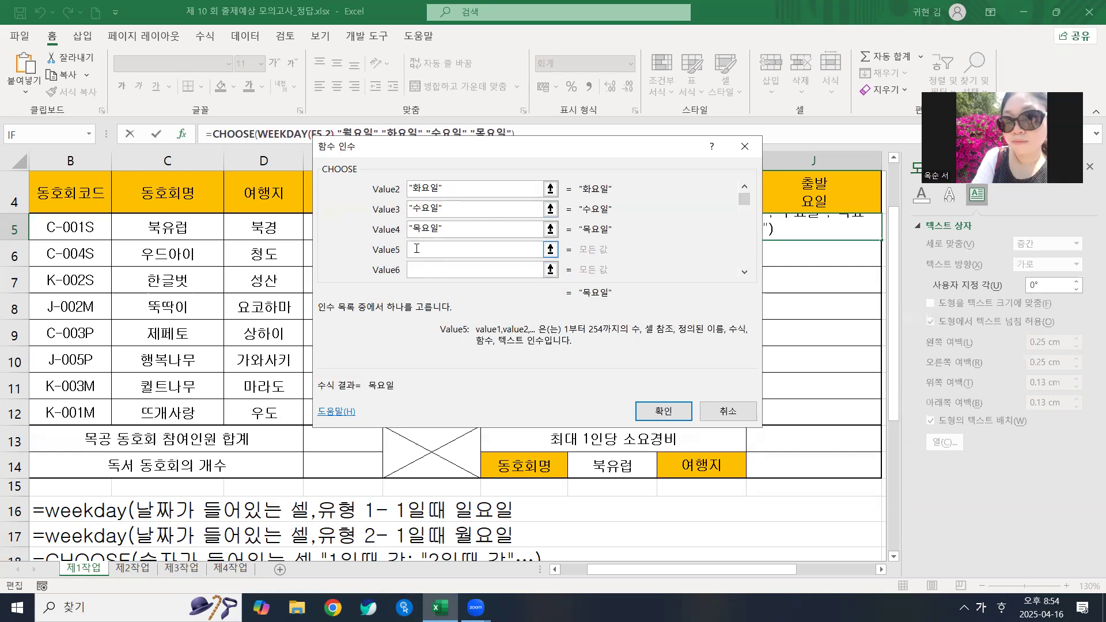
type("\"금요일")
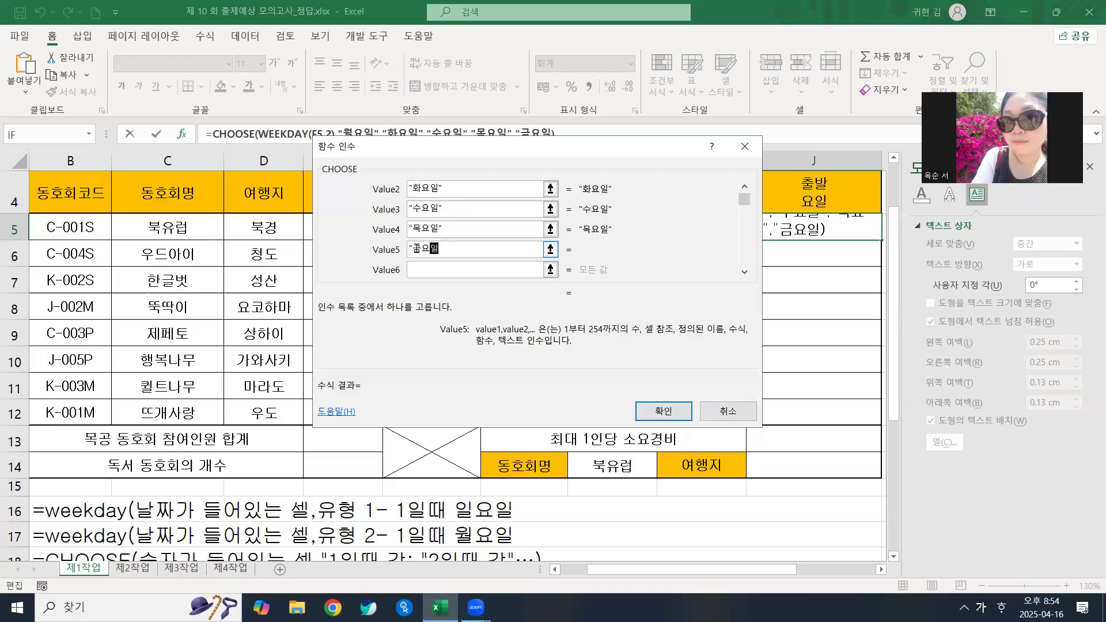
type("\"")
left_click(422, 269)
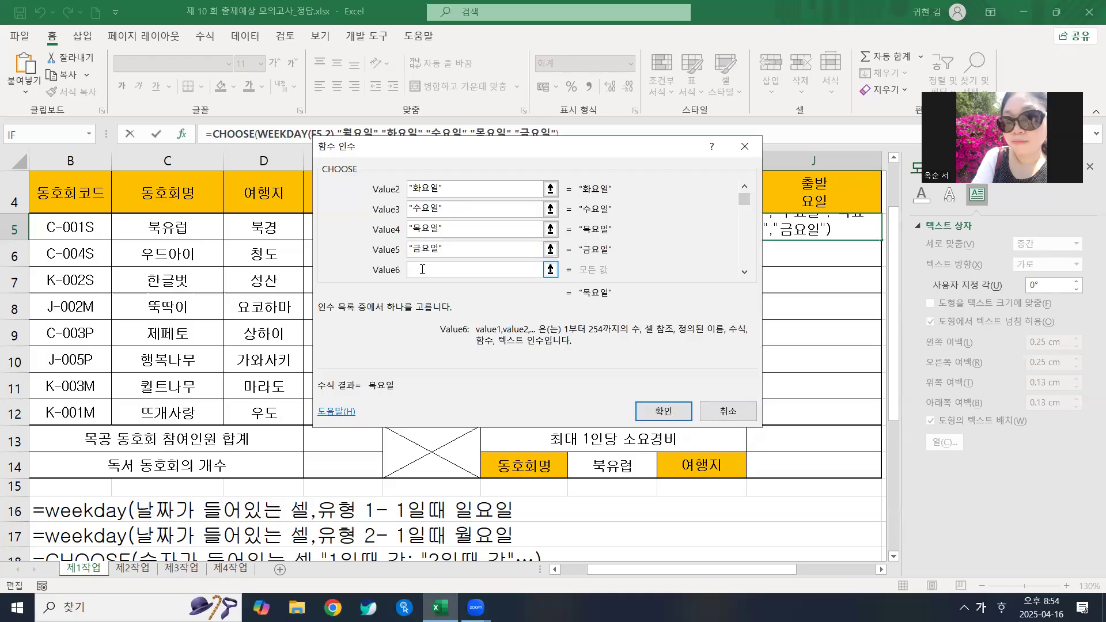
type("\"토요일\"")
key("Tab")
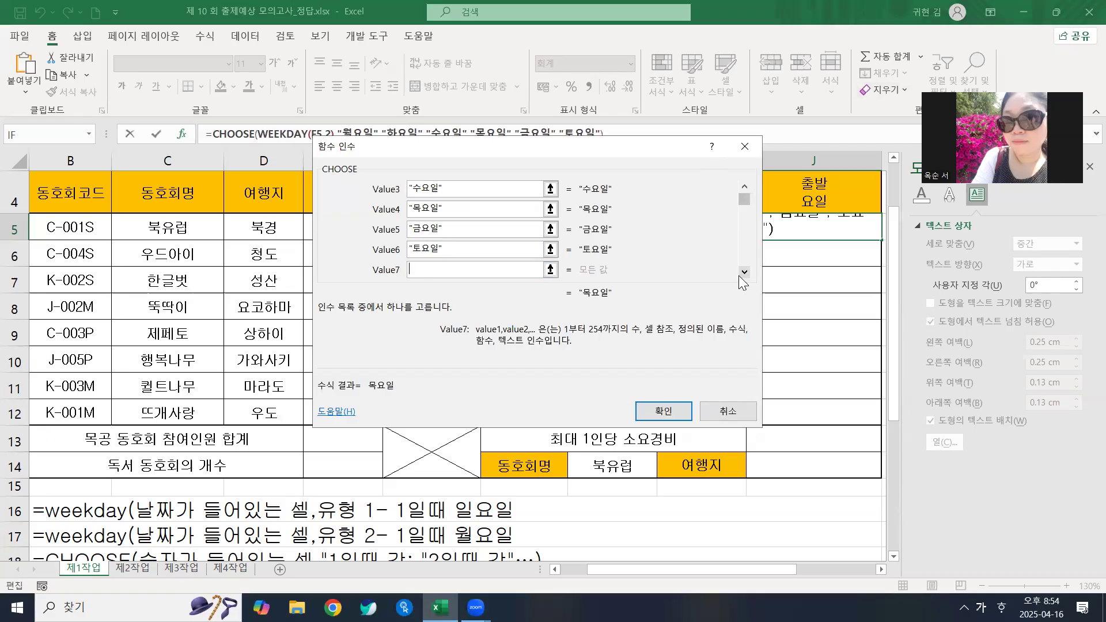
Step: Set the CHOOSE argument Value7 to "일요일" and confirm the weekday formula in J5
type("\"일요일\"")
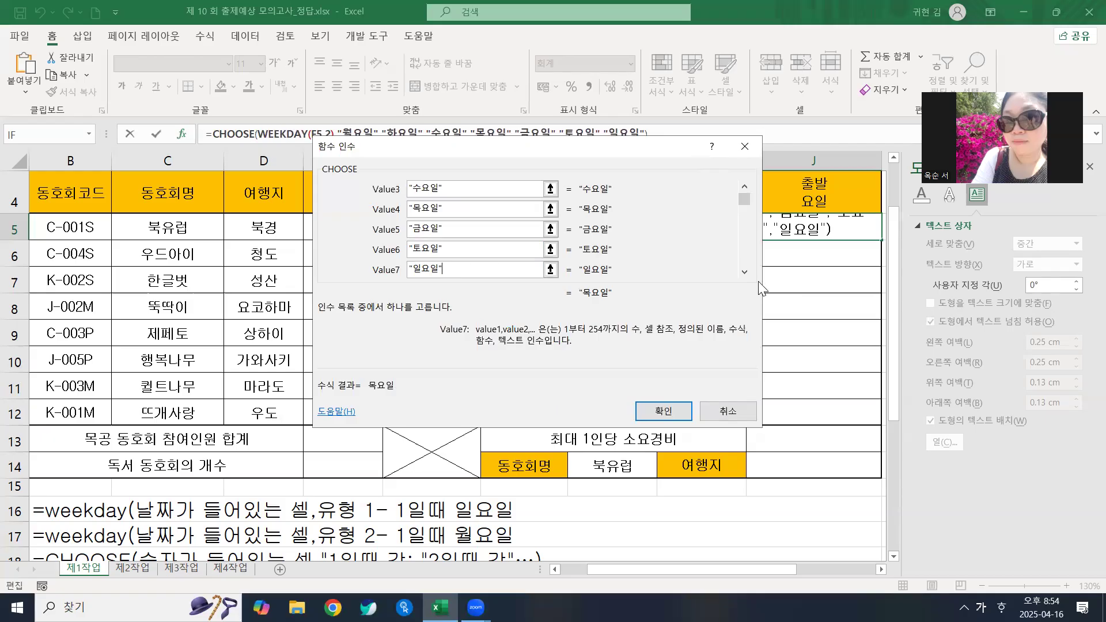
left_click(745, 272)
left_click(744, 187)
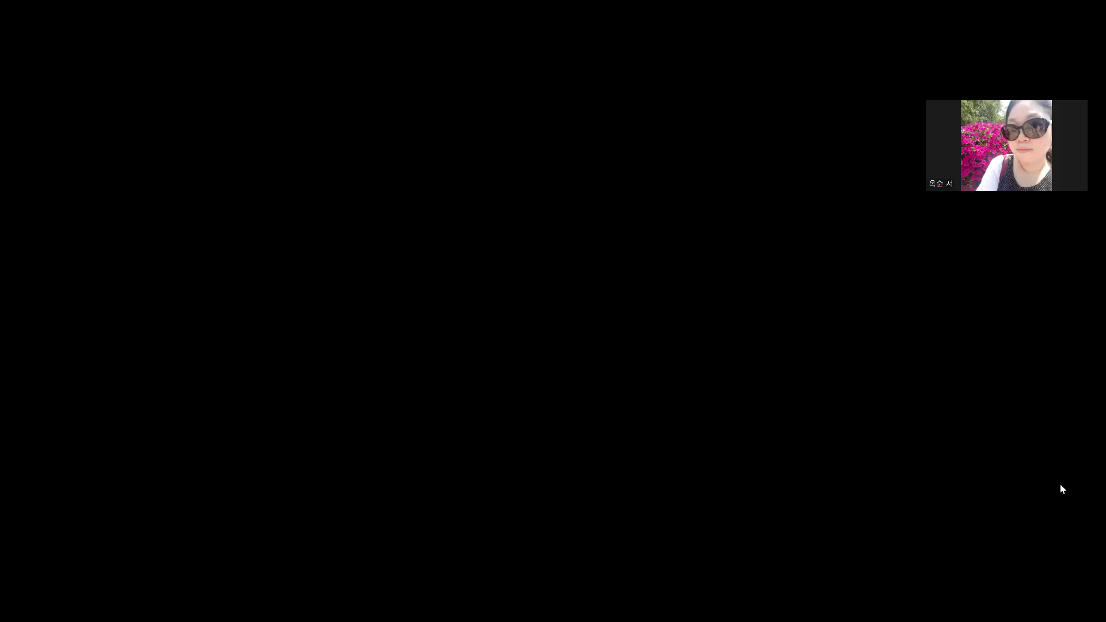
key("Return")
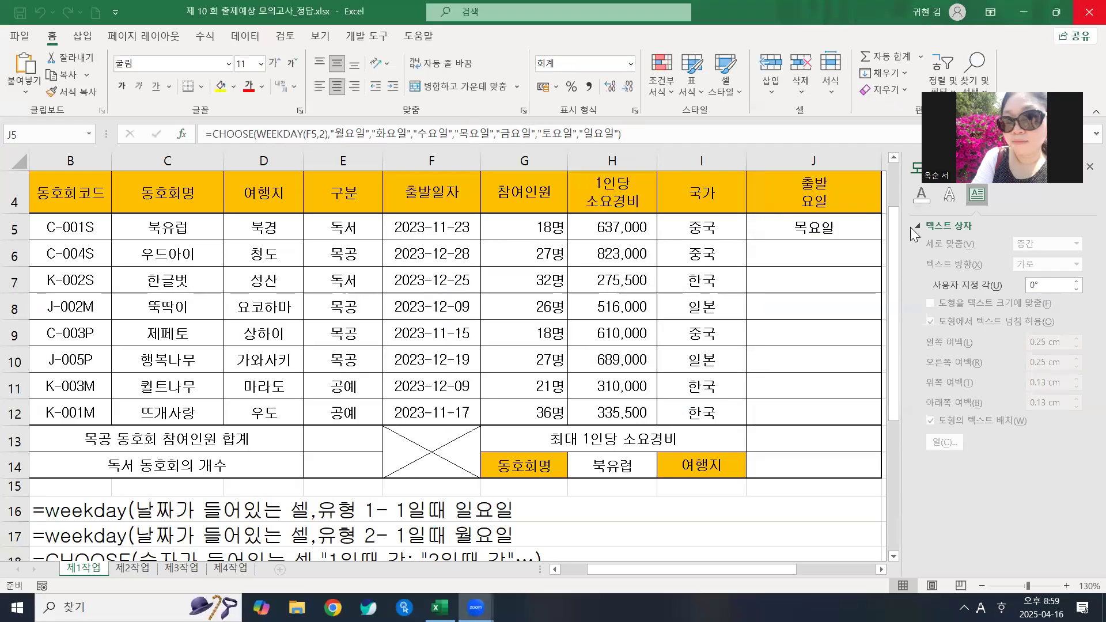
Step: Fill the J5 weekday formula down through J12 without copying the formatting
left_click(846, 228)
left_click_drag(883, 239, 869, 413)
left_click(870, 435)
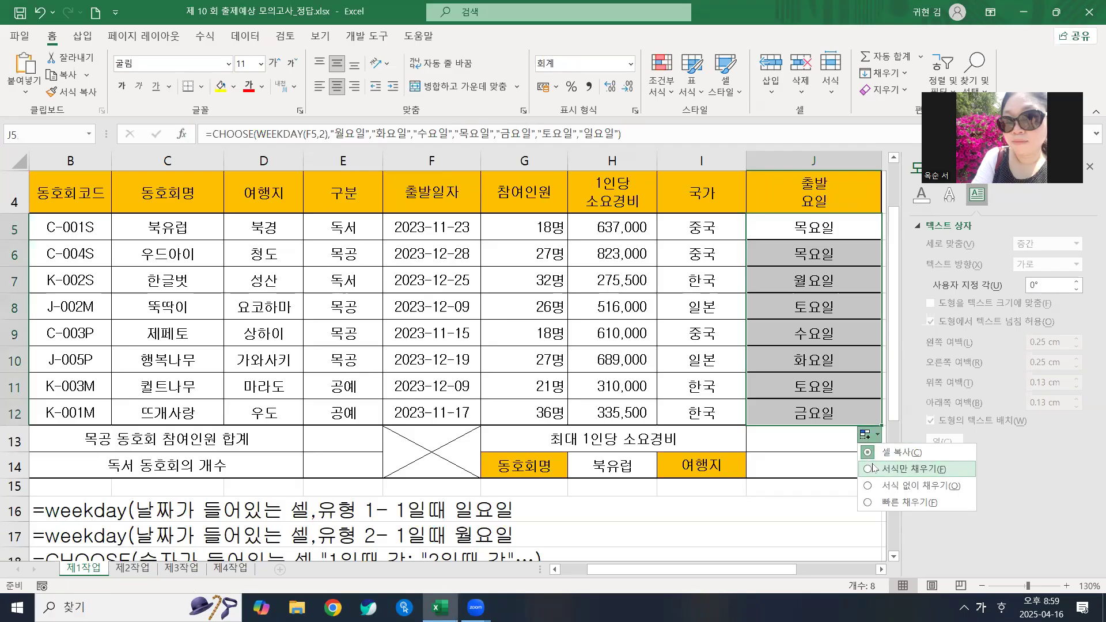
left_click(895, 487)
left_click(621, 363)
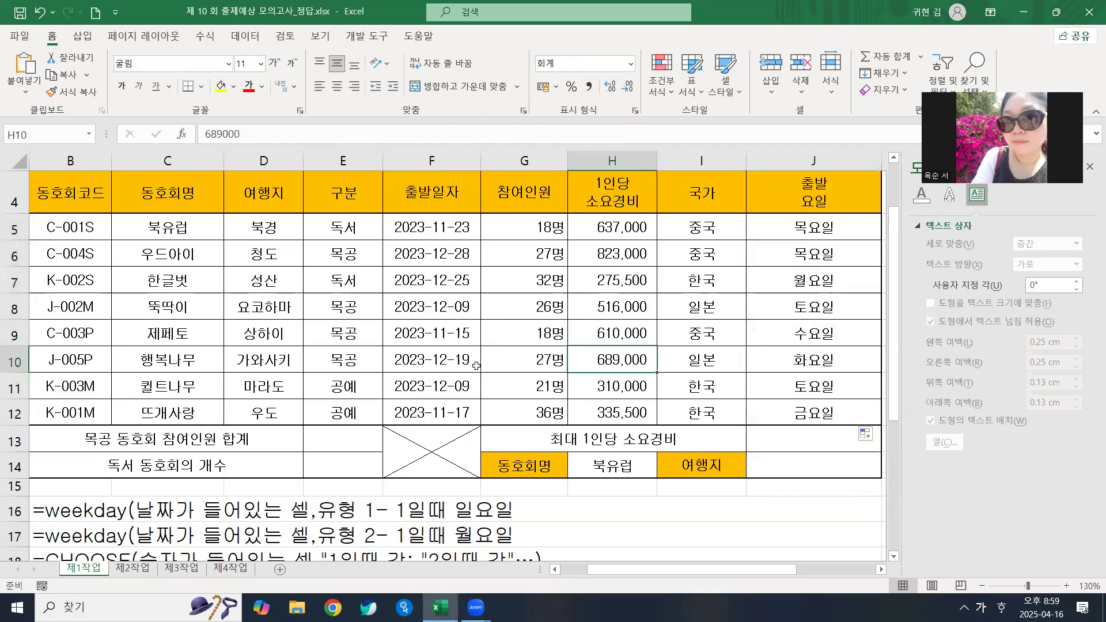
Step: Begin a SUMIF formula in E13 for the 목공 동호회 참여인원 합계 and open its function arguments
left_click(378, 442)
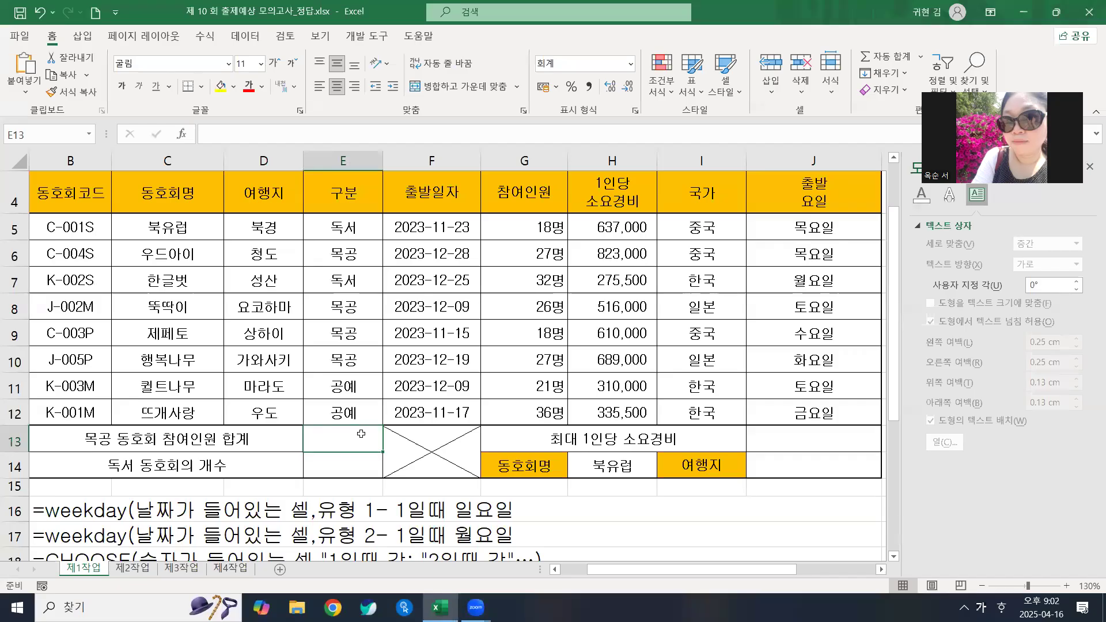
type("=")
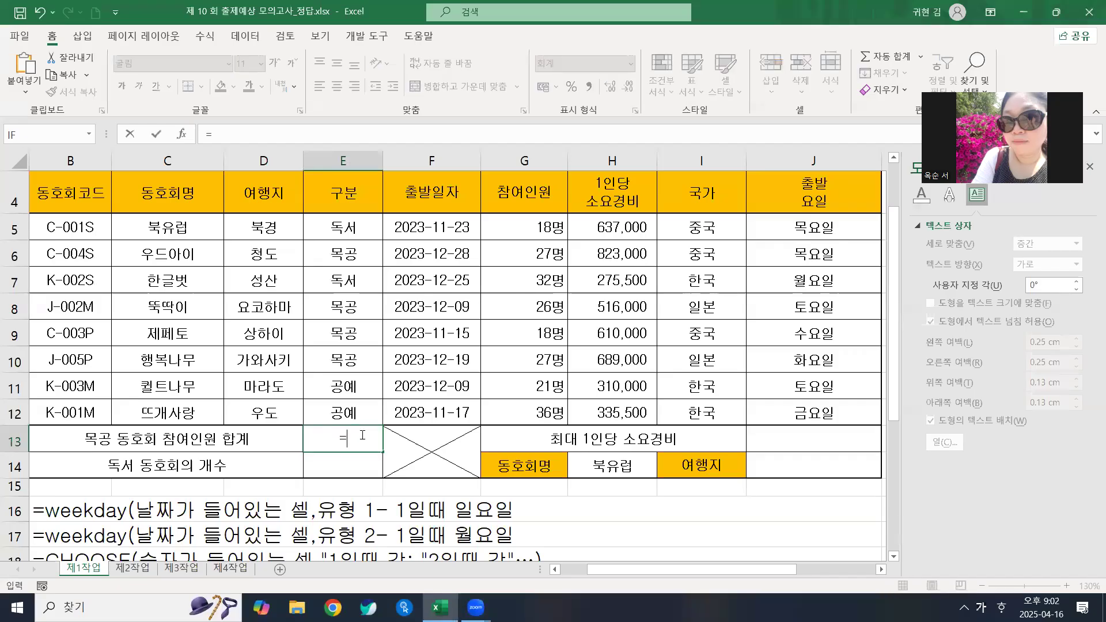
type("ㄴ")
key("BackSpace")
key("Hangul")
type("SUMIF(")
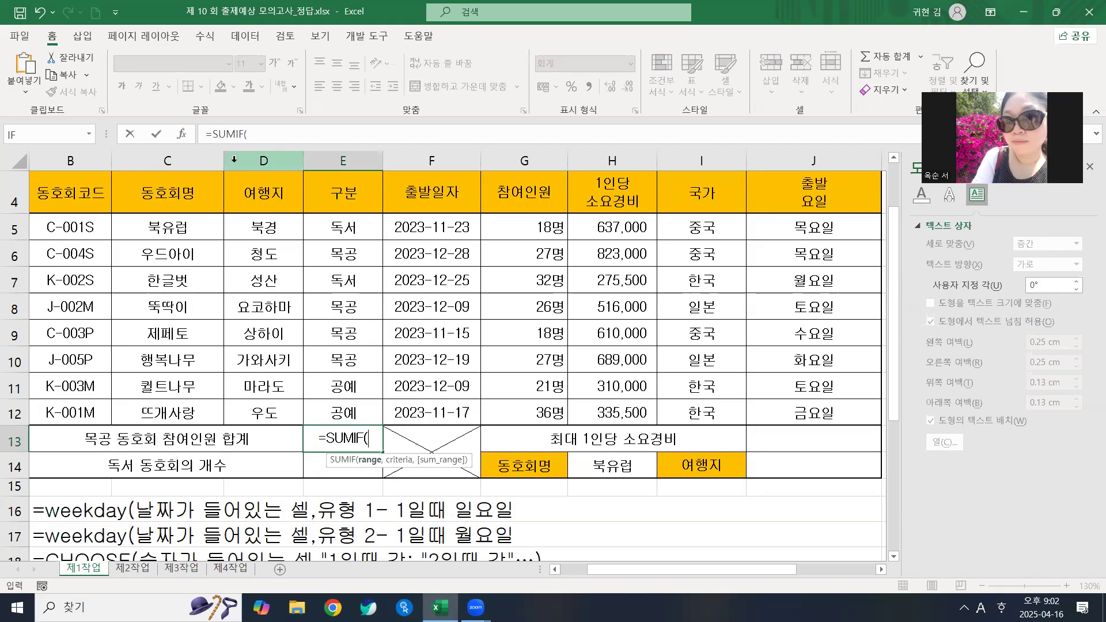
left_click(181, 134)
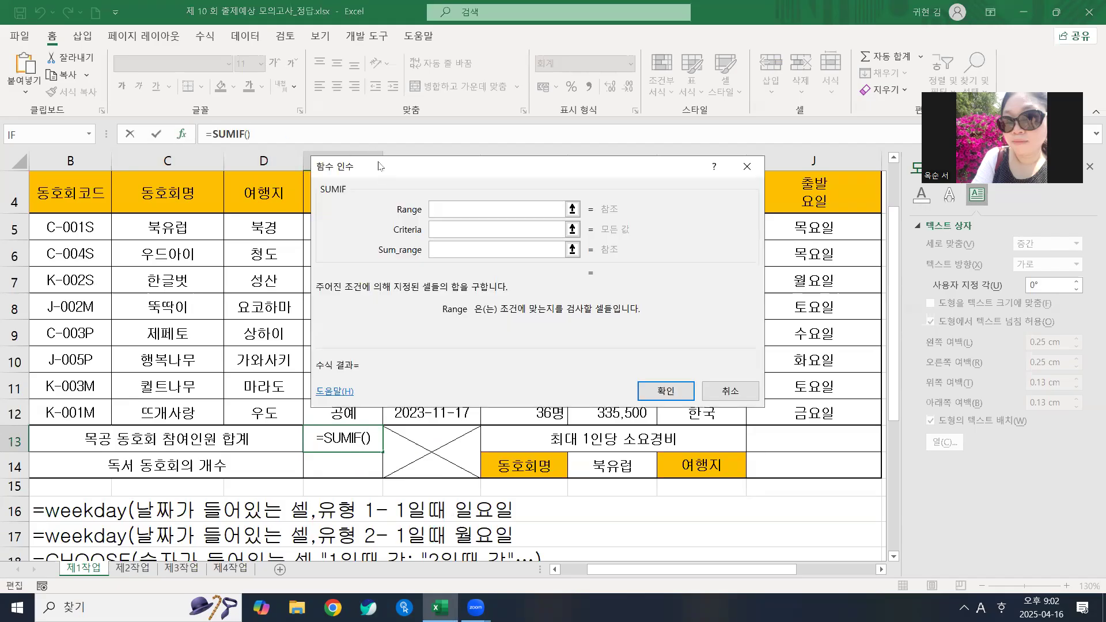
left_click_drag(385, 172, 428, 196)
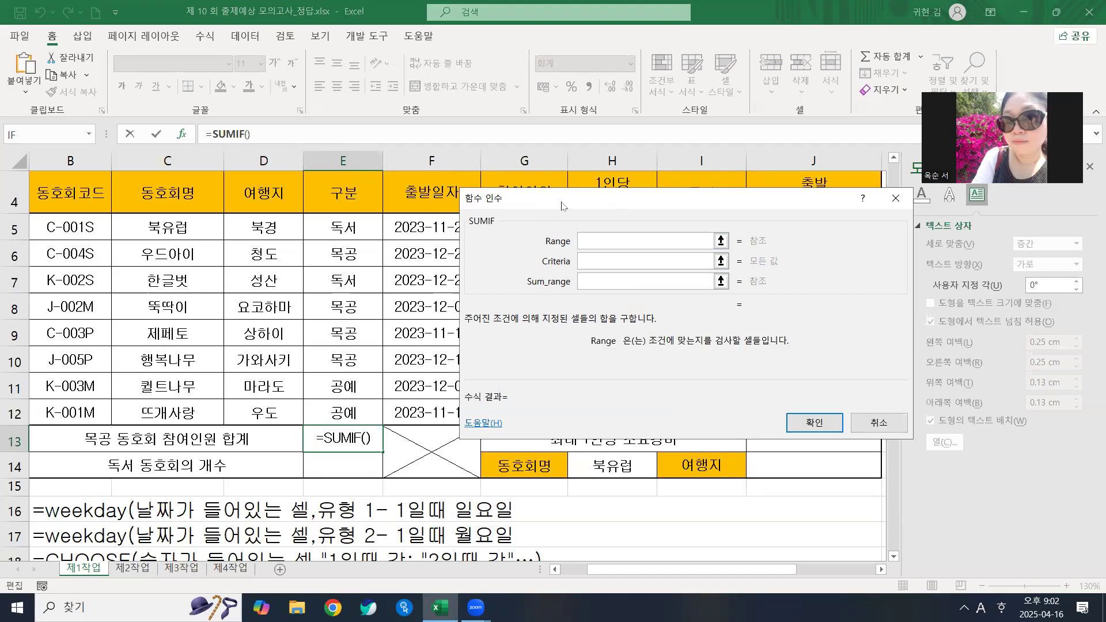
left_click_drag(563, 206, 536, 346)
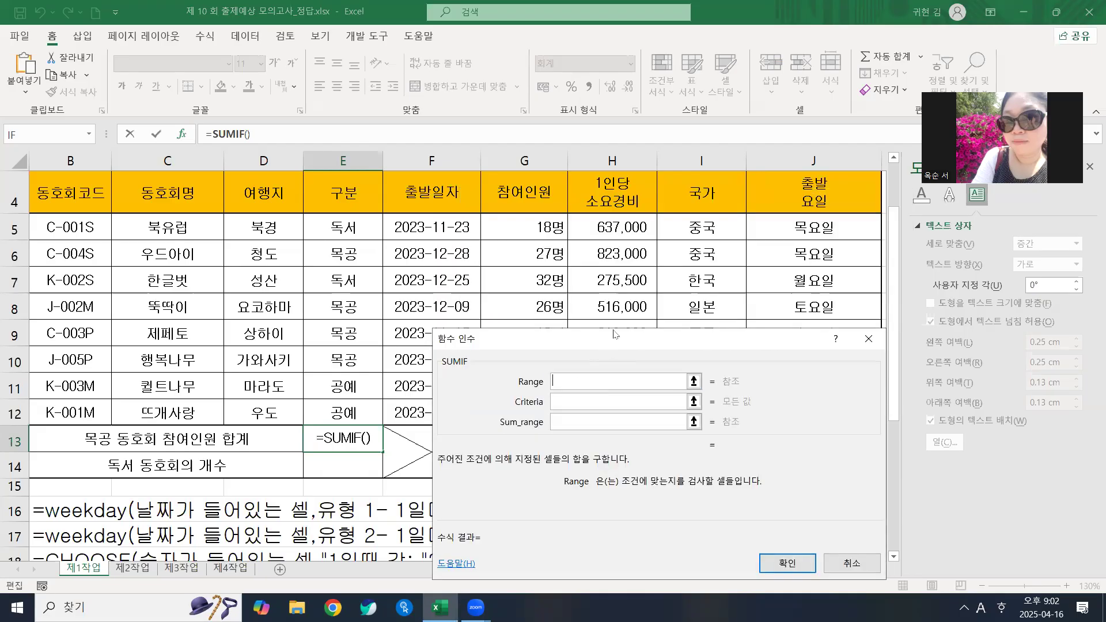
left_click_drag(614, 335, 646, 308)
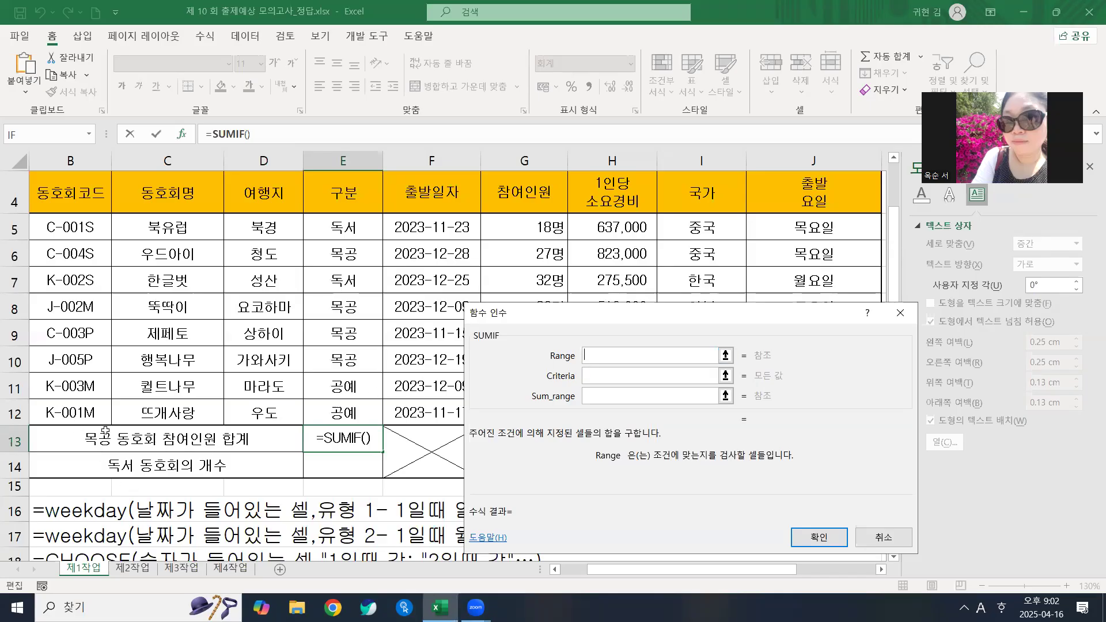
Step: Set the SUMIF Range to the 구분 cells E5:E13 and the Criteria to "목공"
left_click(273, 223)
left_click_drag(273, 223, 265, 410)
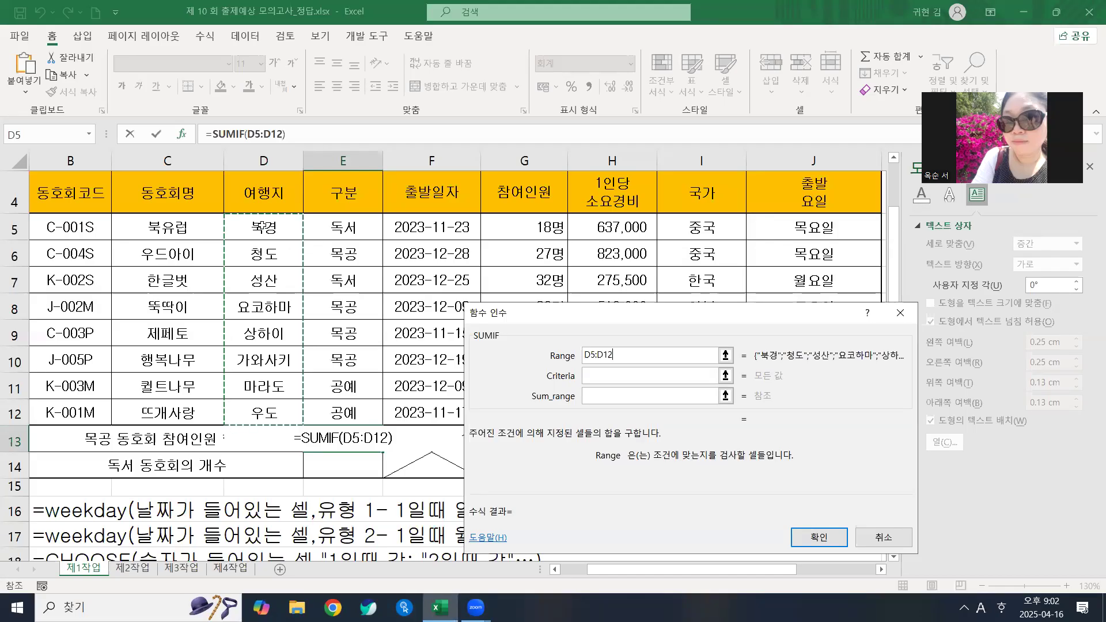
left_click(347, 234)
left_click_drag(357, 221, 301, 422)
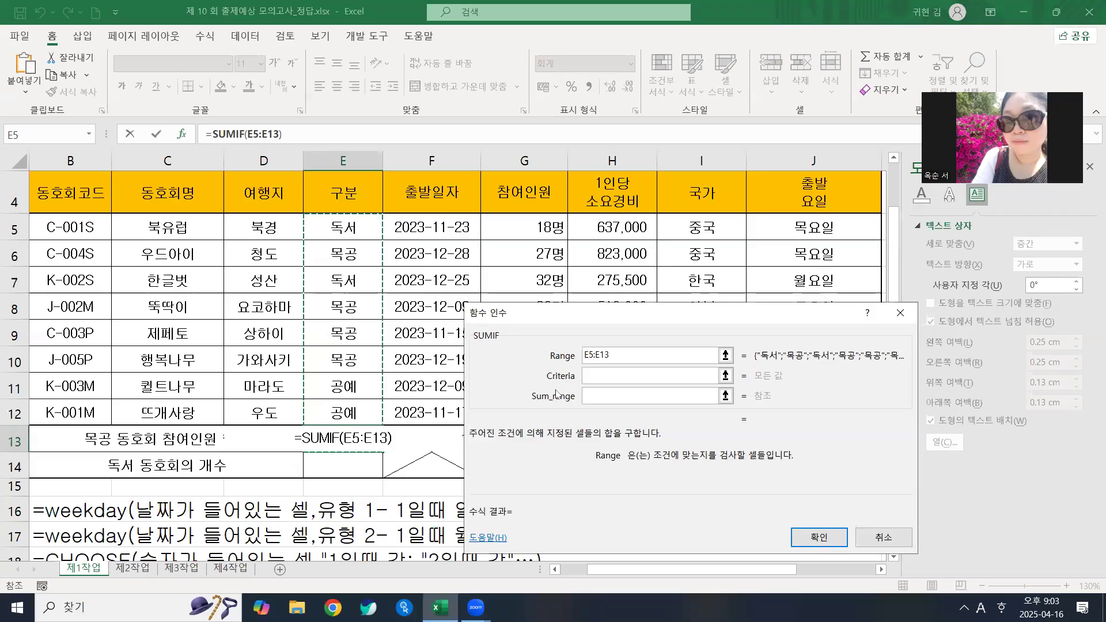
left_click(628, 375)
type("\"")
key("Hangul")
type("목ㄷㄱ")
key("BackSpace")
key("BackSpace")
type("공\"")
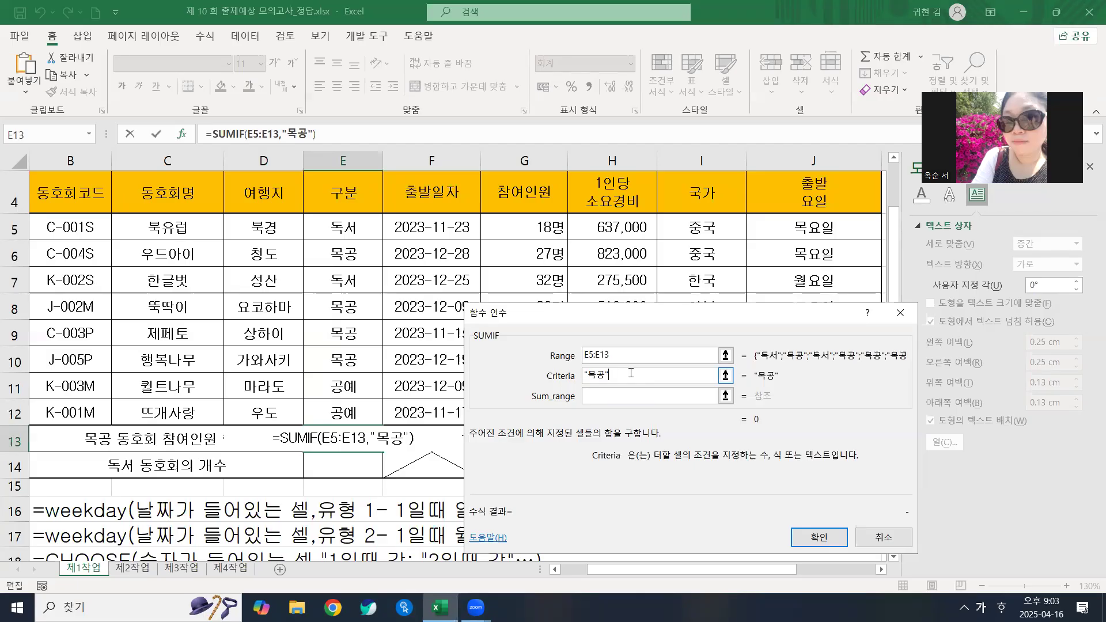
Step: Set the SUMIF Sum_range to the 참여인원 values in G5:G12 and confirm the formula in E13
key("Tab")
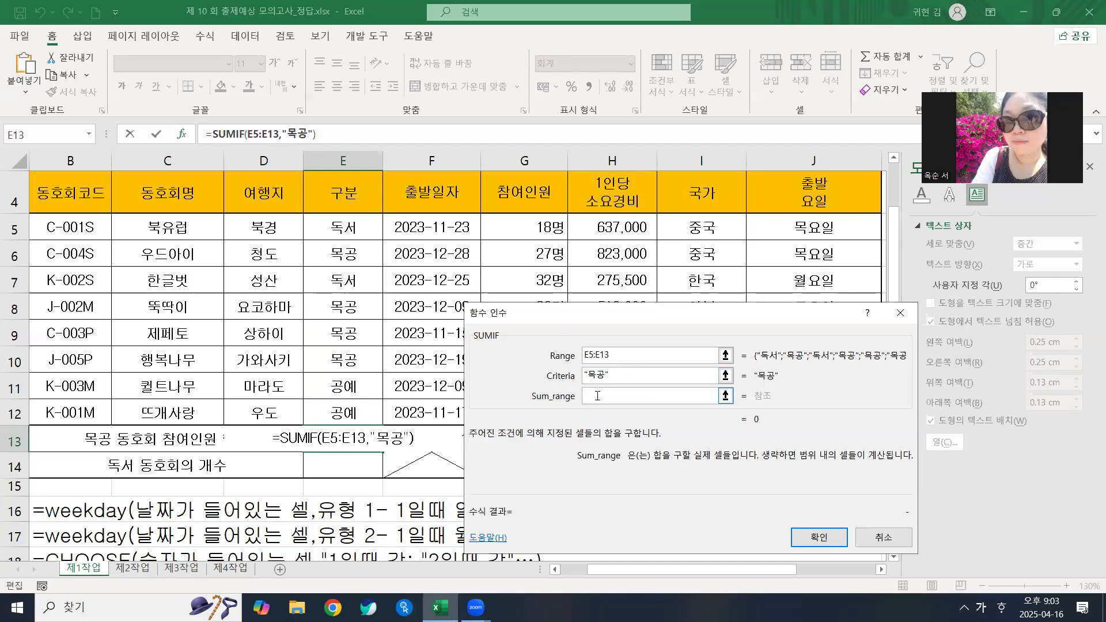
left_click_drag(622, 319, 769, 353)
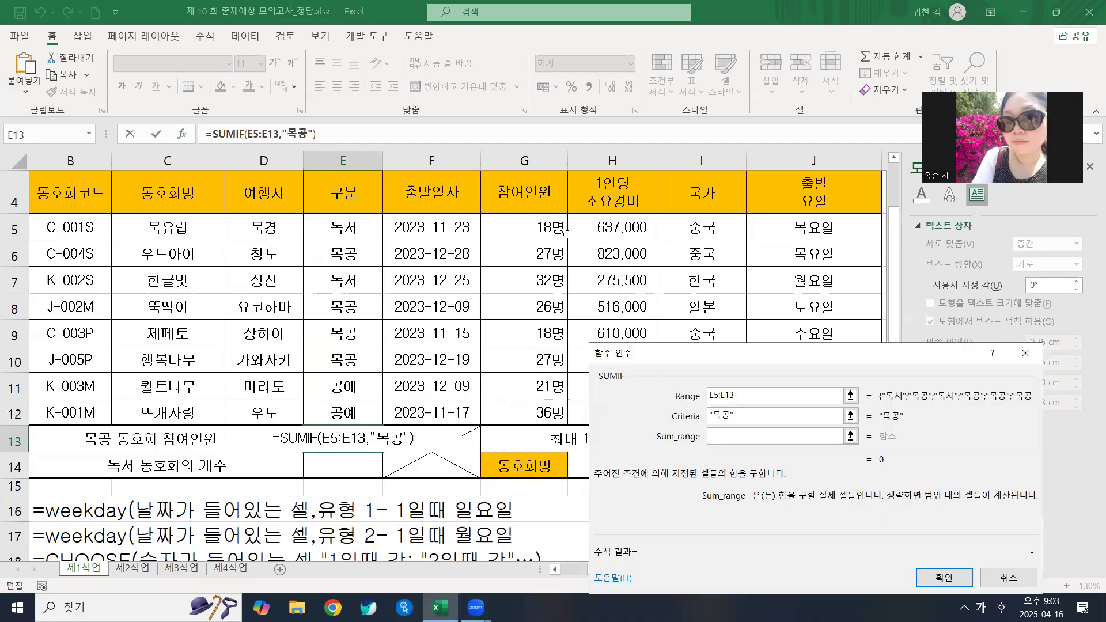
left_click_drag(548, 225, 518, 408)
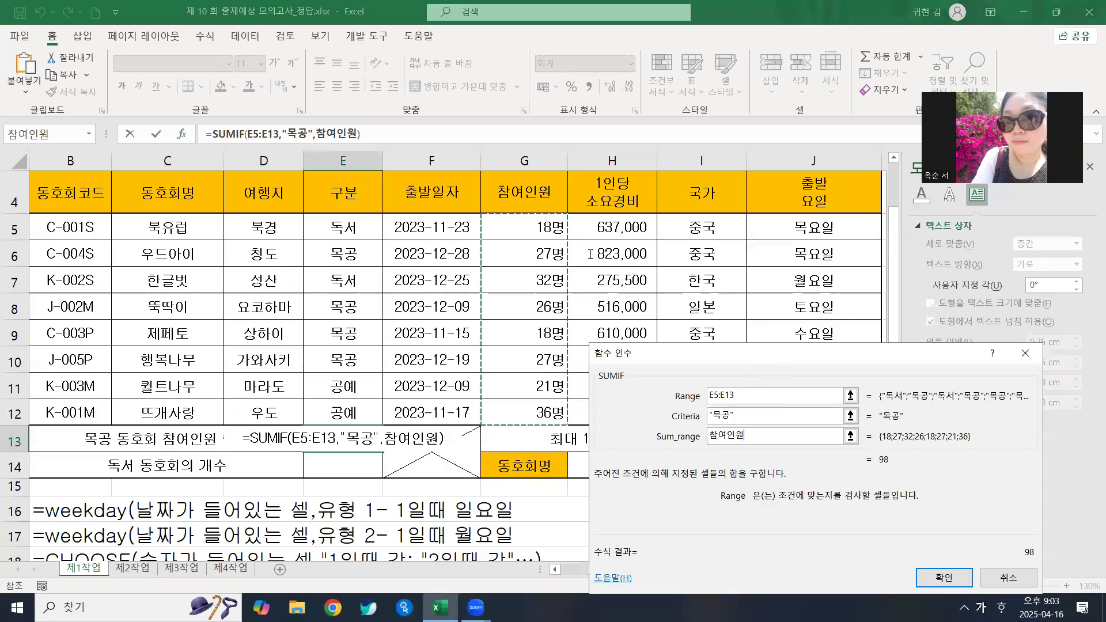
left_click_drag(755, 353, 591, 205)
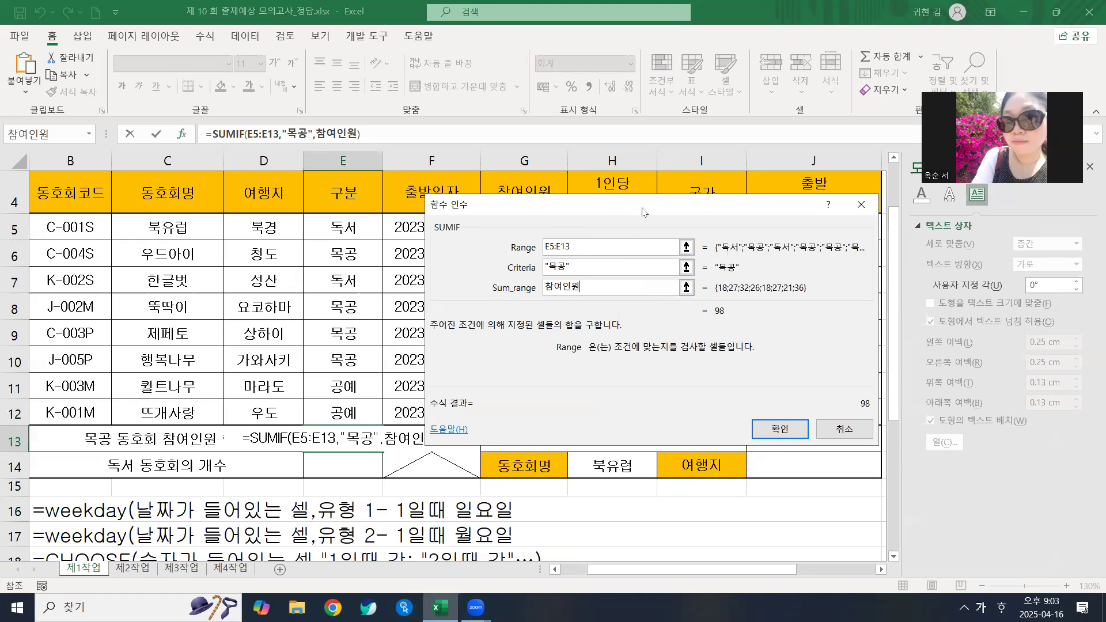
left_click_drag(644, 212, 631, 277)
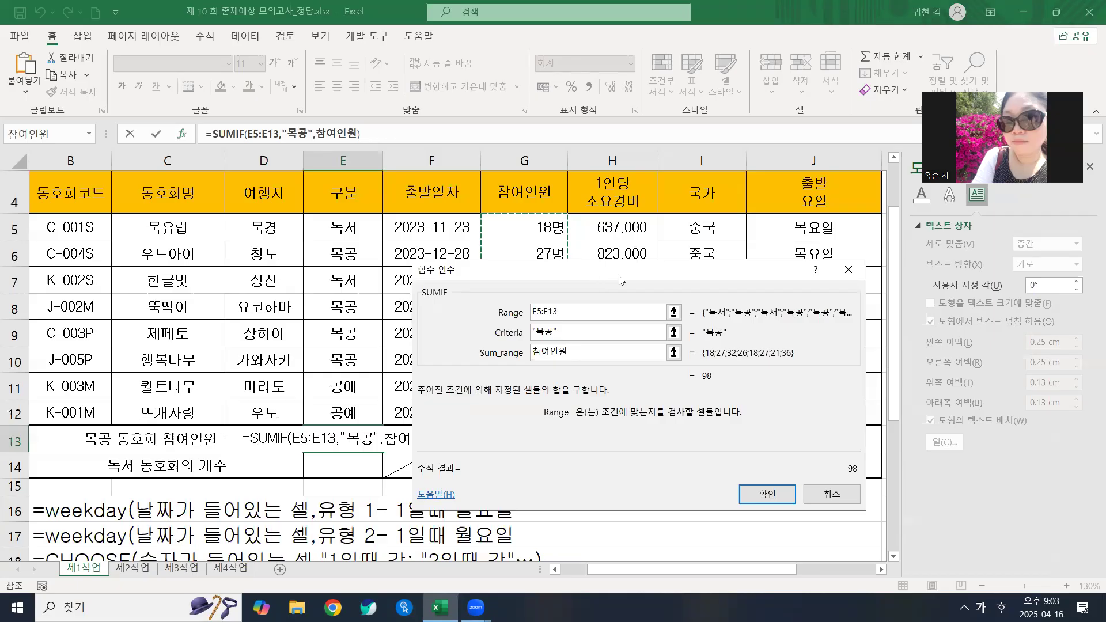
left_click_drag(421, 274, 617, 261)
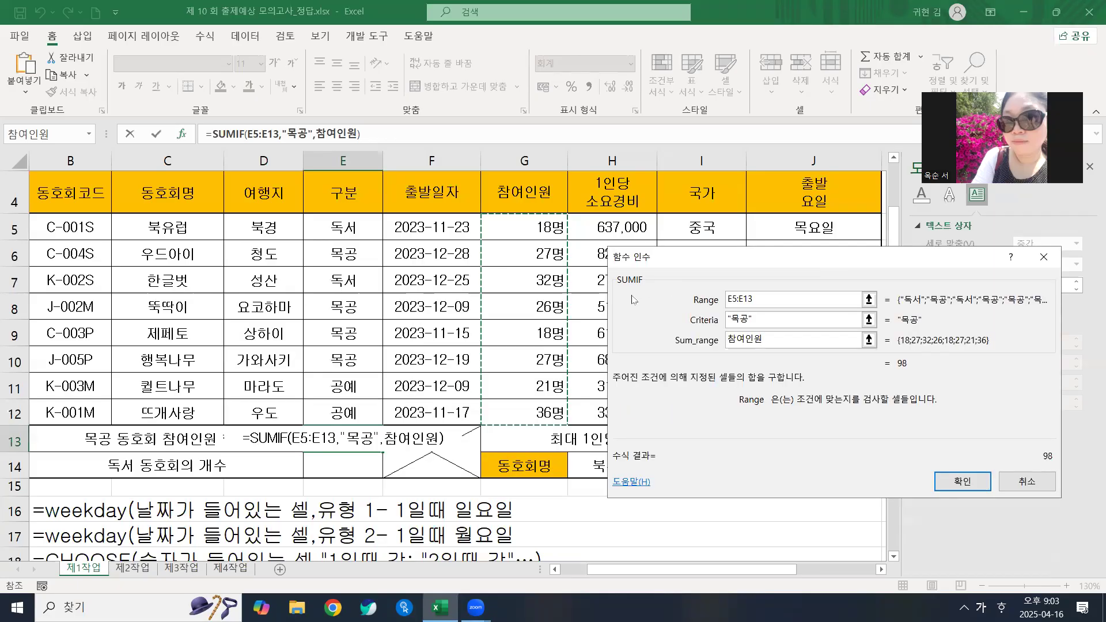
left_click_drag(686, 259, 494, 200)
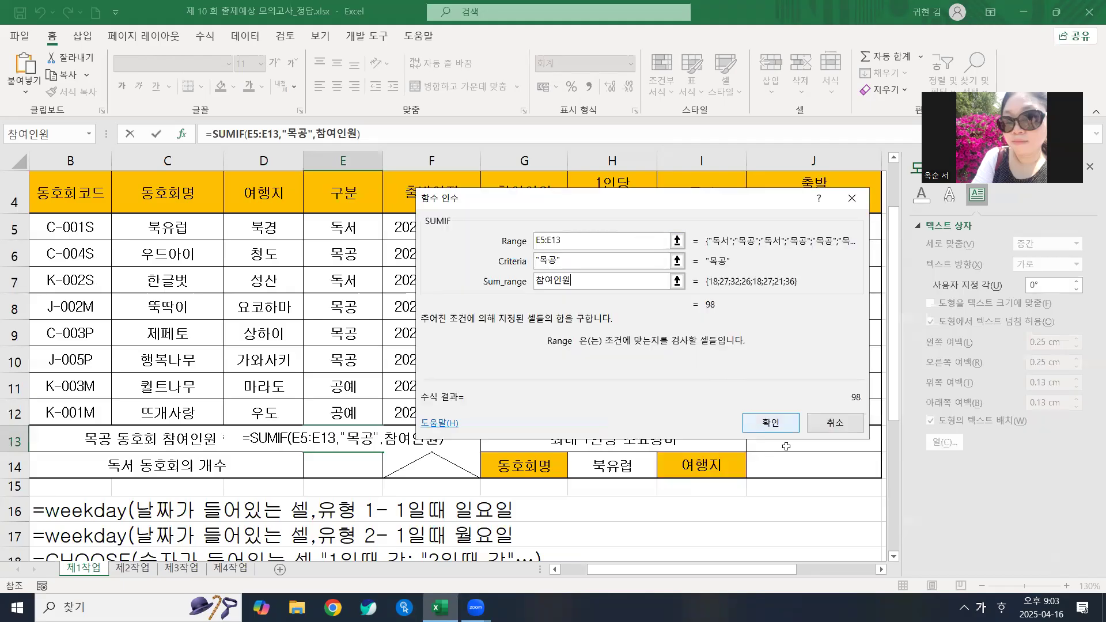
left_click(773, 423)
left_click(517, 350)
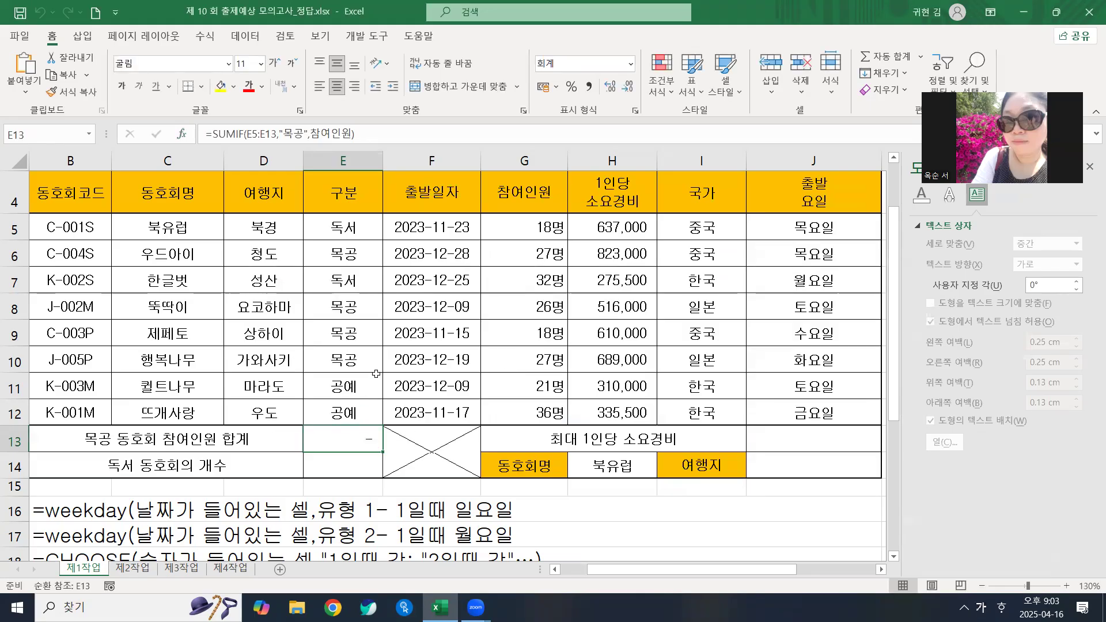
Step: Correct the SUMIF Range in E13 to E5:E12 and confirm the formula
left_click(182, 135)
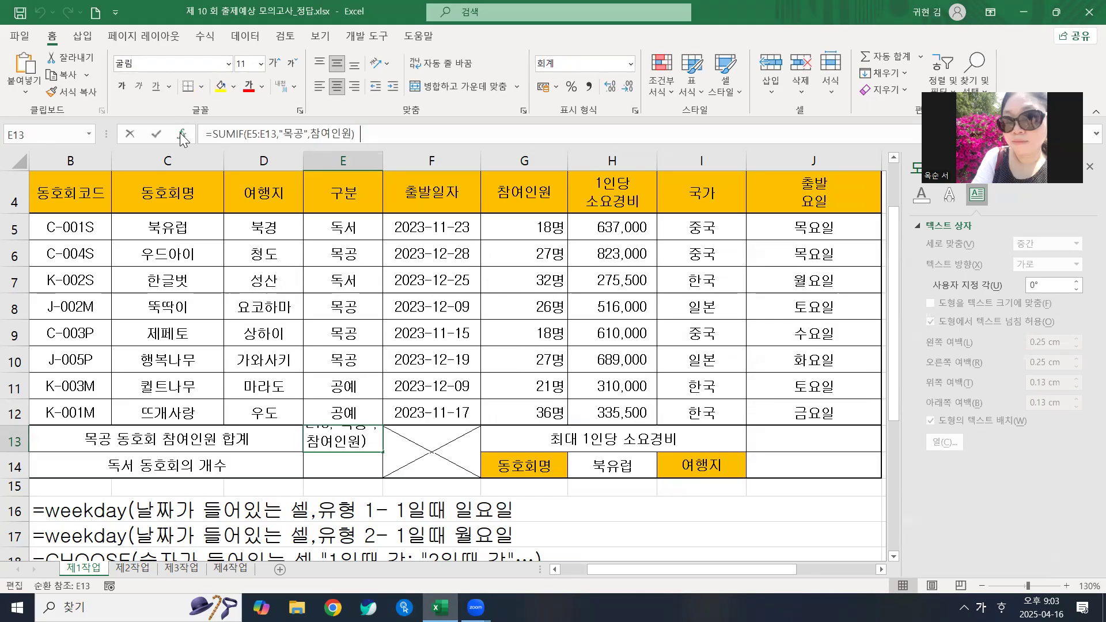
left_click_drag(349, 232, 338, 406)
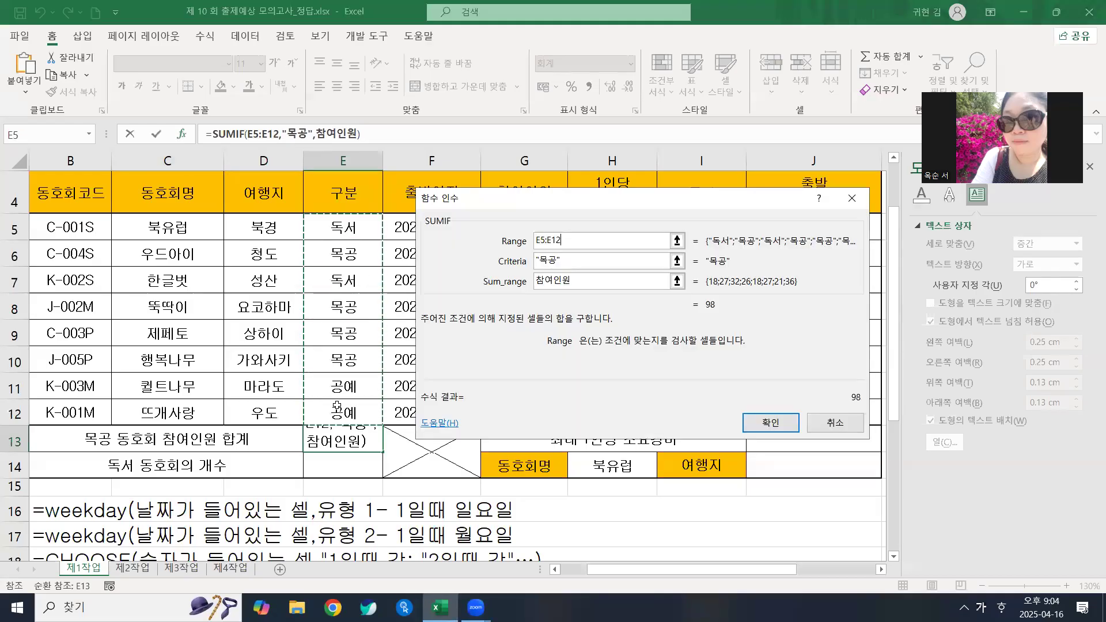
left_click(783, 426)
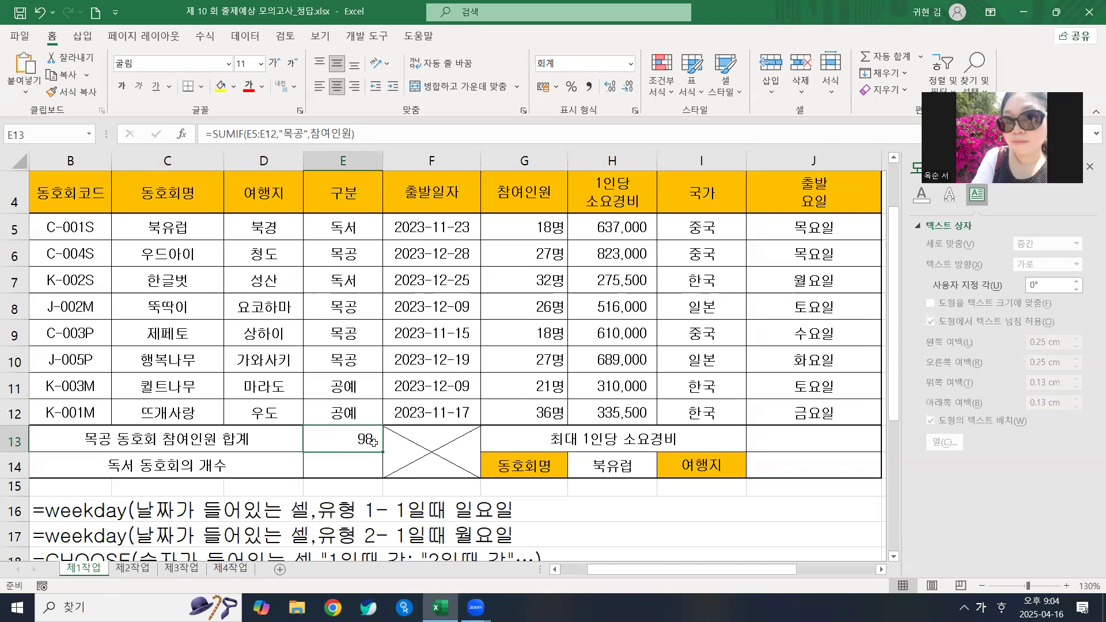
Step: Begin a COUNTIF formula in E14 for the 독서 동호회의 개수 and open its function arguments
left_click(368, 470)
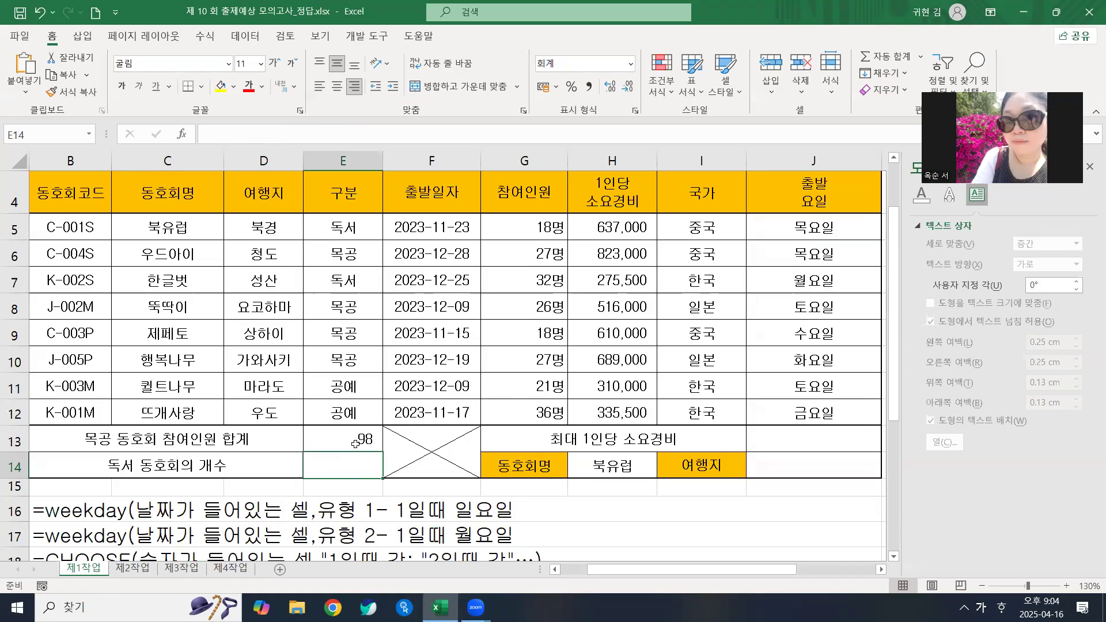
left_click(355, 445)
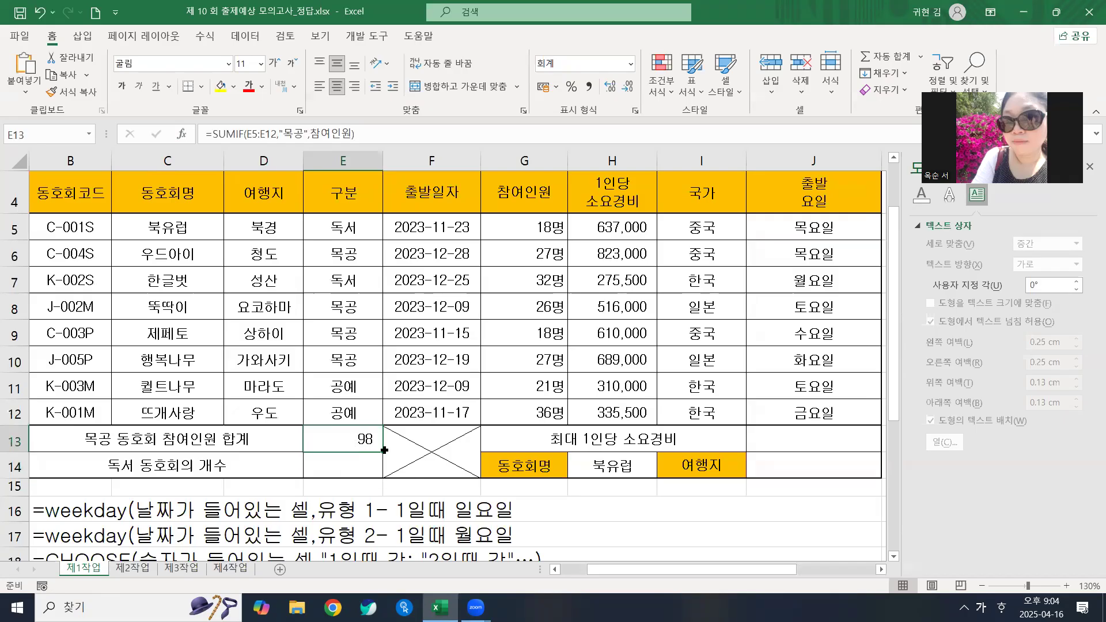
left_click(360, 466)
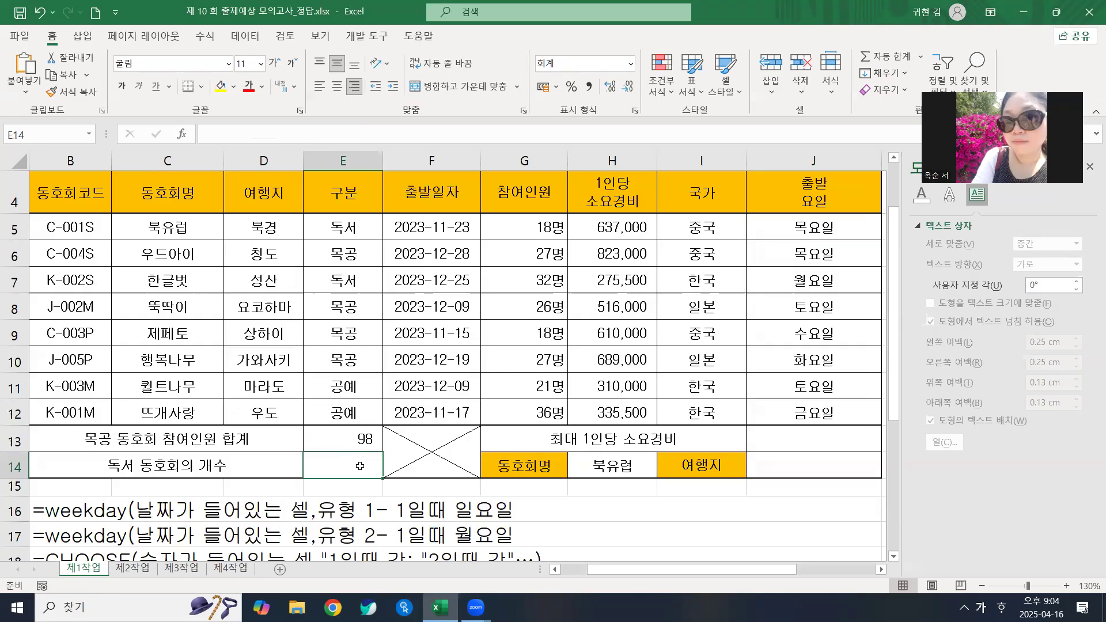
type("=")
type("ㅊ")
key("BackSpace")
key("Hangul")
type("COUNT")
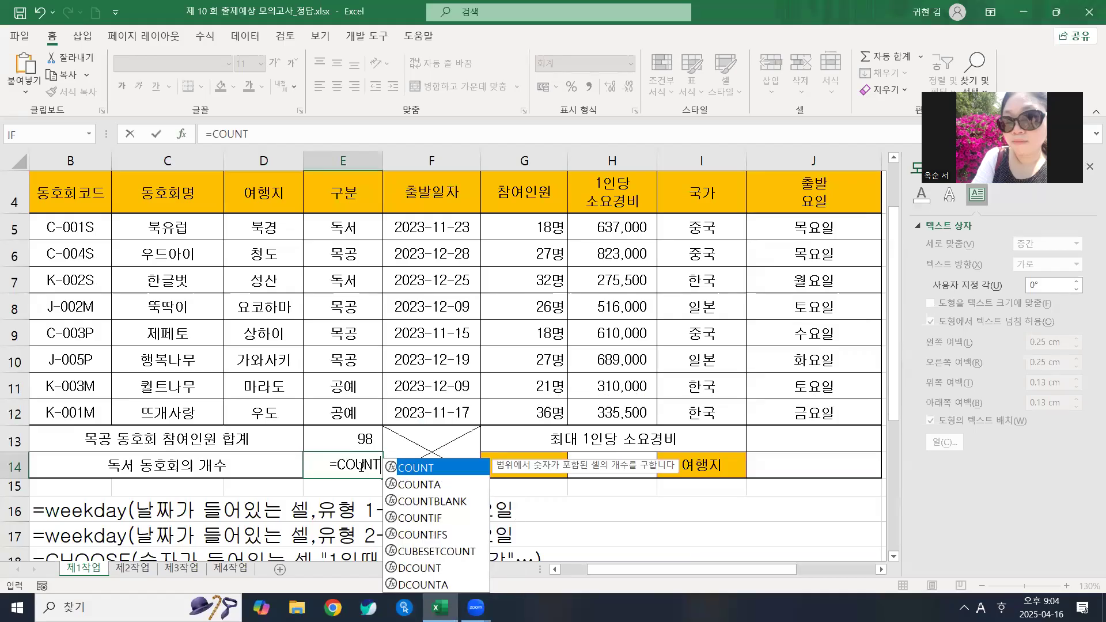
left_click(410, 517)
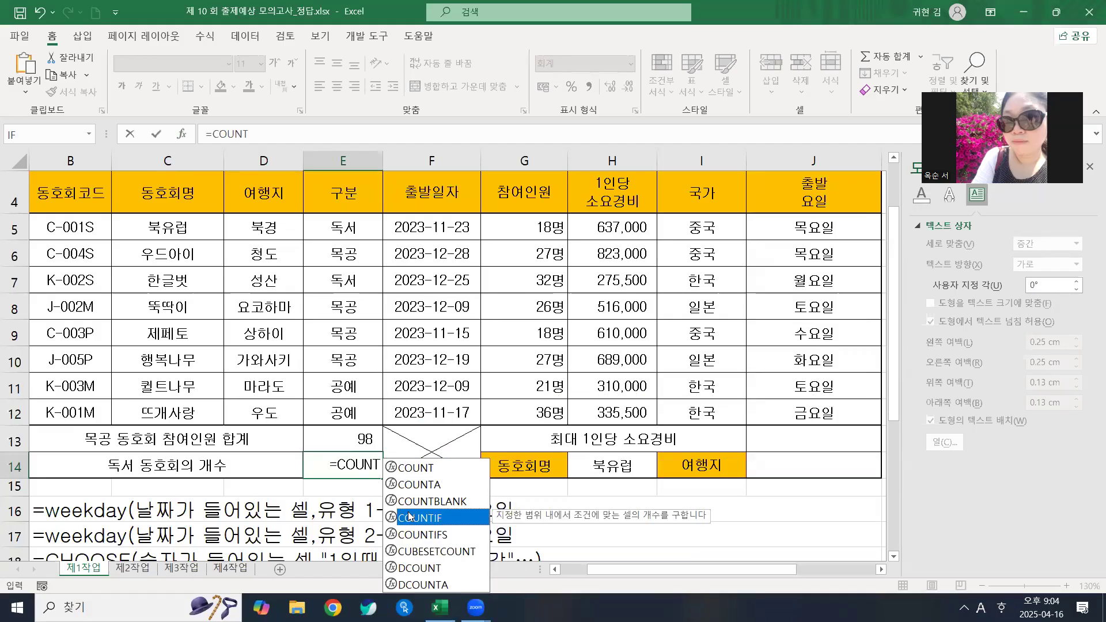
double_click(417, 520)
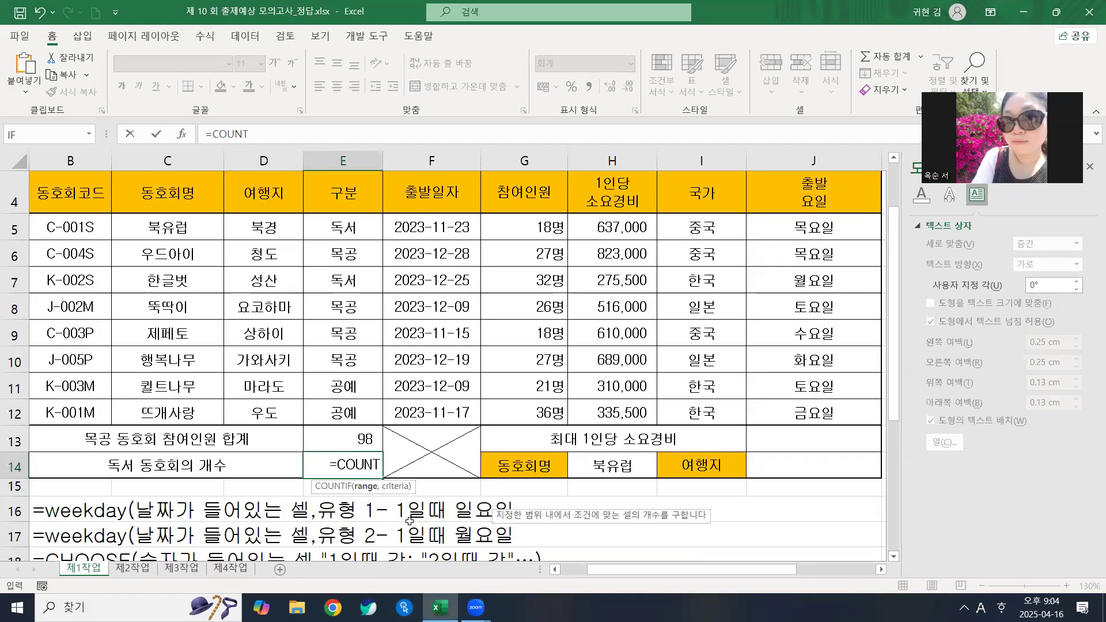
left_click(182, 135)
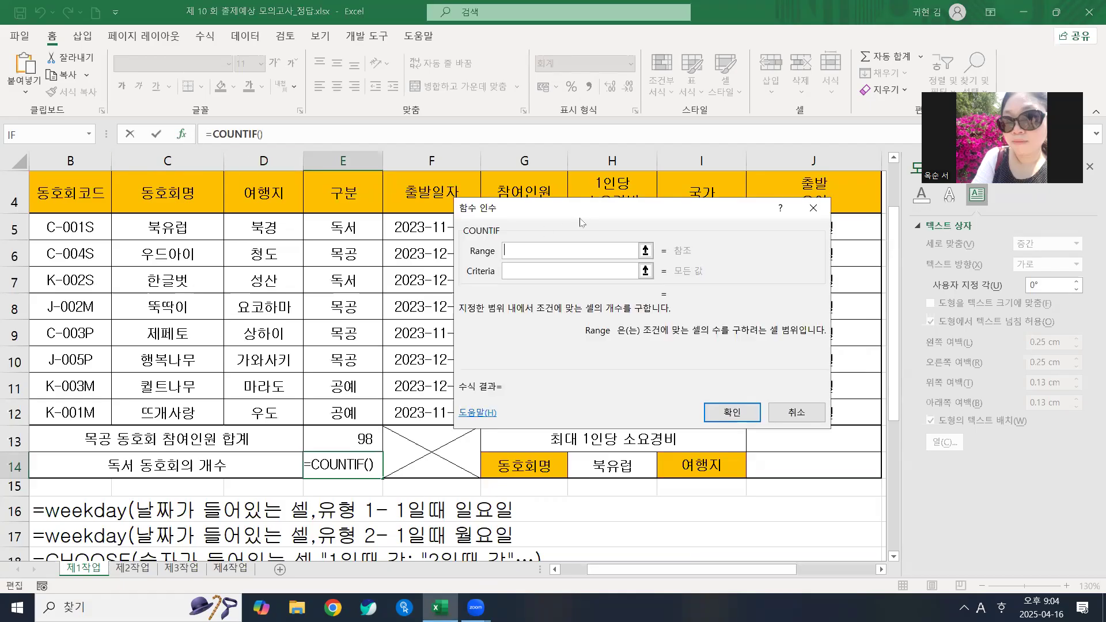
left_click_drag(593, 223, 684, 242)
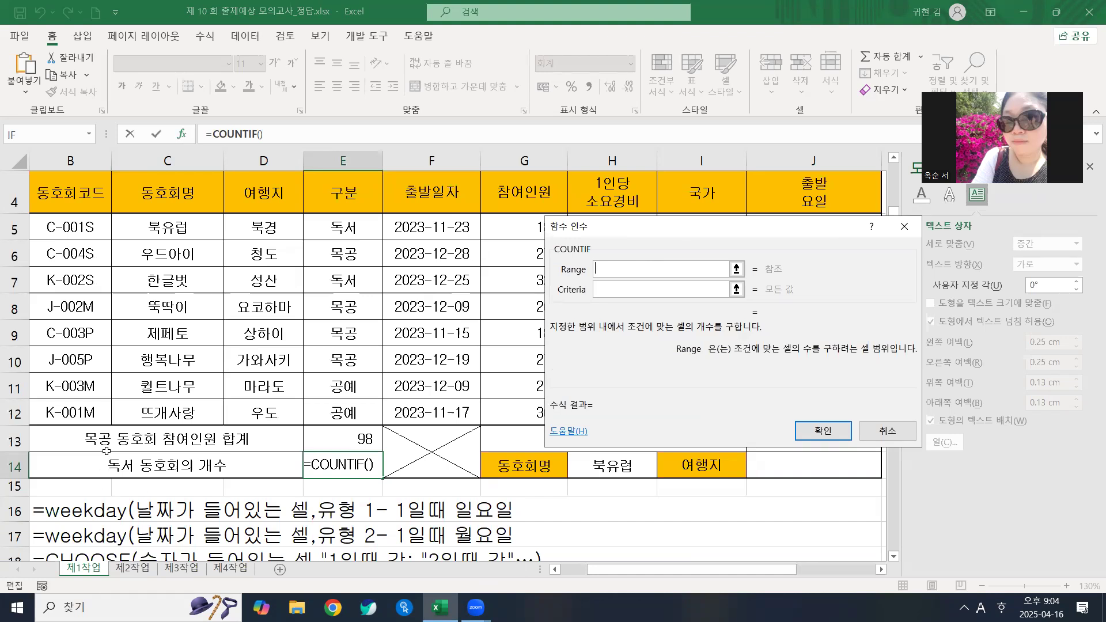
Step: Set the COUNTIF Range to the 구분 cells E5:E12 and the Criteria to "독서", and confirm the formula
left_click(653, 271)
left_click_drag(350, 230, 340, 406)
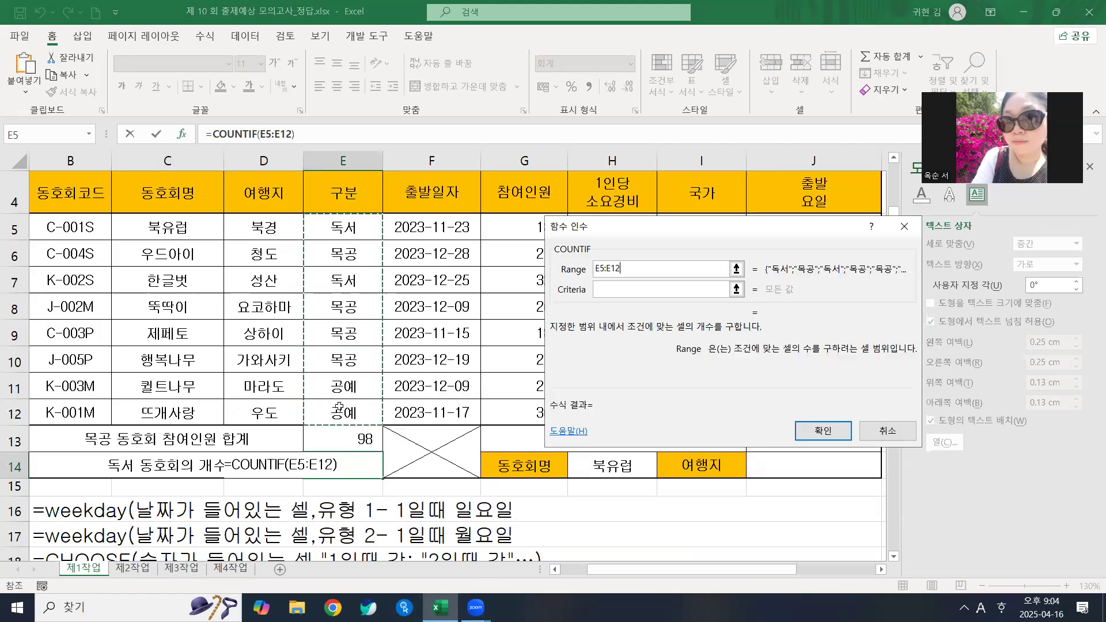
left_click(610, 291)
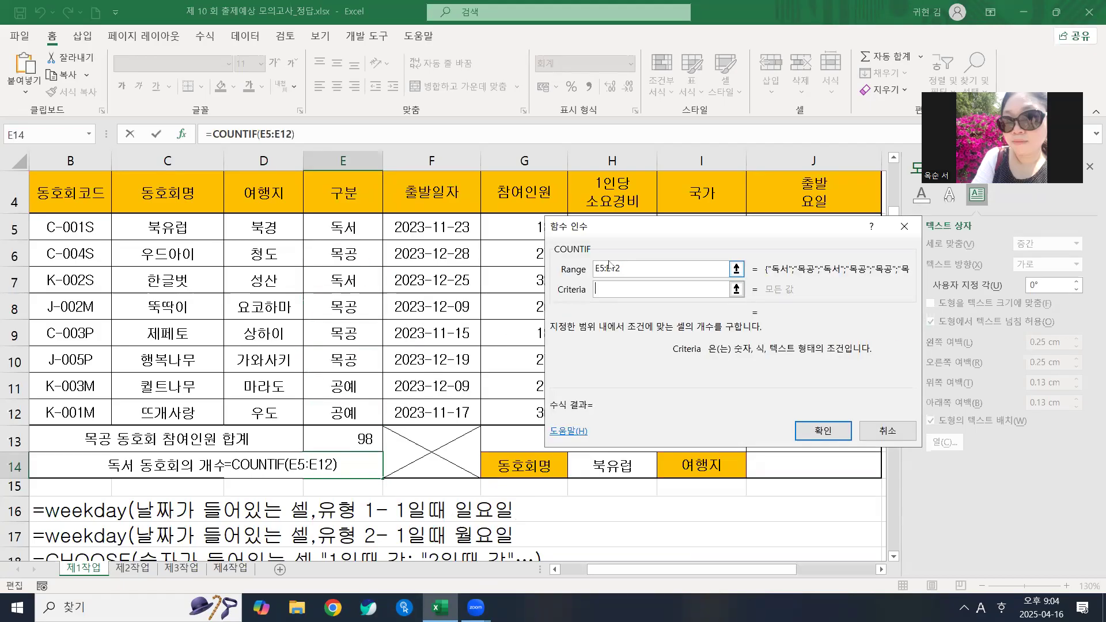
type("\"EHR")
key("BackSpace")
key("BackSpace")
key("BackSpace")
key("Hangul")
type("독서")
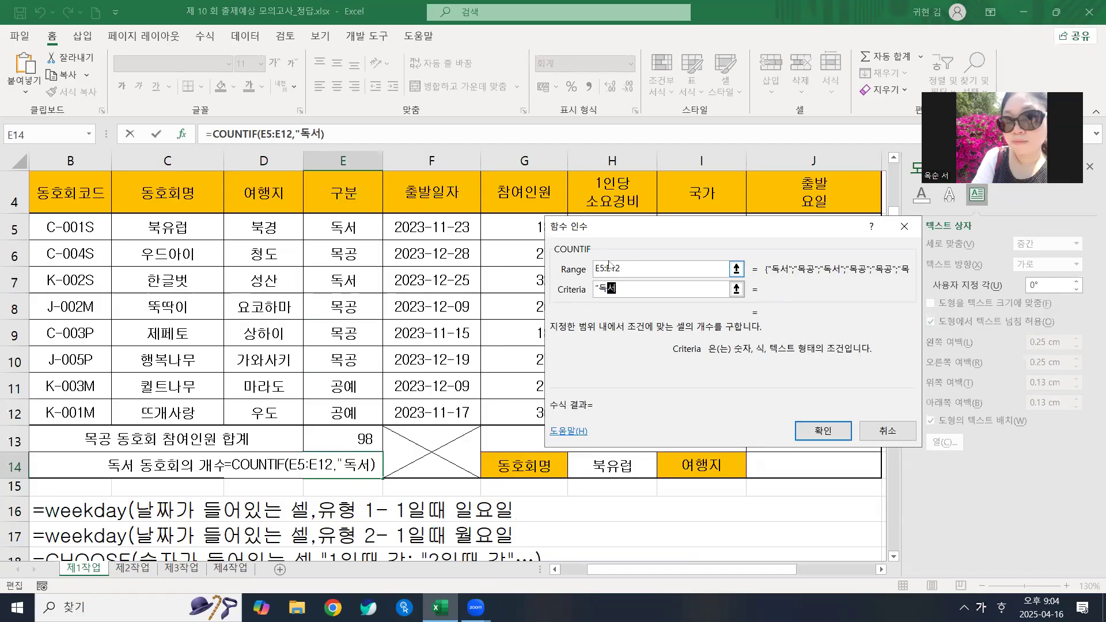
type("\"")
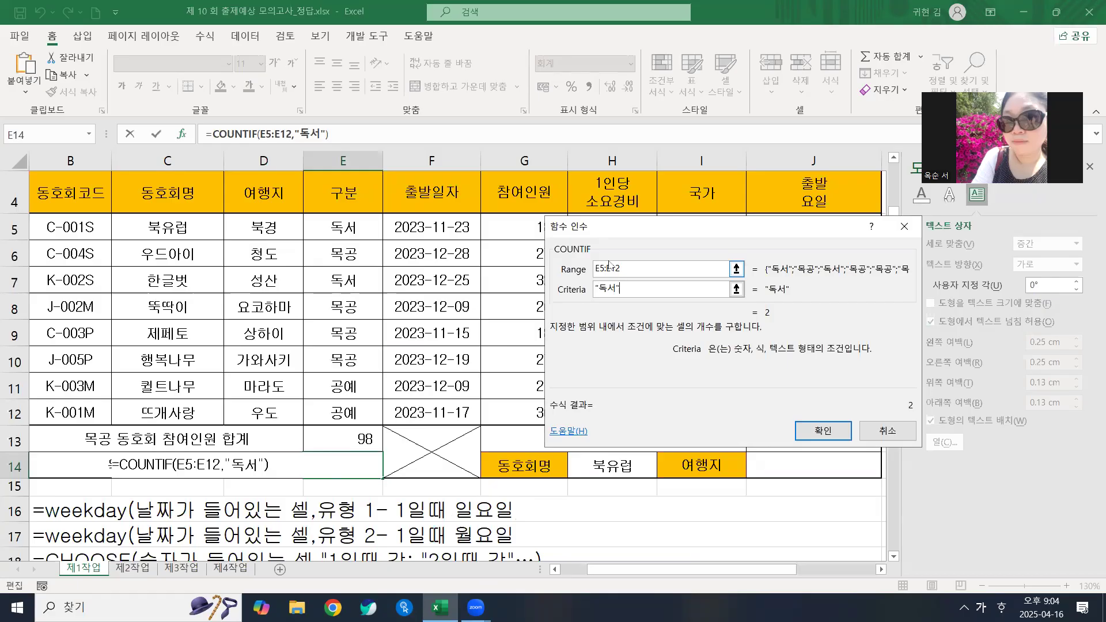
left_click(808, 430)
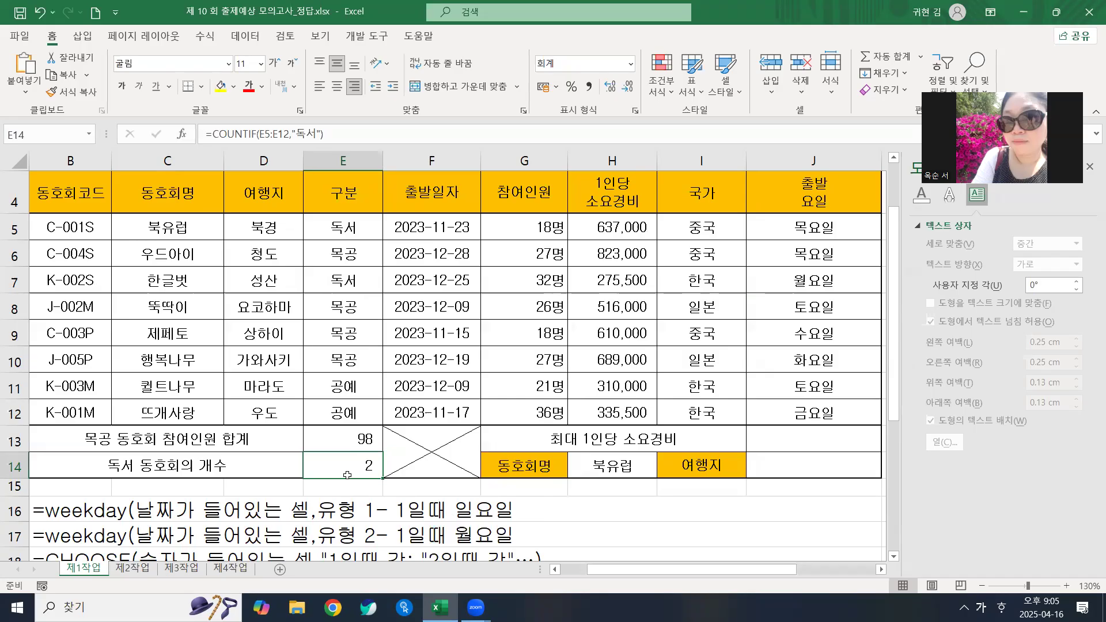
Step: Append &"개" to the COUNTIF formula in E14
left_click(343, 134)
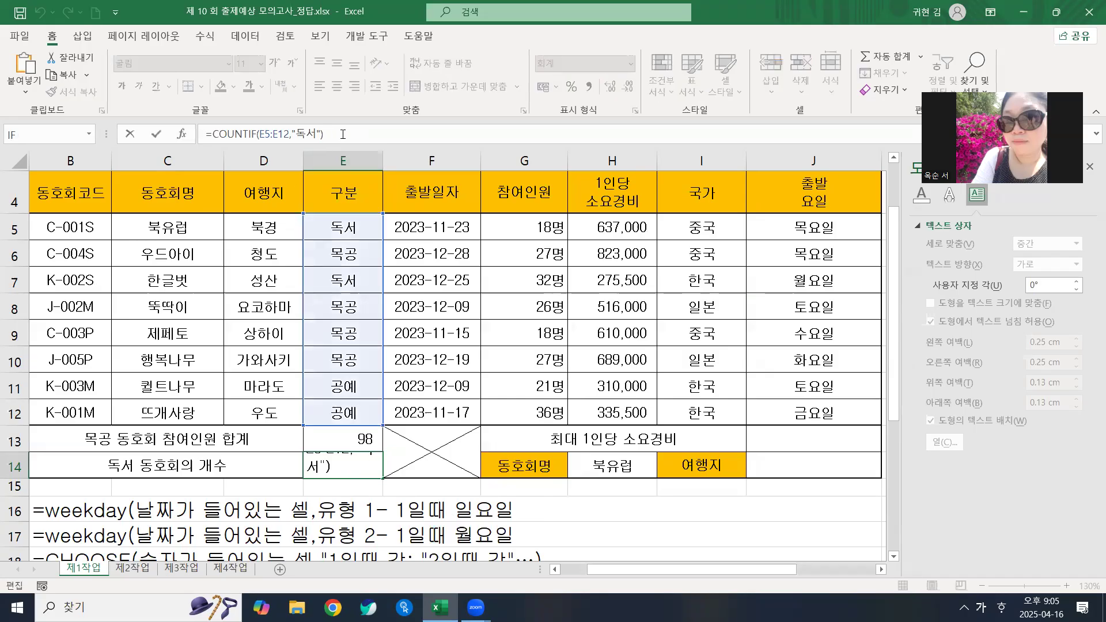
type("&\"개\"")
key("Return")
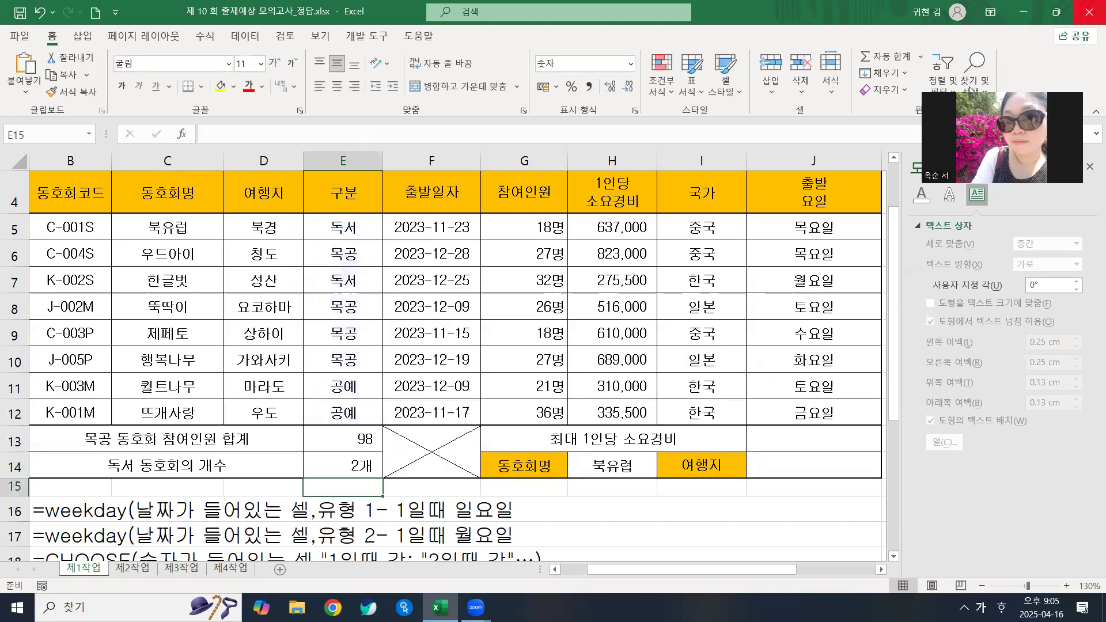
Step: Enter a MAX formula in J13 over the 1인당 소요경비 values in H5:H12
left_click(1050, 480)
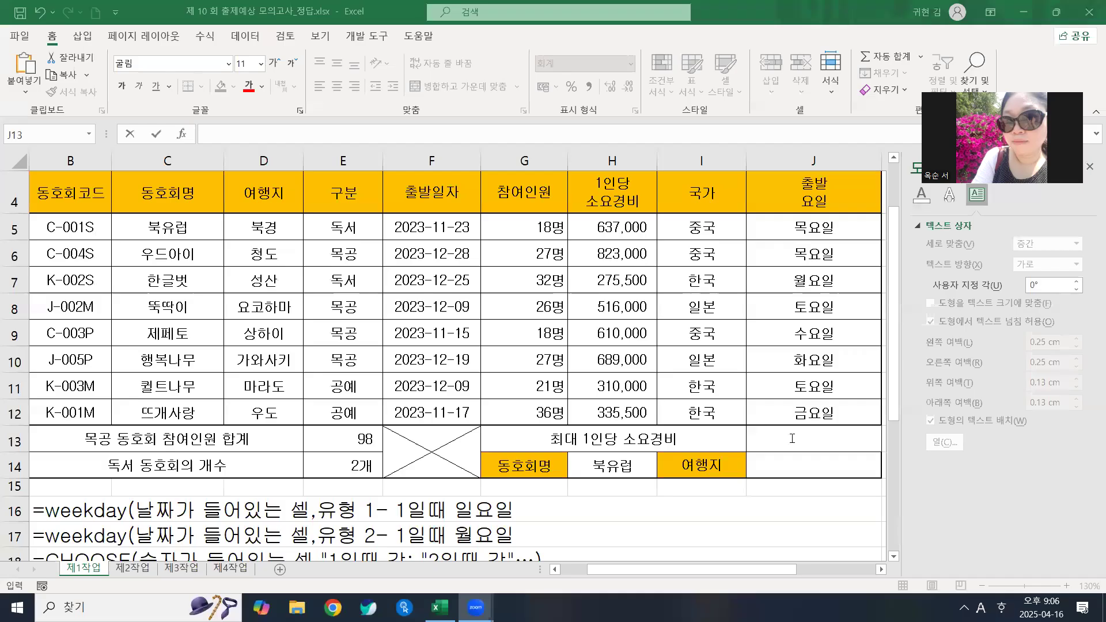
left_click(803, 429)
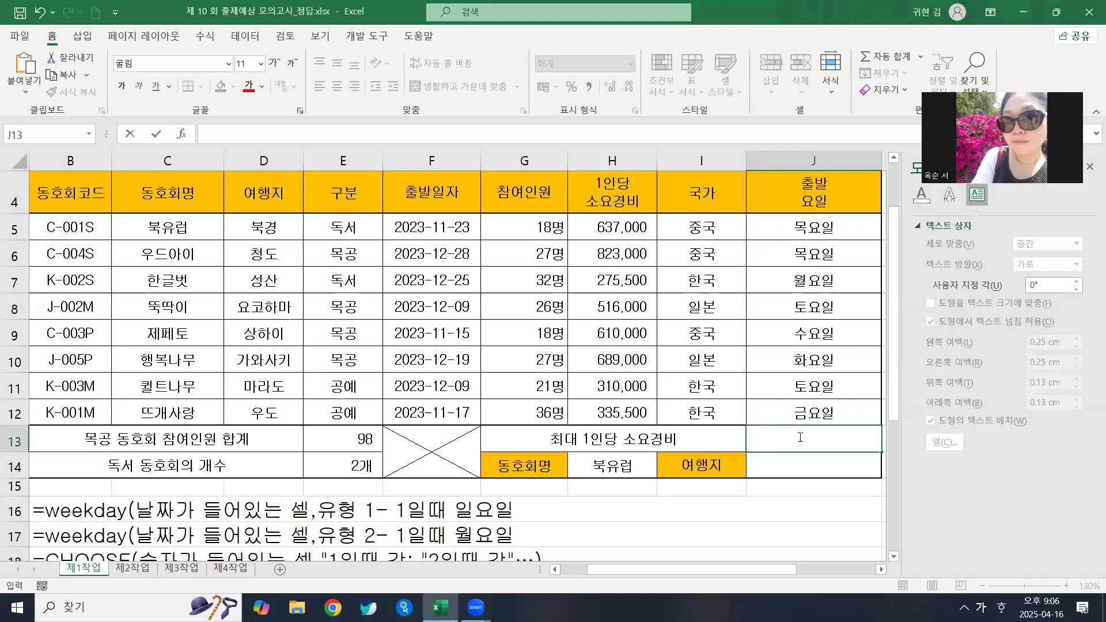
left_click(818, 438)
type("=ㅡ")
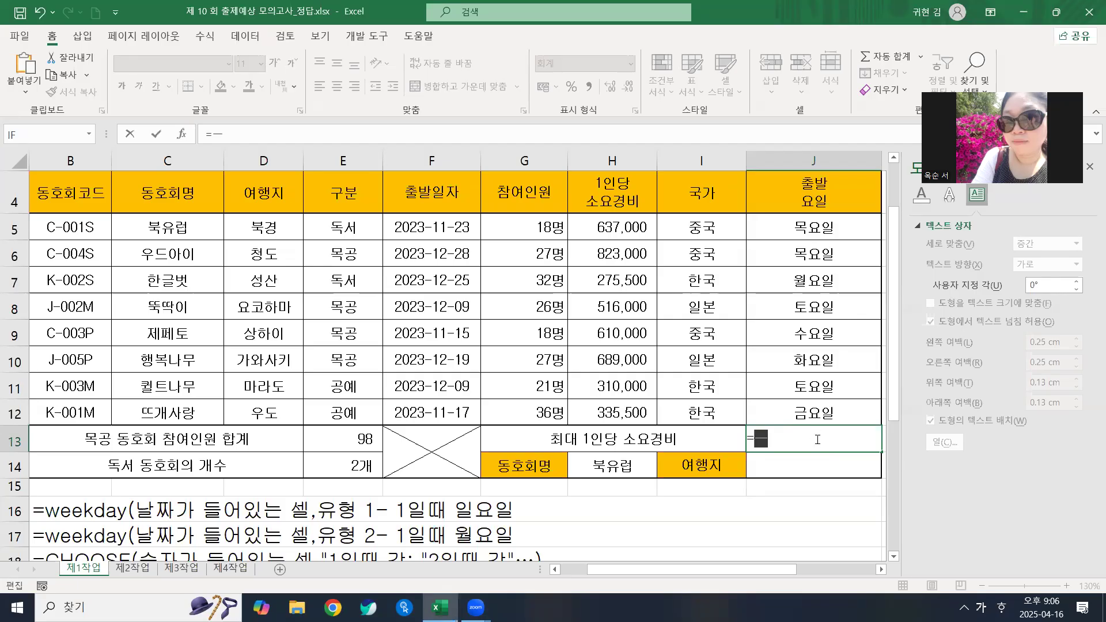
key("Hangul")
type("MAX")
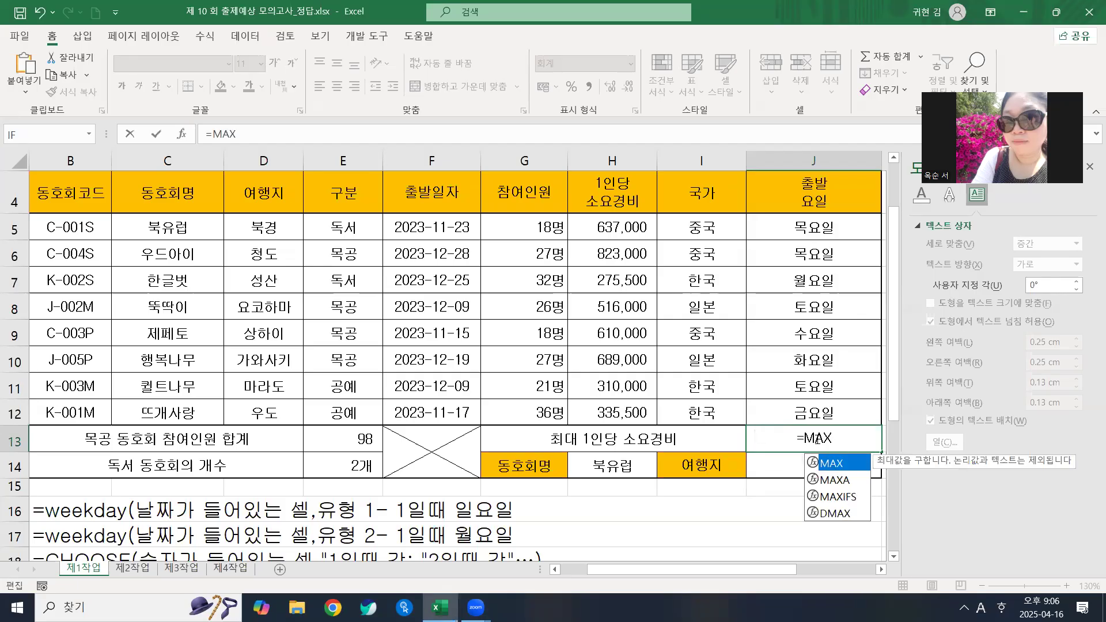
double_click(847, 465)
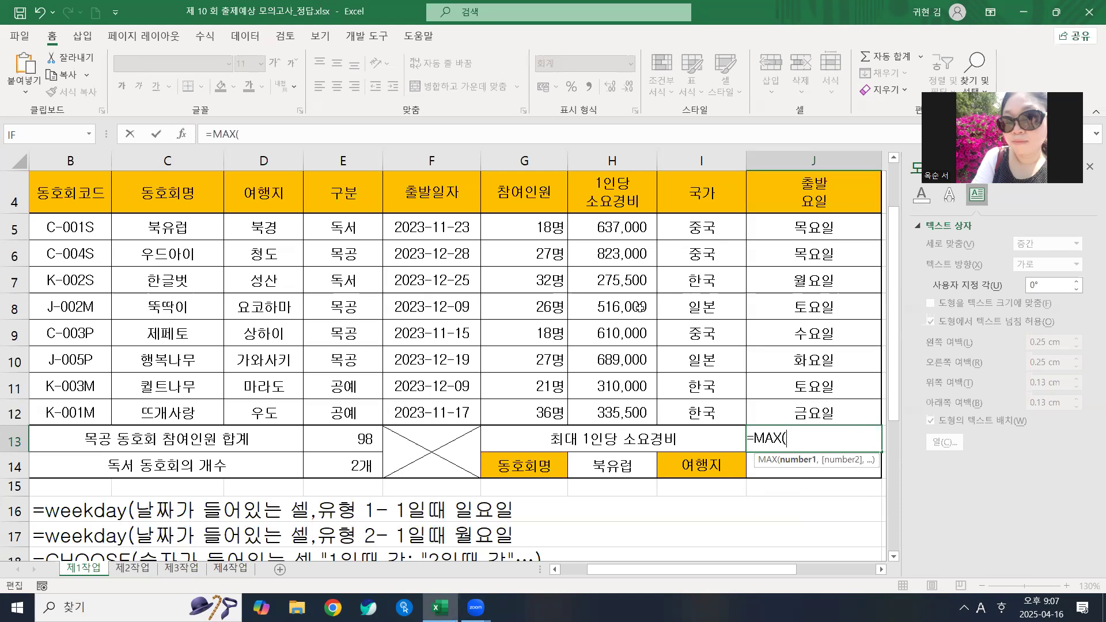
left_click_drag(620, 226, 624, 413)
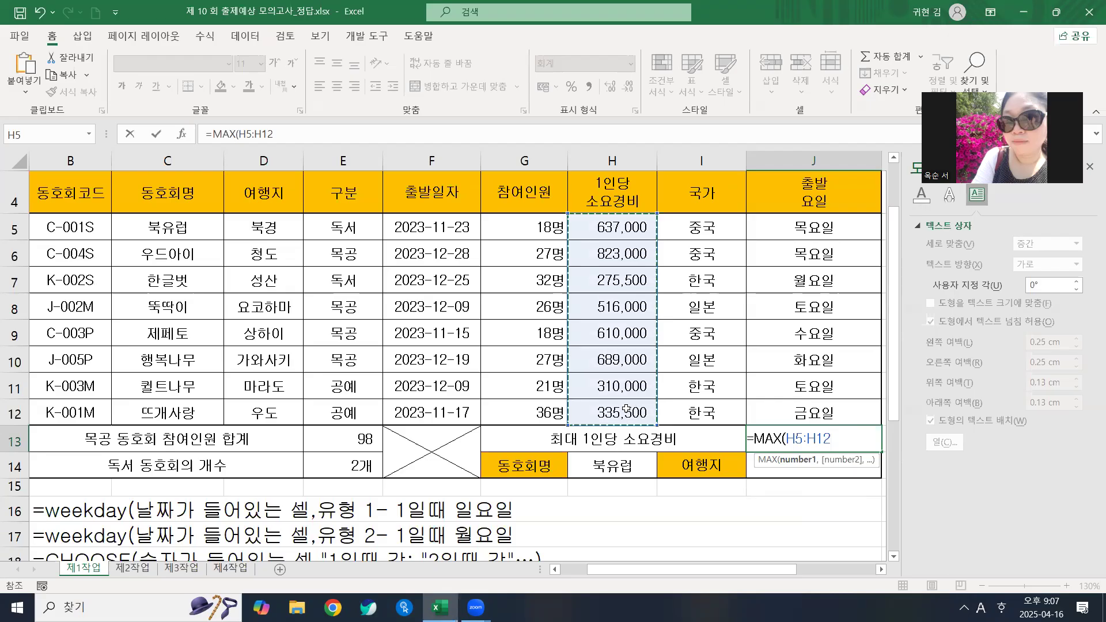
key("Return")
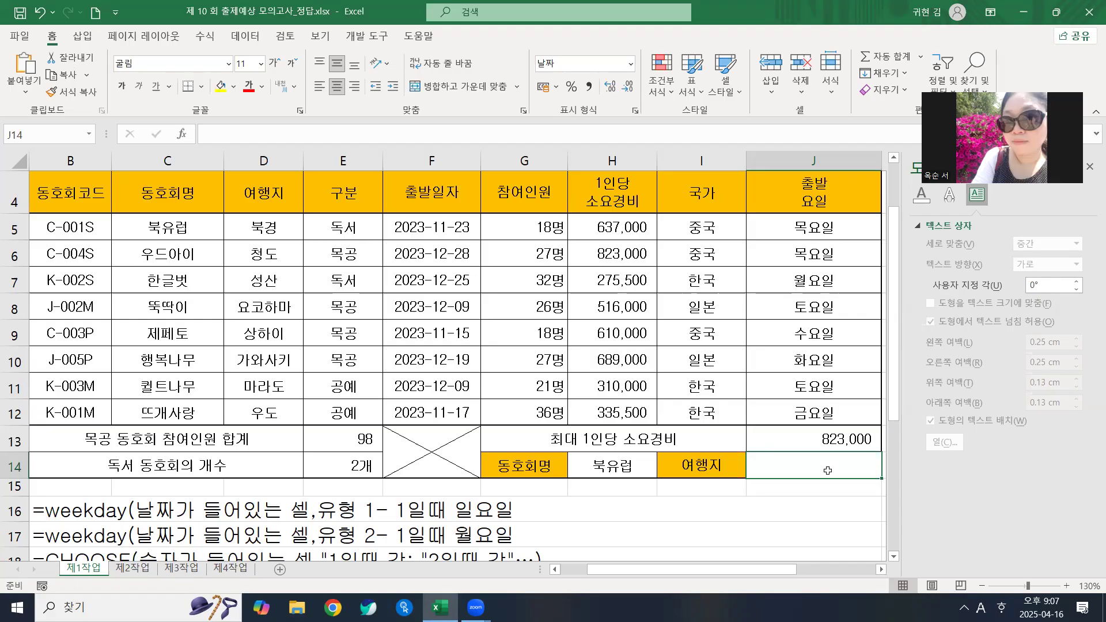
Step: Begin a VLOOKUP formula in J14 for the 여행지 through its function arguments, with the 동호회명 in H14 as Lookup_value
type("=")
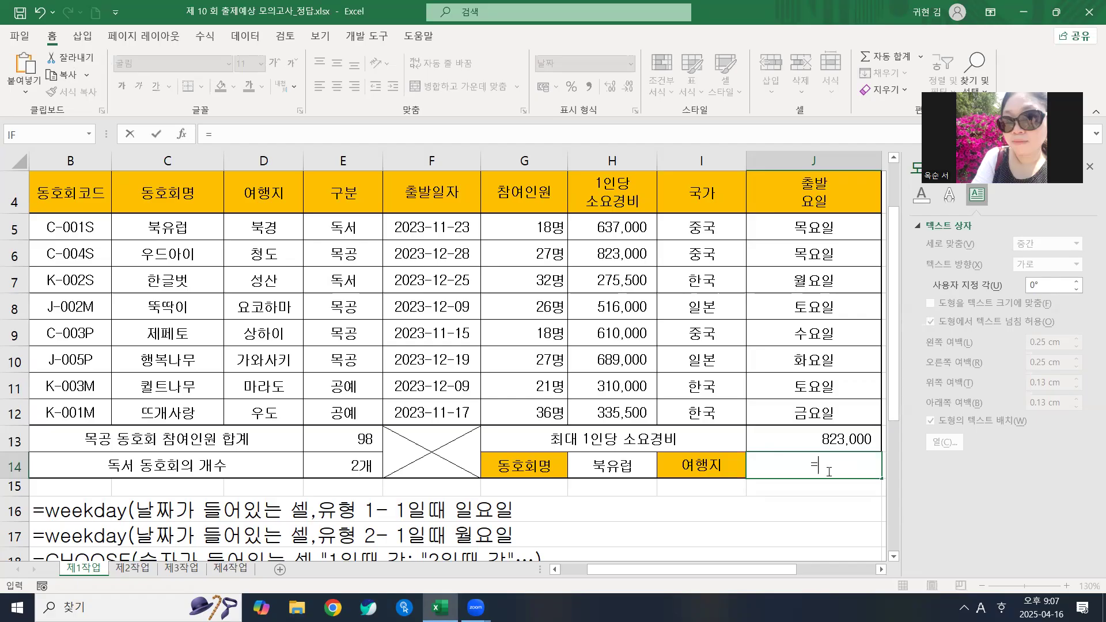
type("VL")
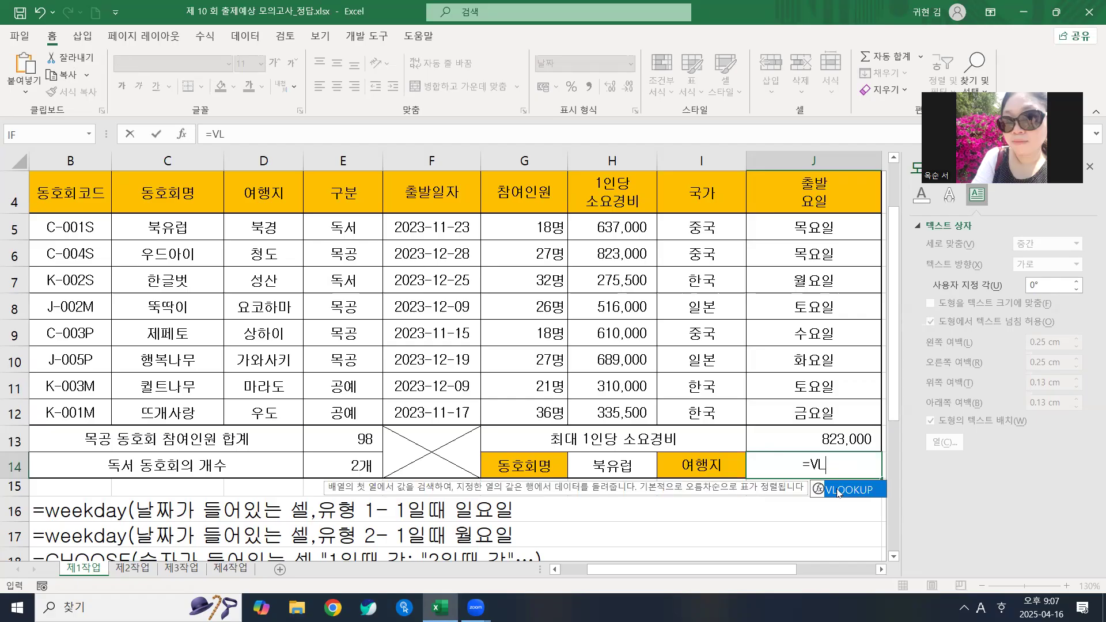
double_click(844, 491)
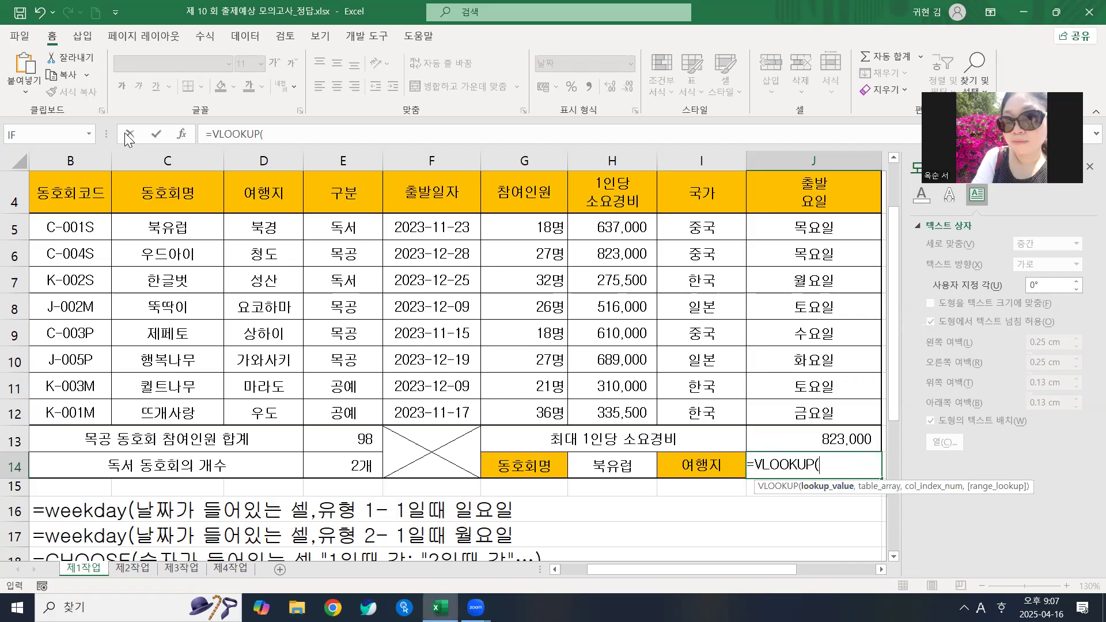
left_click(182, 136)
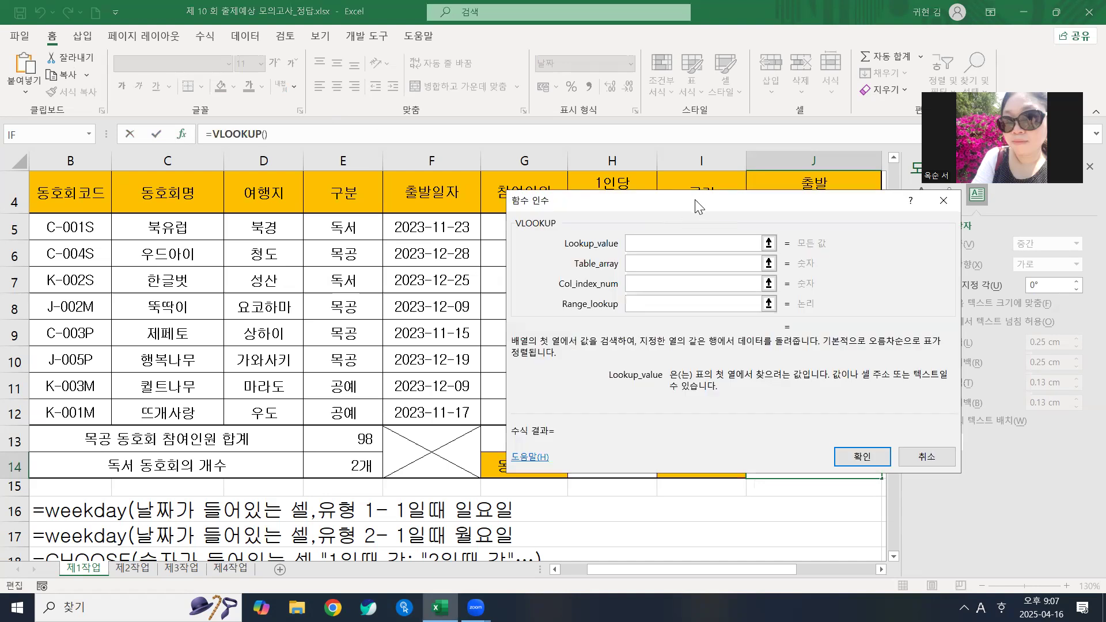
left_click_drag(700, 203, 706, 130)
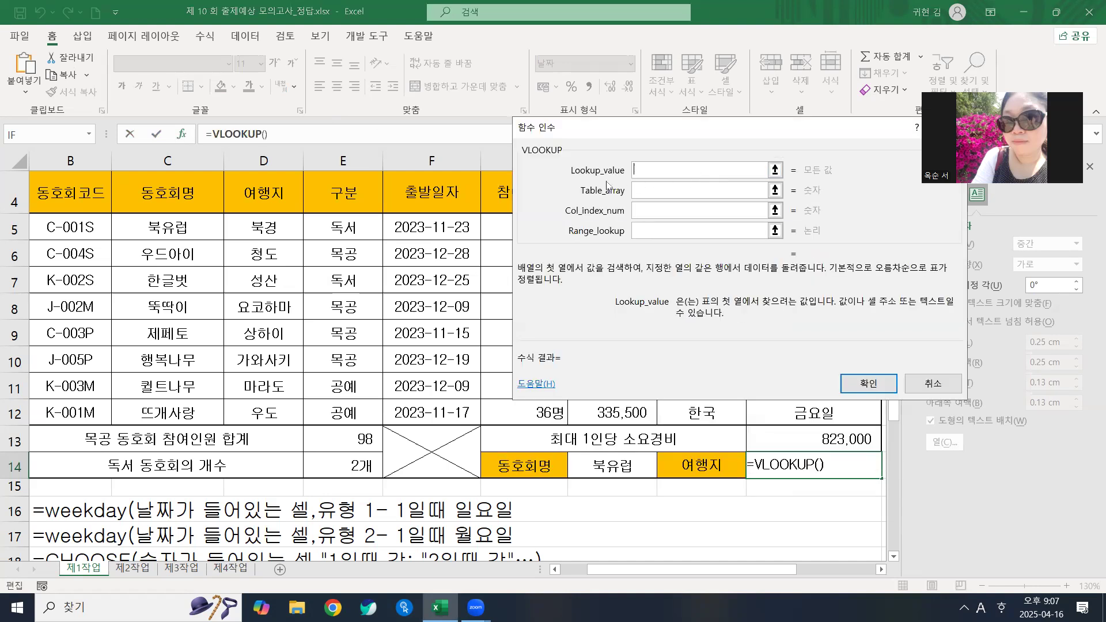
left_click(652, 168)
left_click(623, 464)
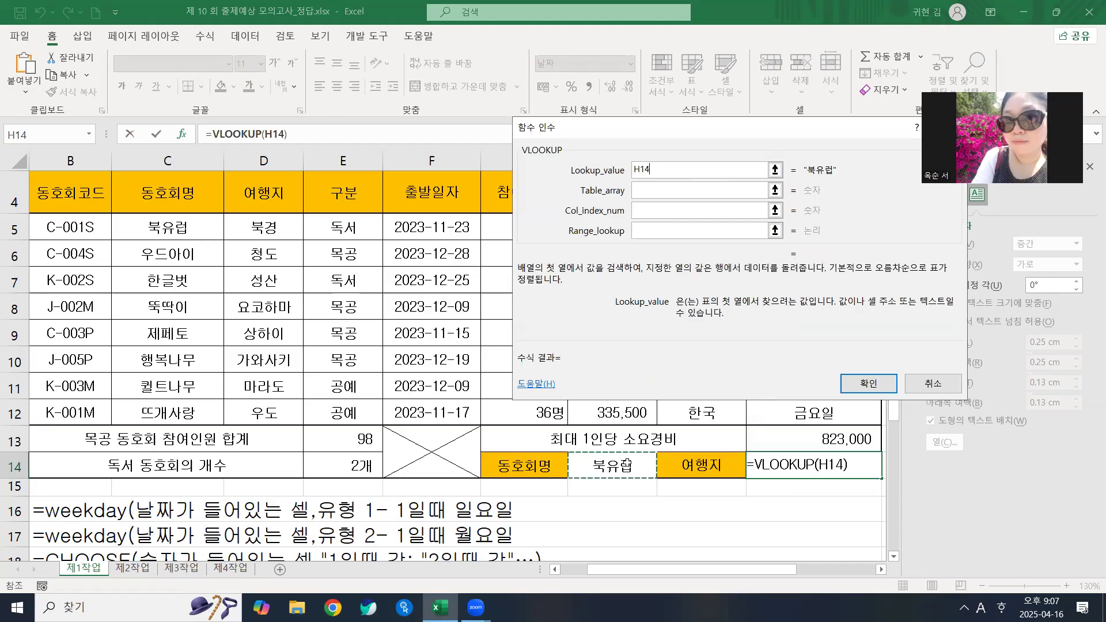
Step: Set the VLOOKUP Table_array to C5:H12, Col_index_num to 2 and Range_lookup to 0, and confirm the formula in J14
left_click(645, 189)
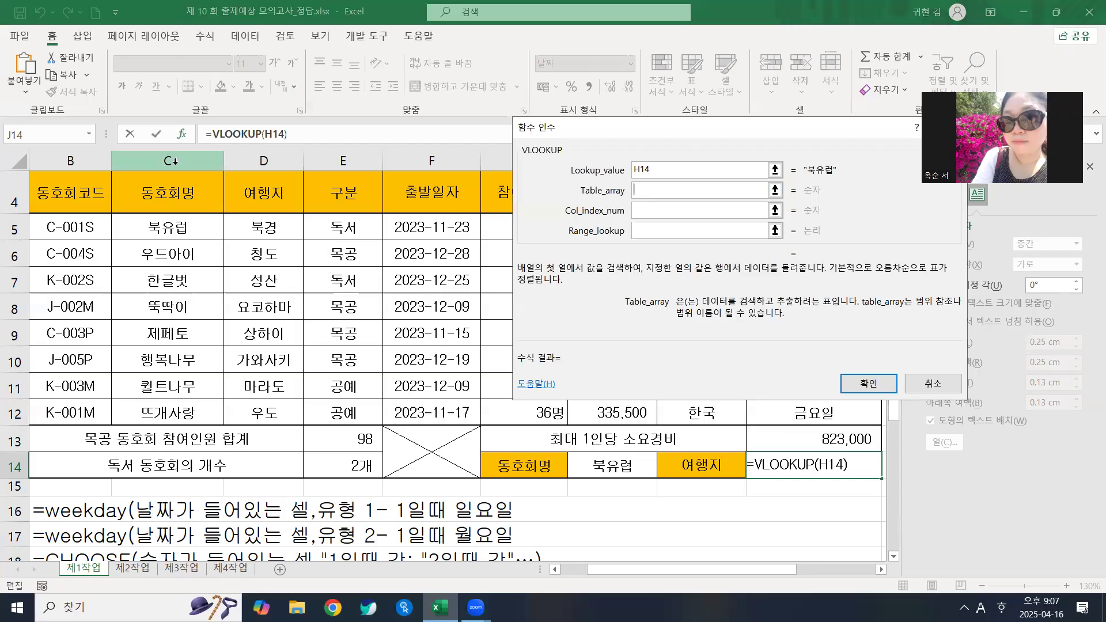
left_click_drag(168, 227, 645, 421)
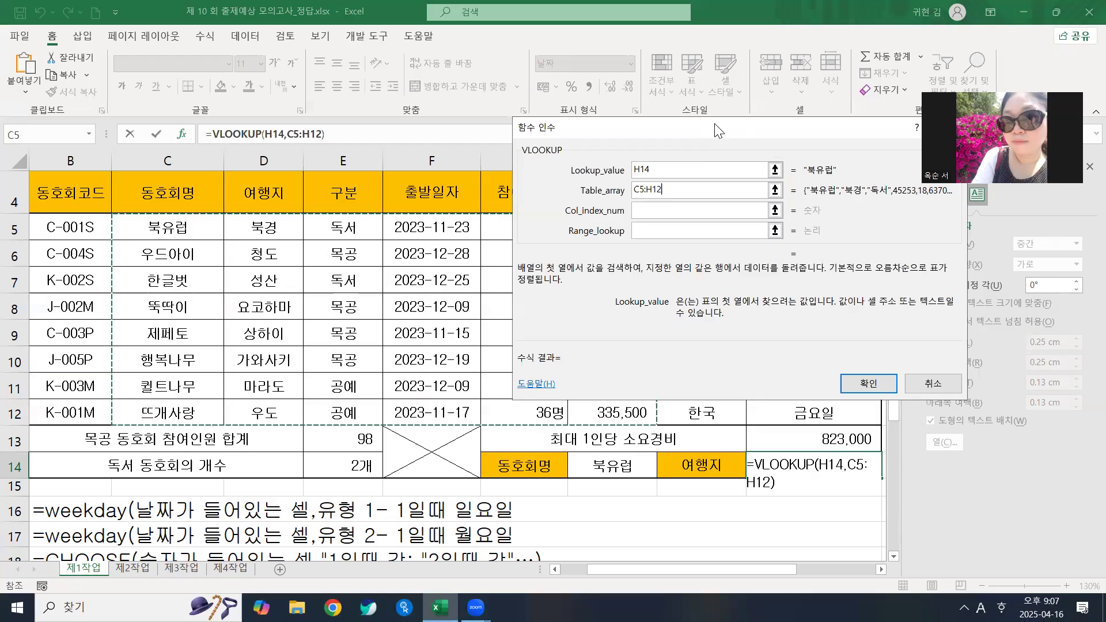
left_click(696, 128)
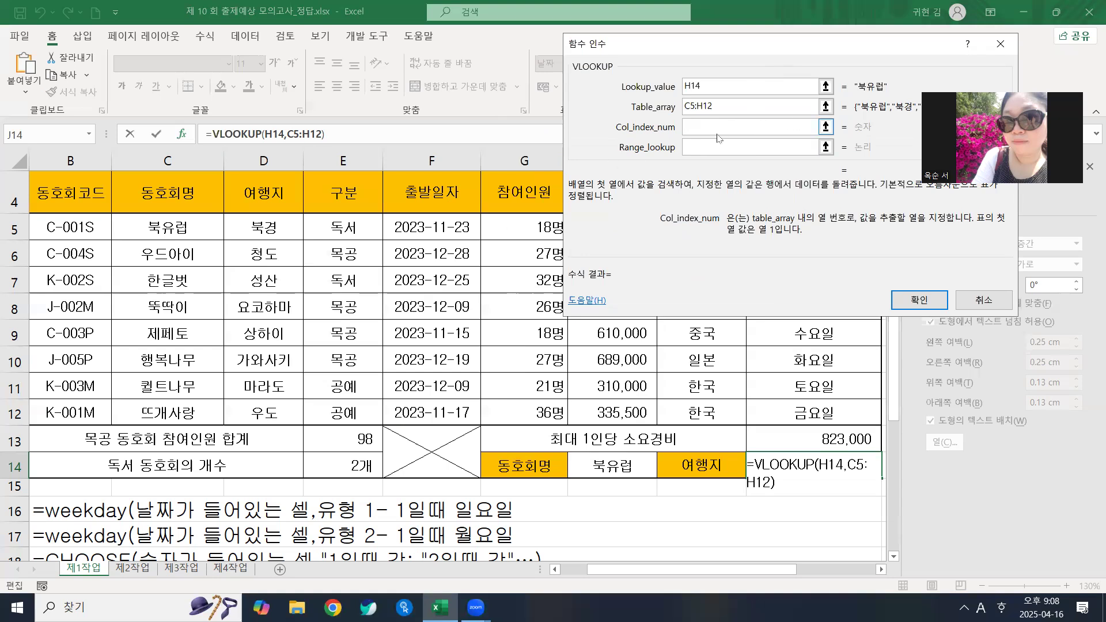
type("2")
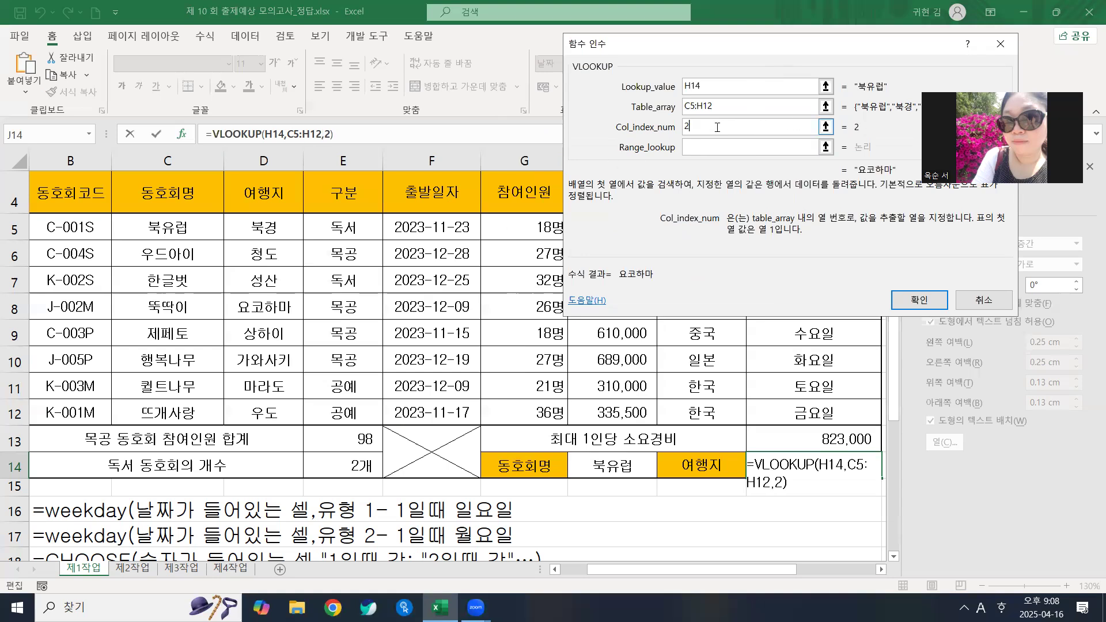
left_click(716, 146)
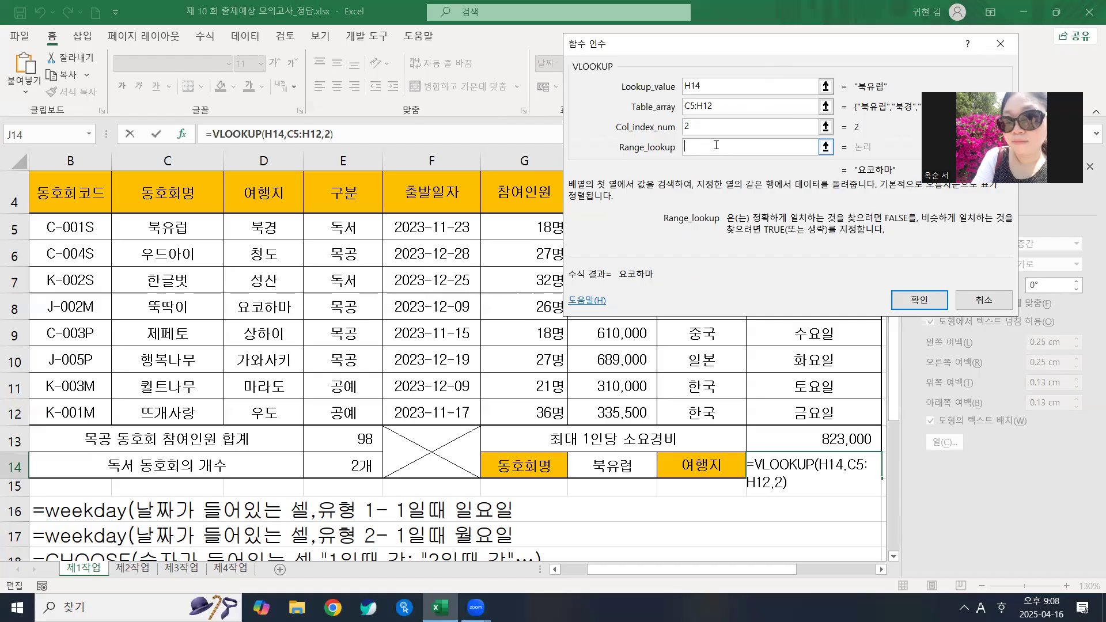
type("0")
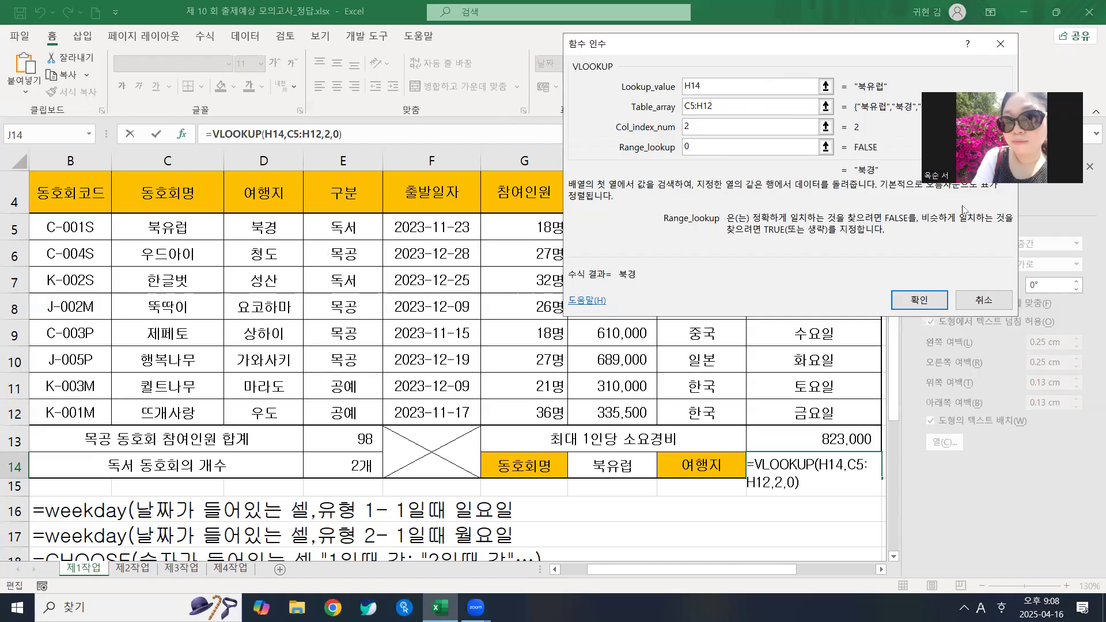
left_click(920, 299)
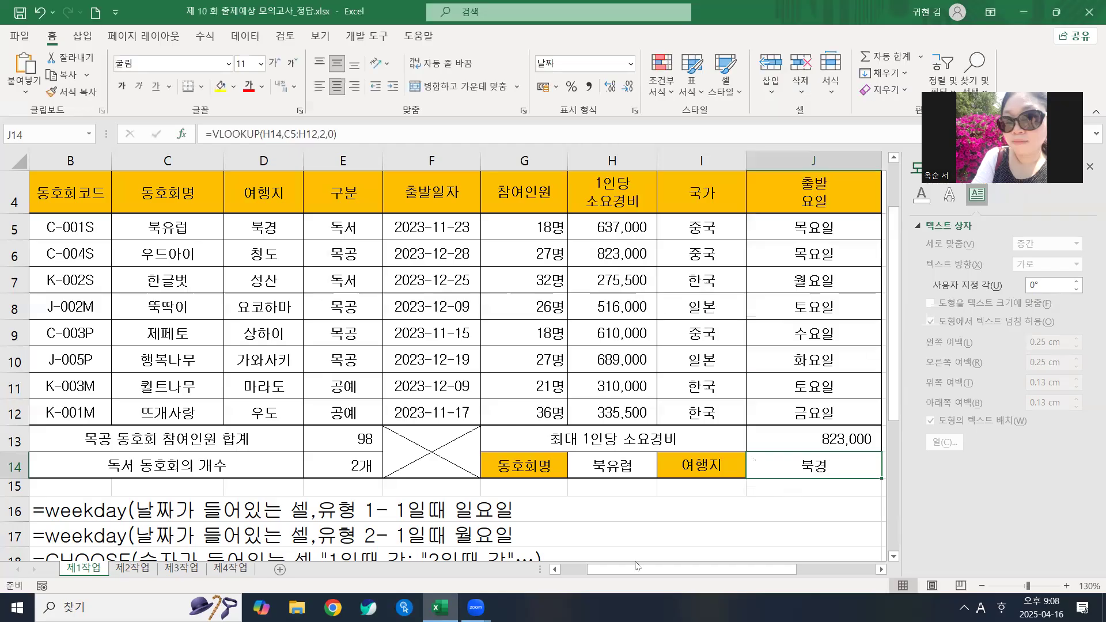
Step: Choose 우드아이 as the 동호회명 in H14 to test the VLOOKUP formula in J14
left_click(615, 467)
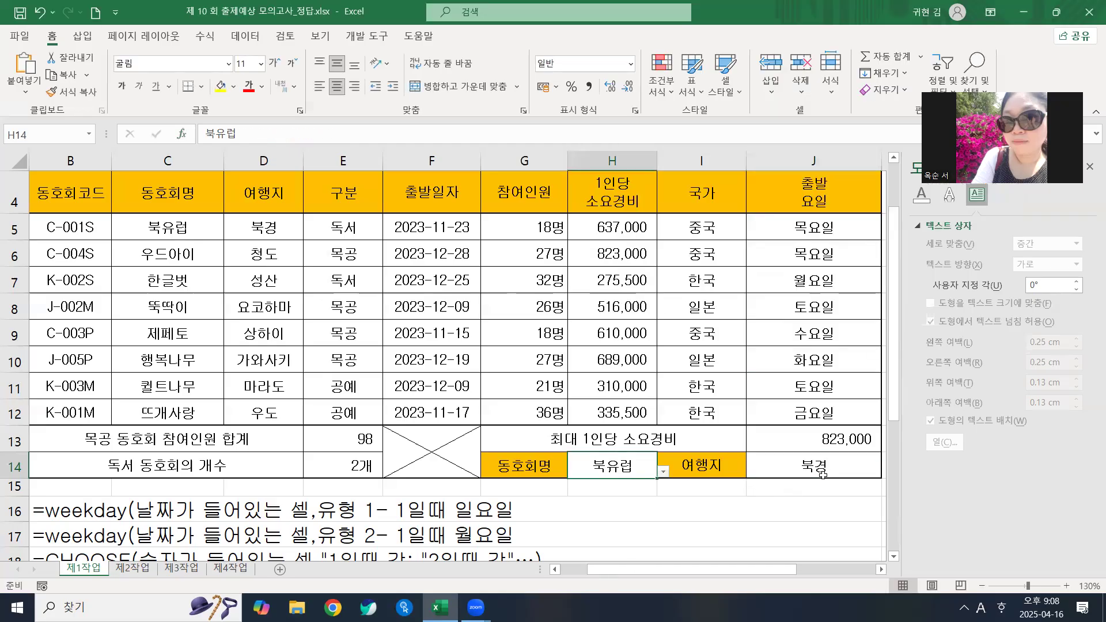
left_click(663, 471)
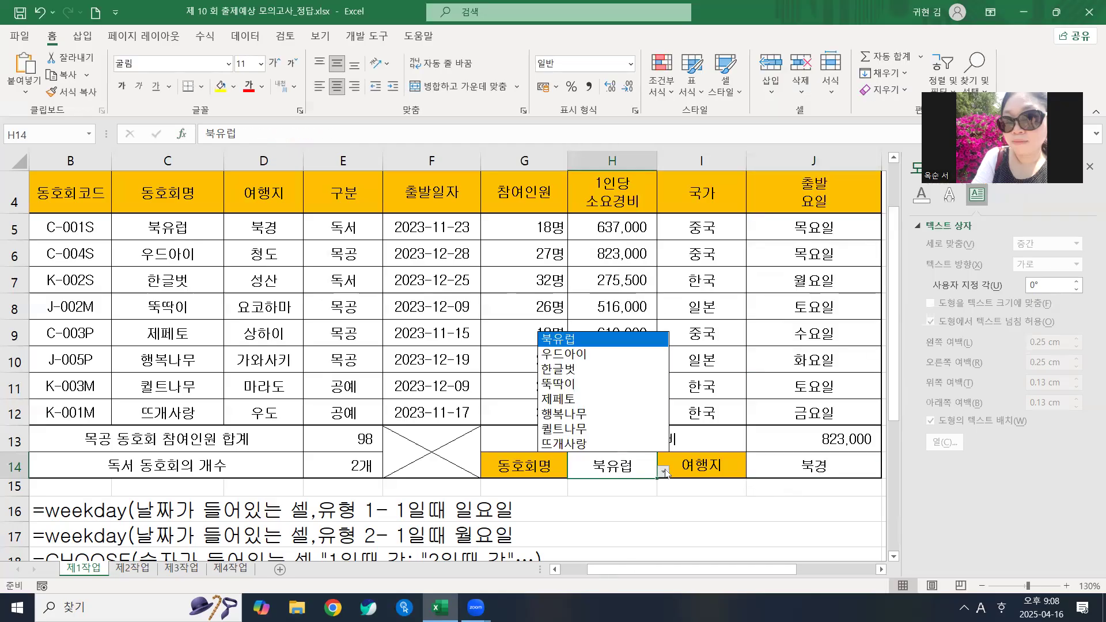
left_click(576, 354)
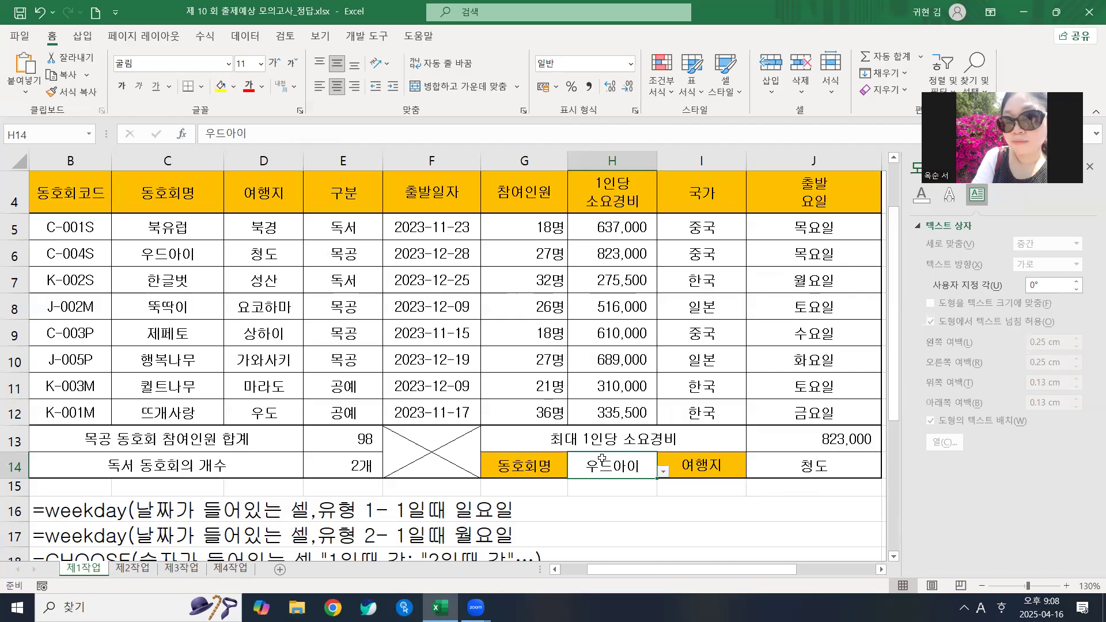
left_click(398, 358)
scroll(397, 357, "up", 1)
scroll(398, 357, "down", 1)
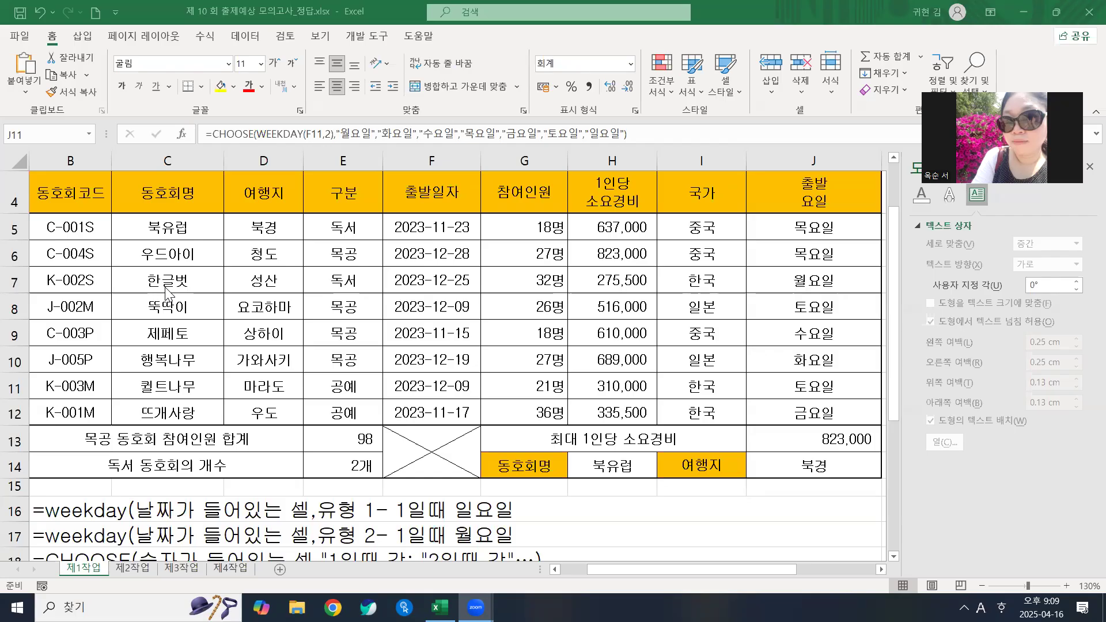
key("alt+Tab")
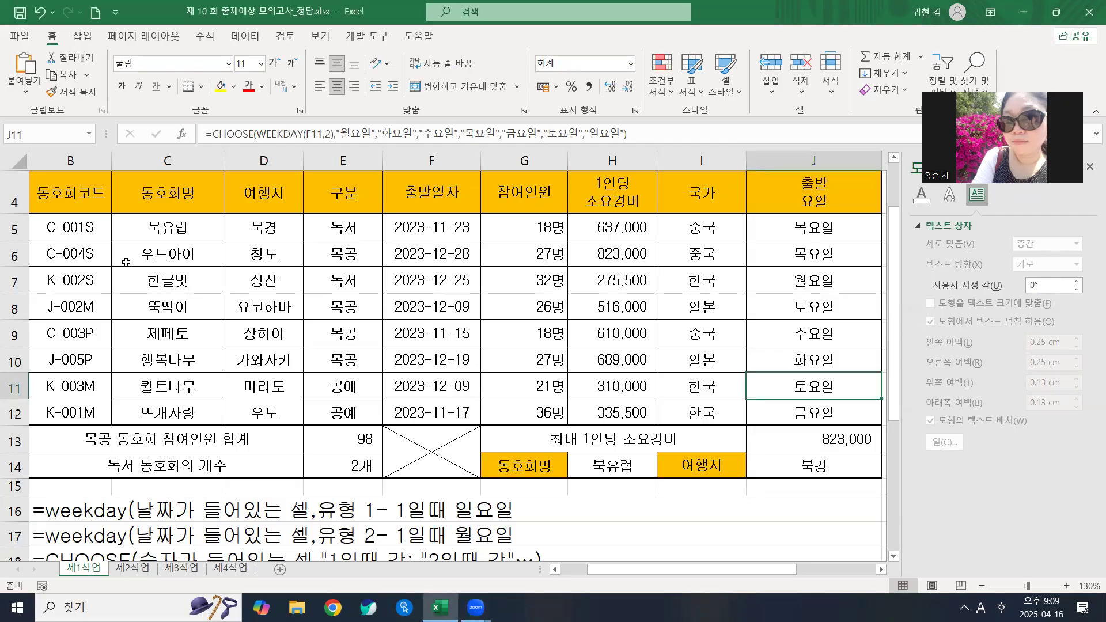
Step: Create a formula-based conditional formatting rule for B5:J12 with the formula =$G5>=30
left_click_drag(84, 228, 816, 419)
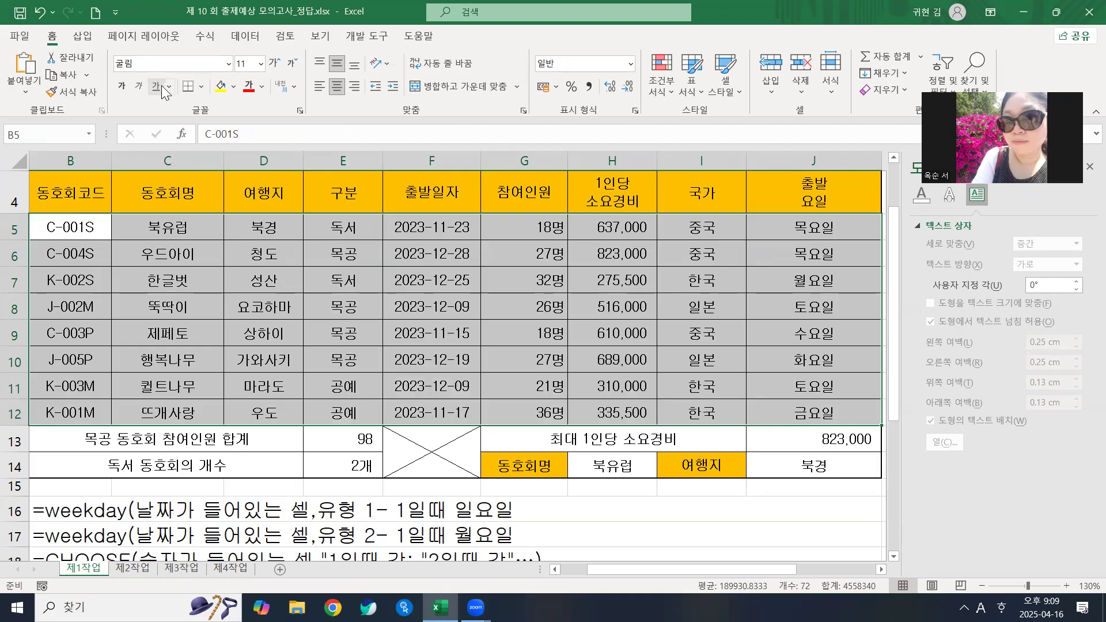
left_click(669, 98)
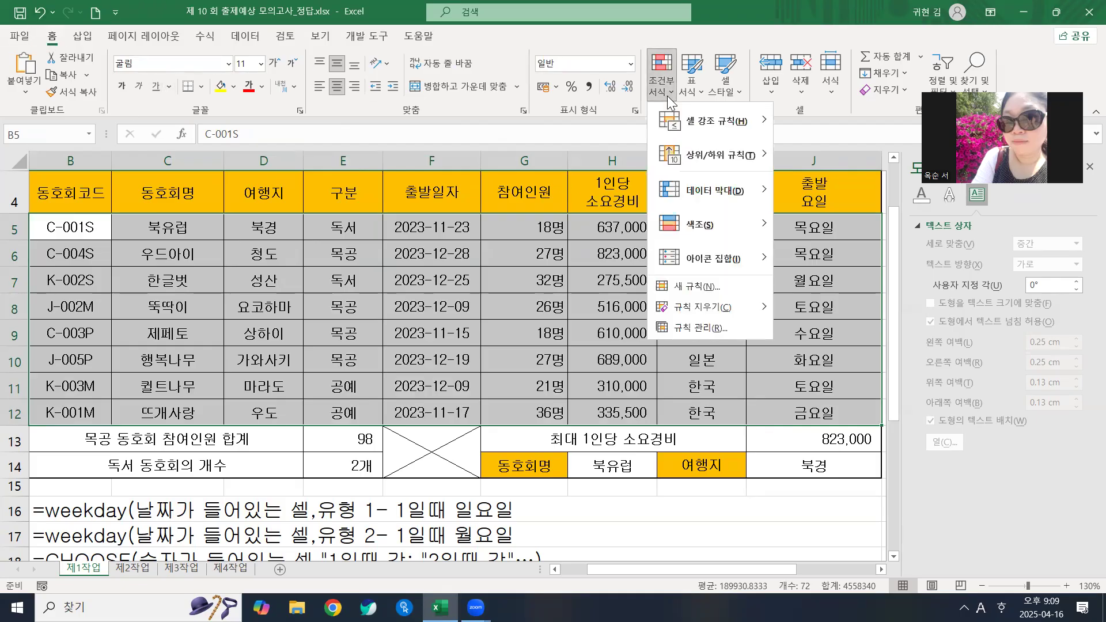
left_click(695, 289)
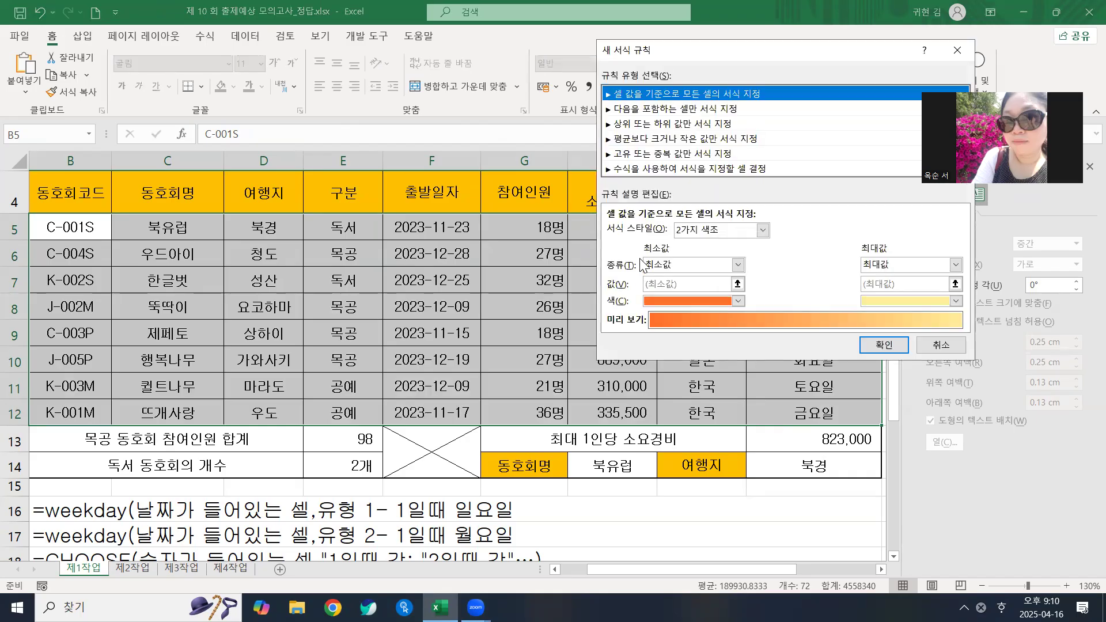
left_click(657, 169)
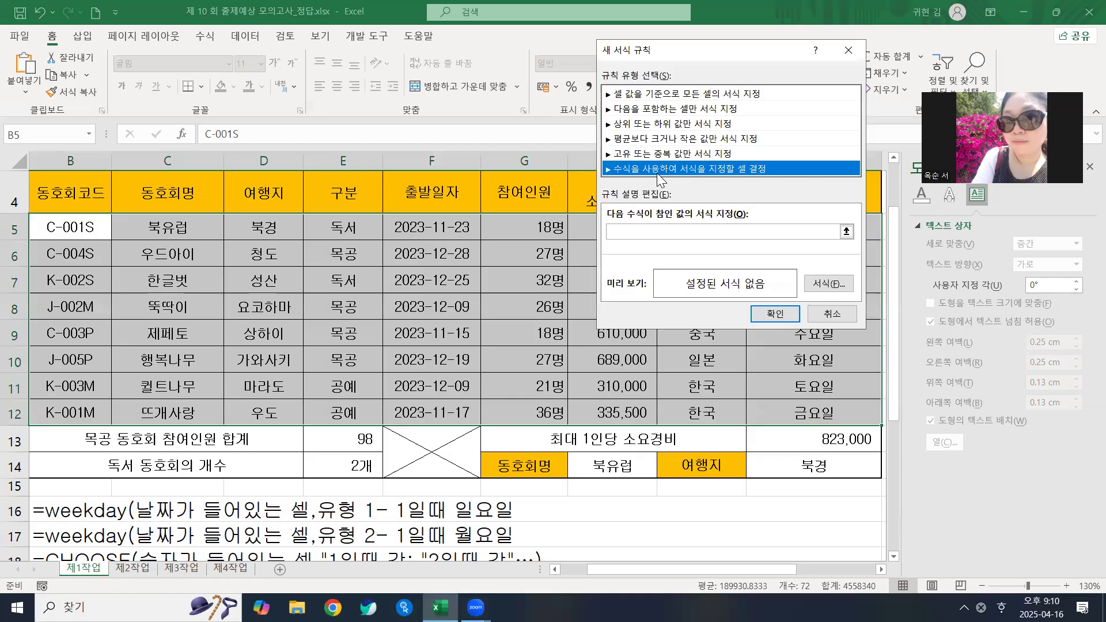
left_click(623, 230)
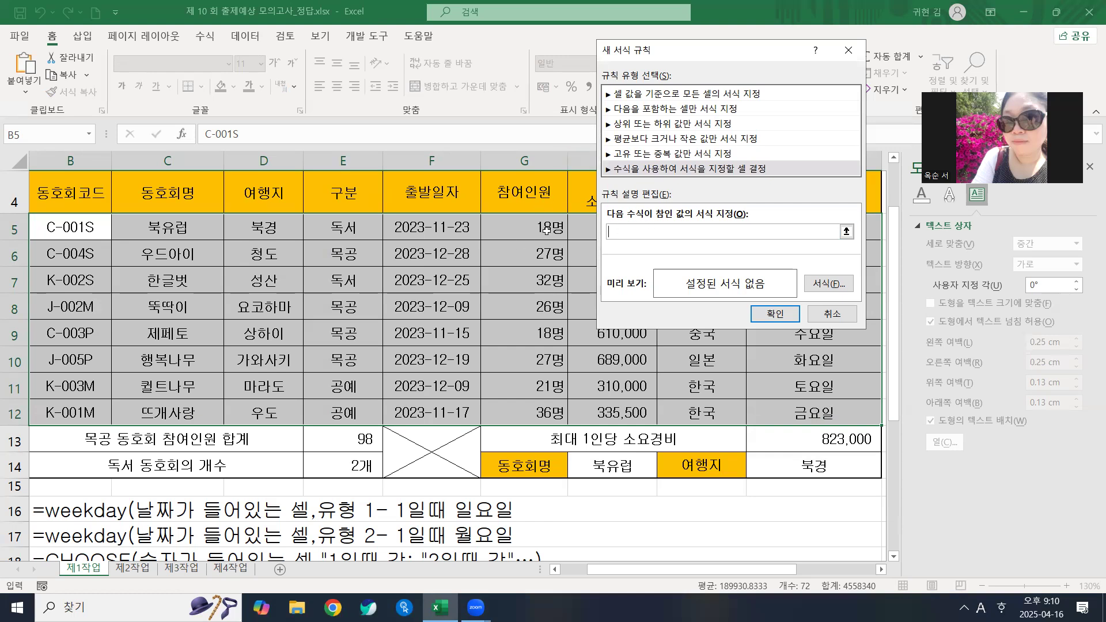
left_click(511, 227)
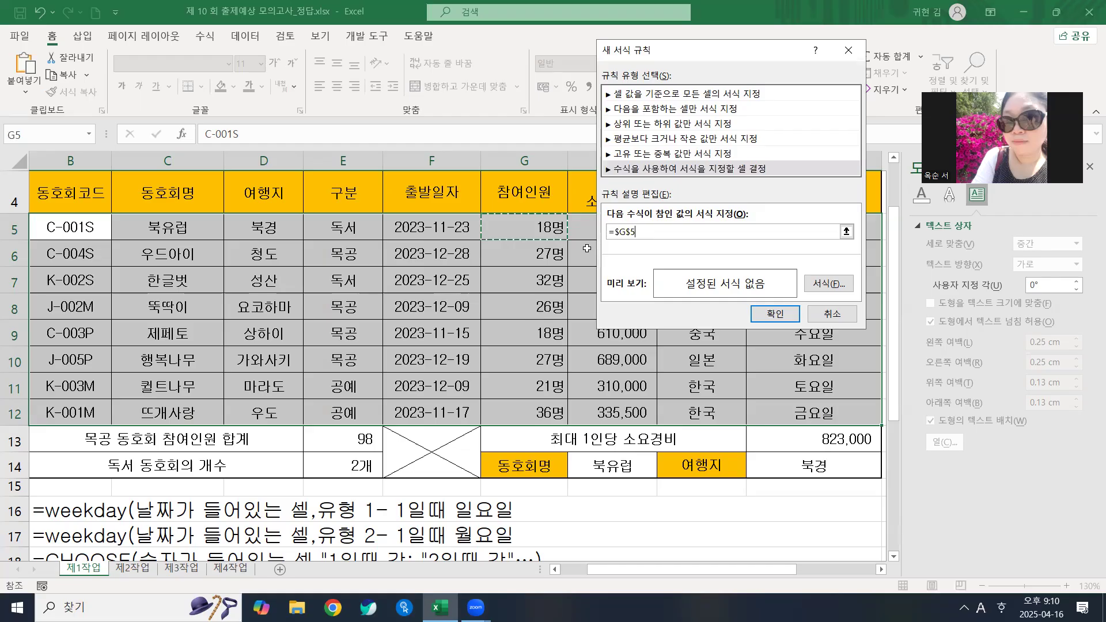
key("F4")
key("F4")
type(">=30")
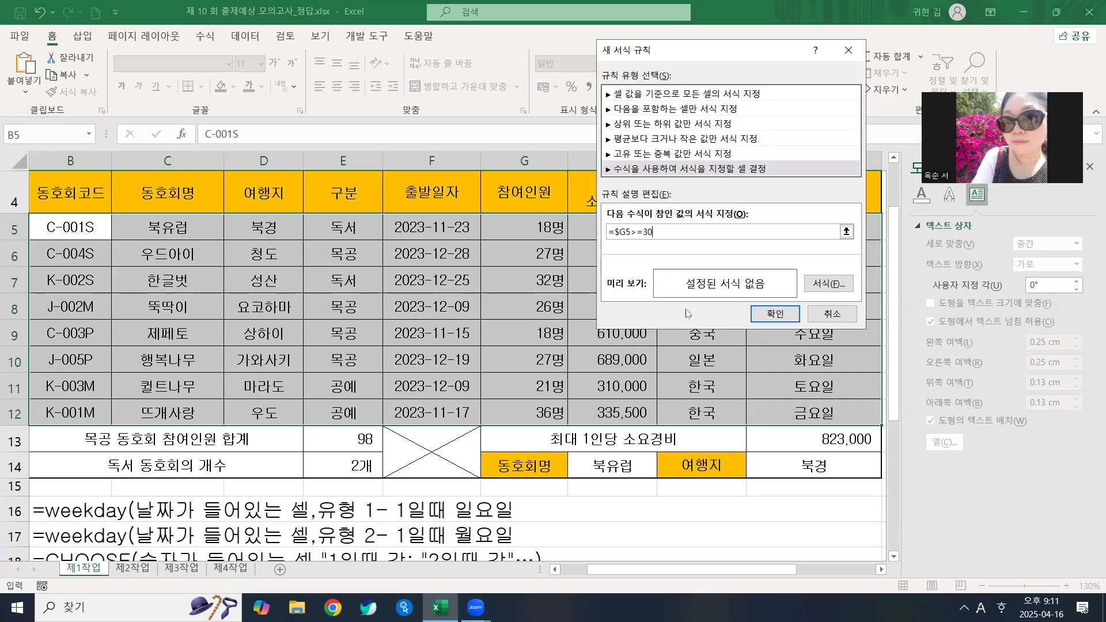
Step: Set the rule's font format to bold (굵게) in standard blue, and apply the rule to the table rows
left_click(830, 284)
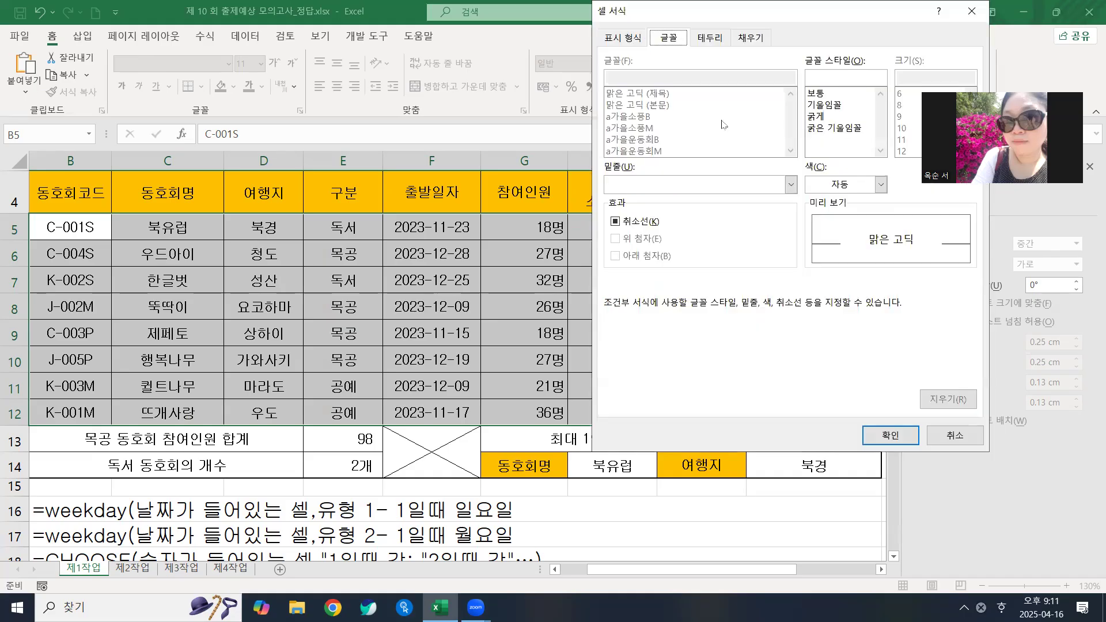
left_click(821, 116)
left_click(844, 185)
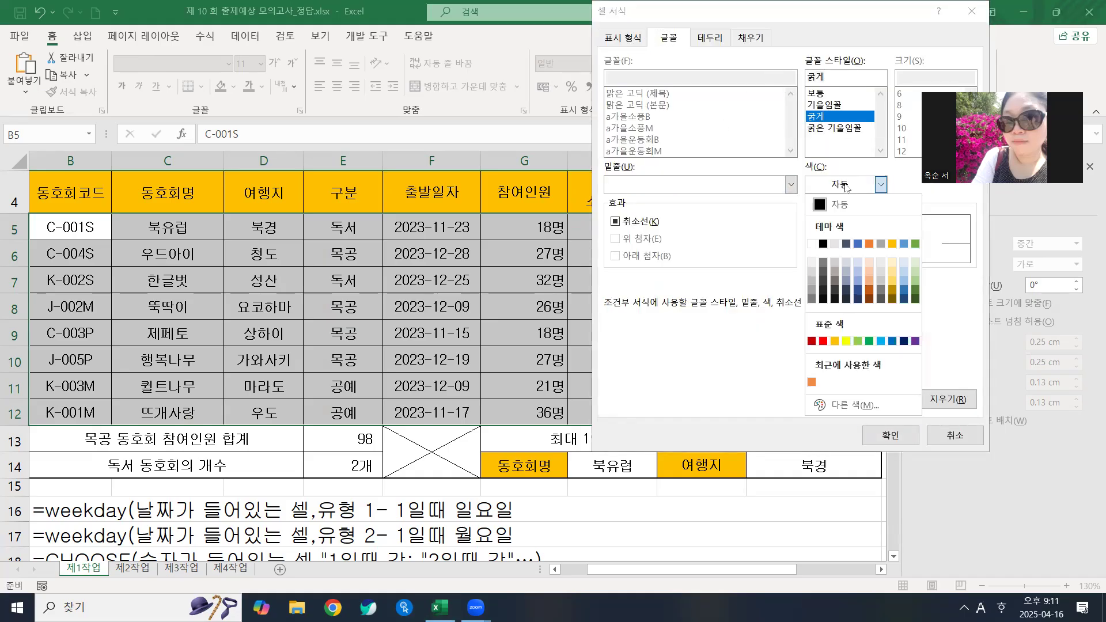
left_click(883, 345)
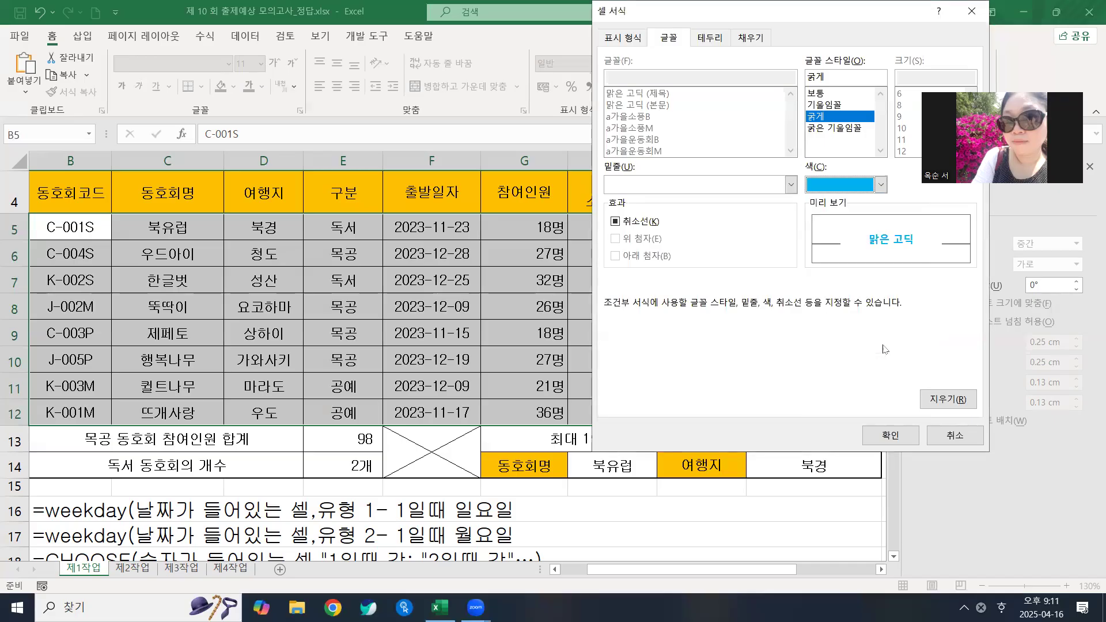
left_click(882, 184)
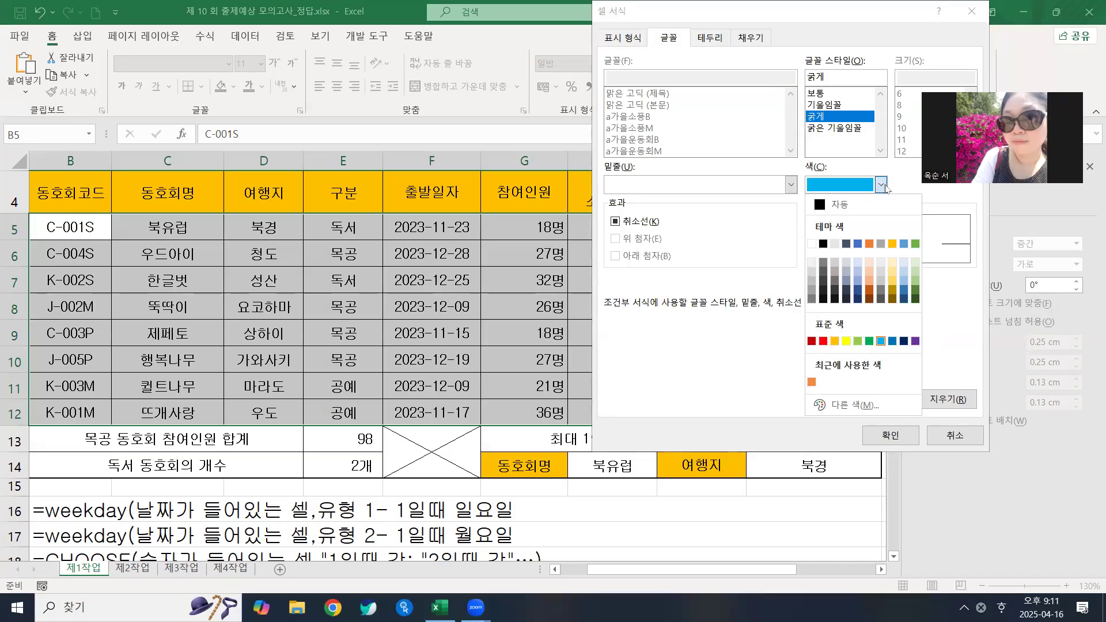
left_click(893, 343)
left_click(884, 434)
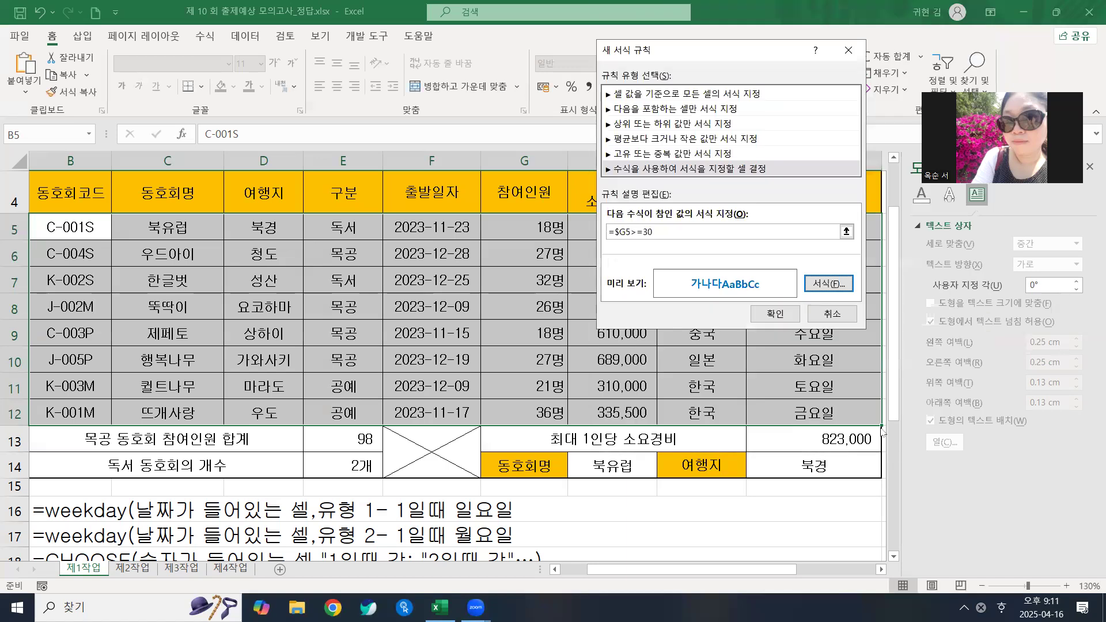
left_click(776, 314)
left_click(514, 288)
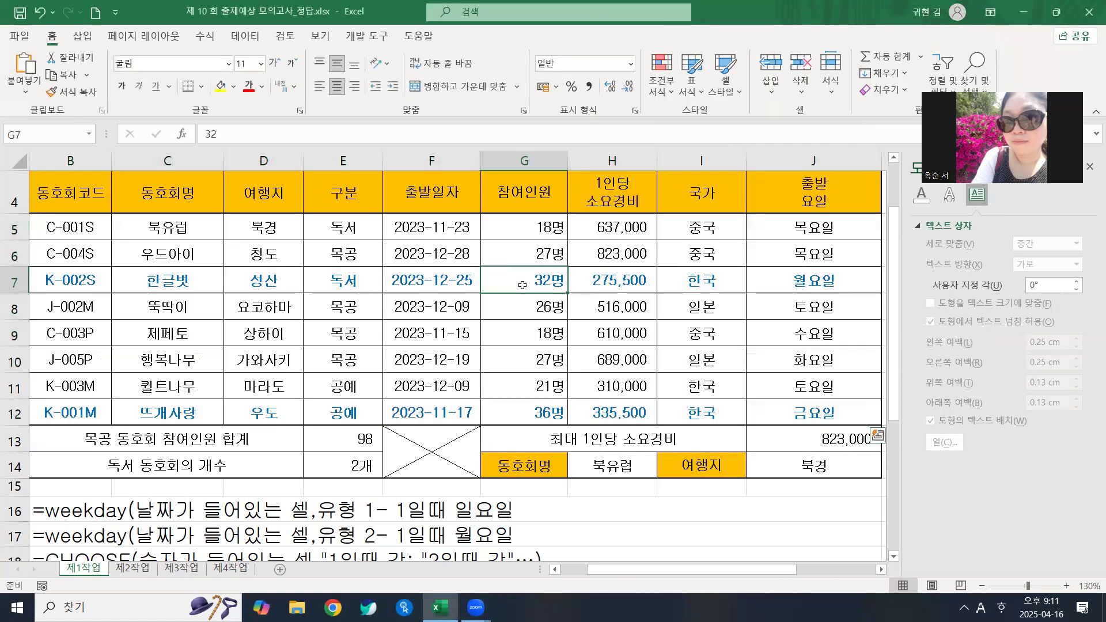
left_click(536, 410)
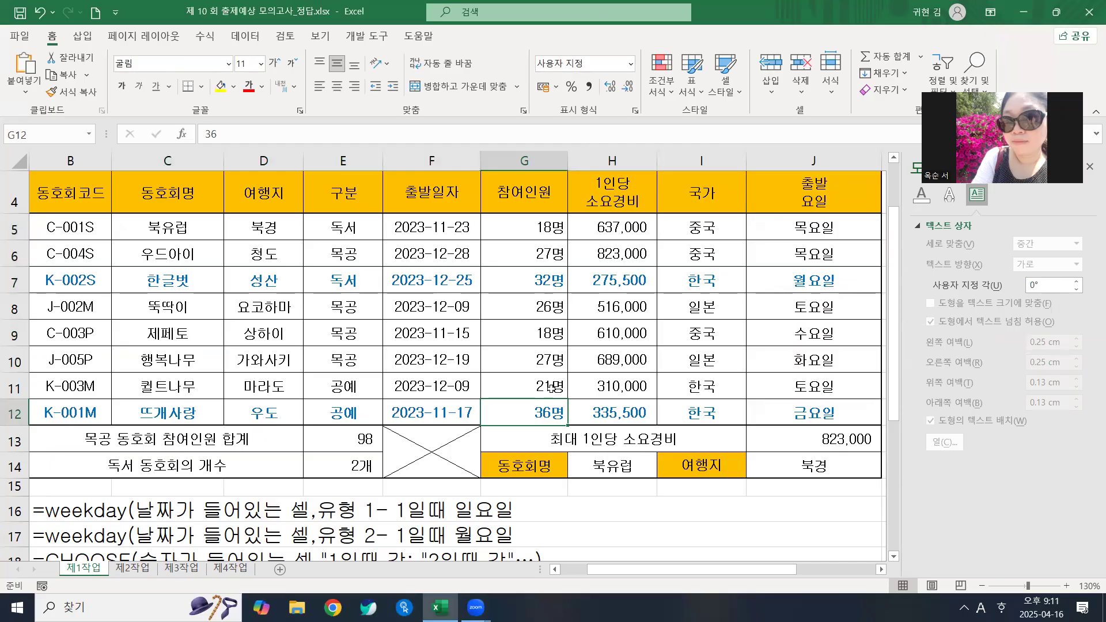